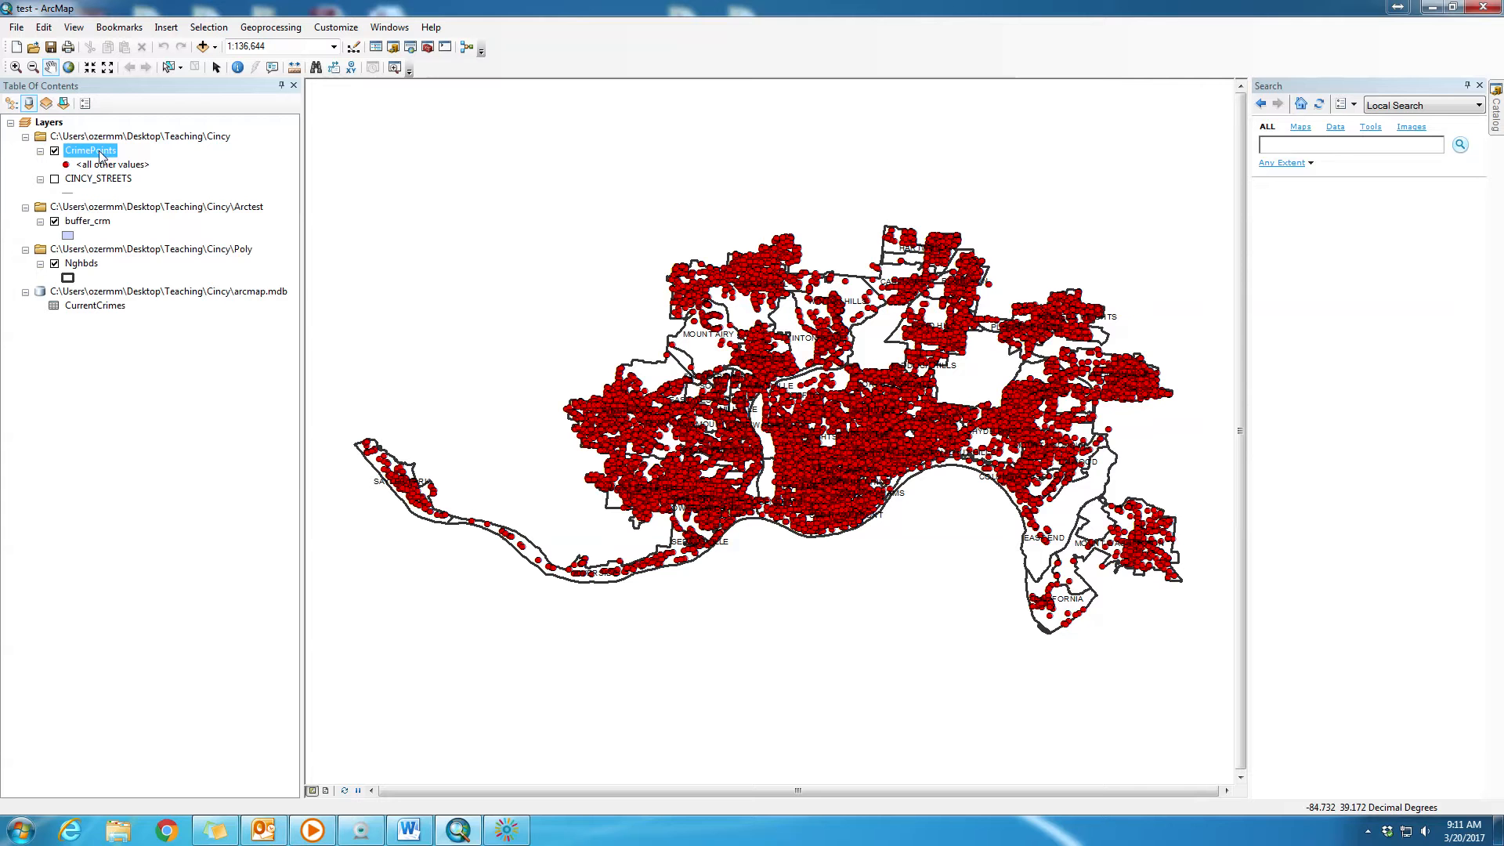
- Open the attribute table of the CrimePoints layer
right_click(100, 155)
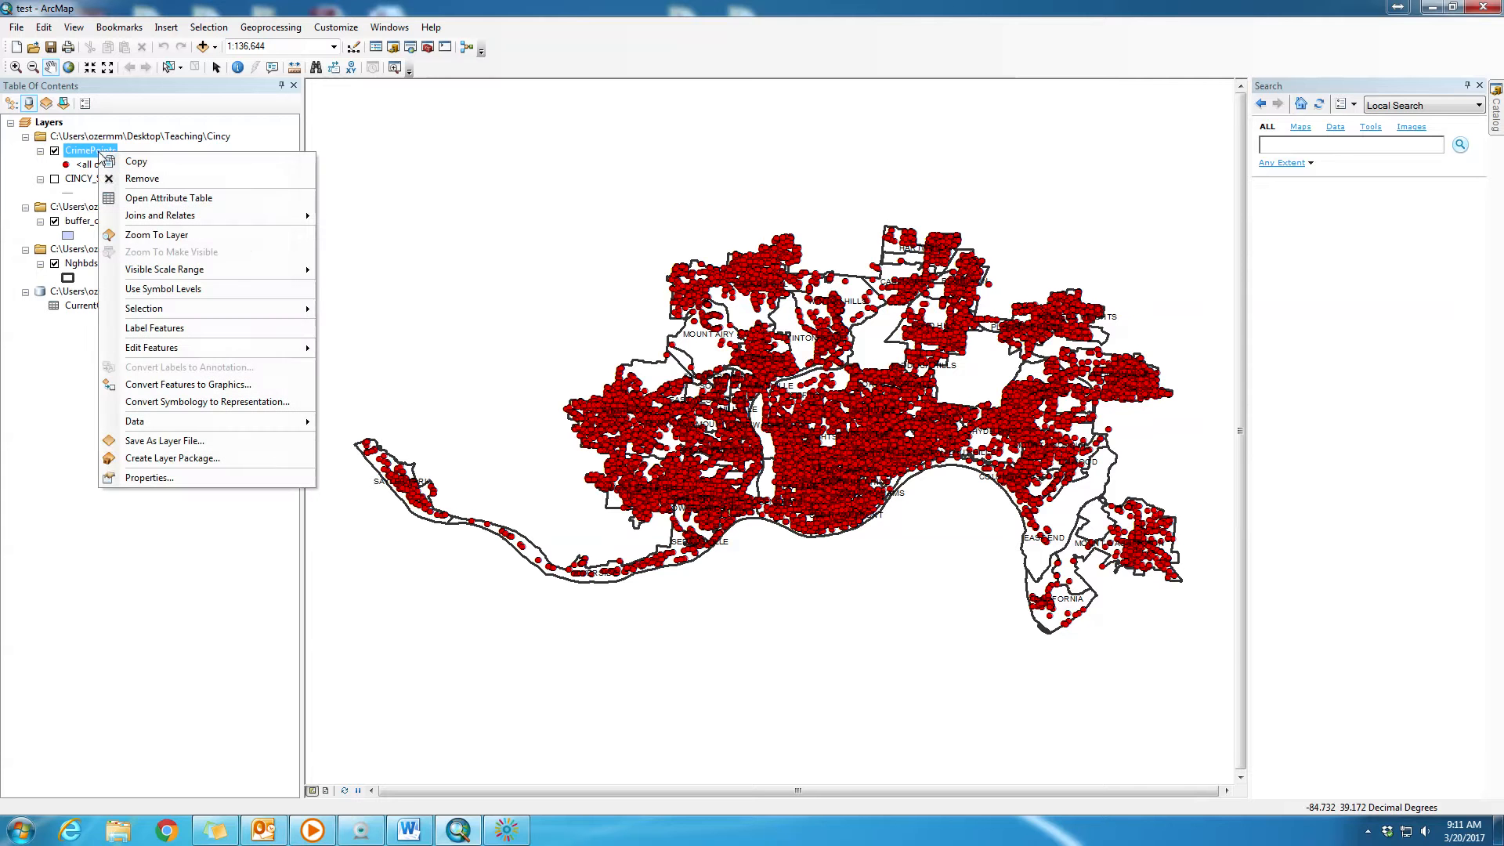
left_click(145, 203)
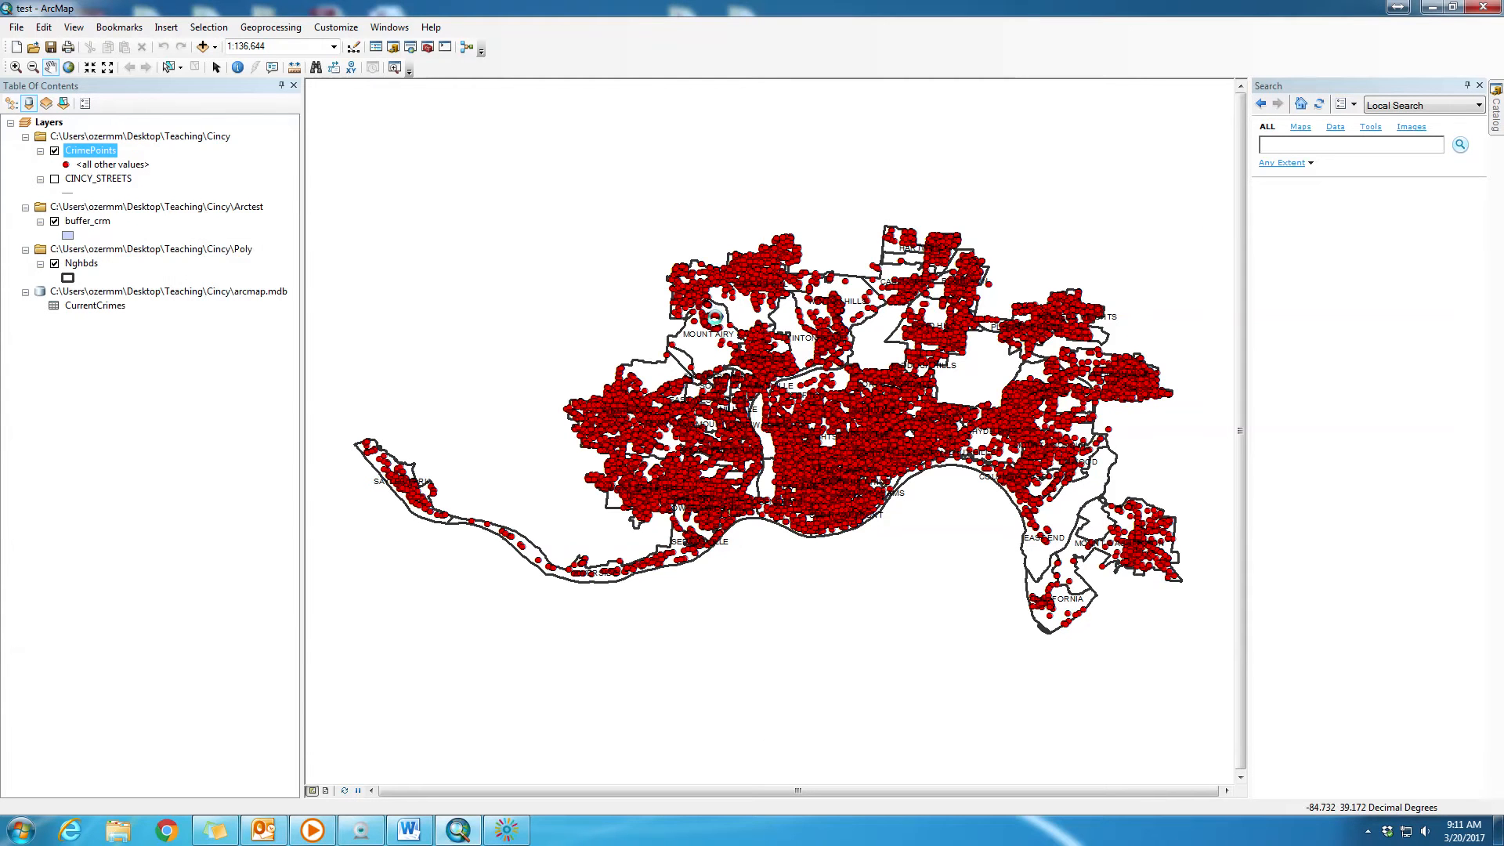
left_click_drag(490, 188, 530, 183)
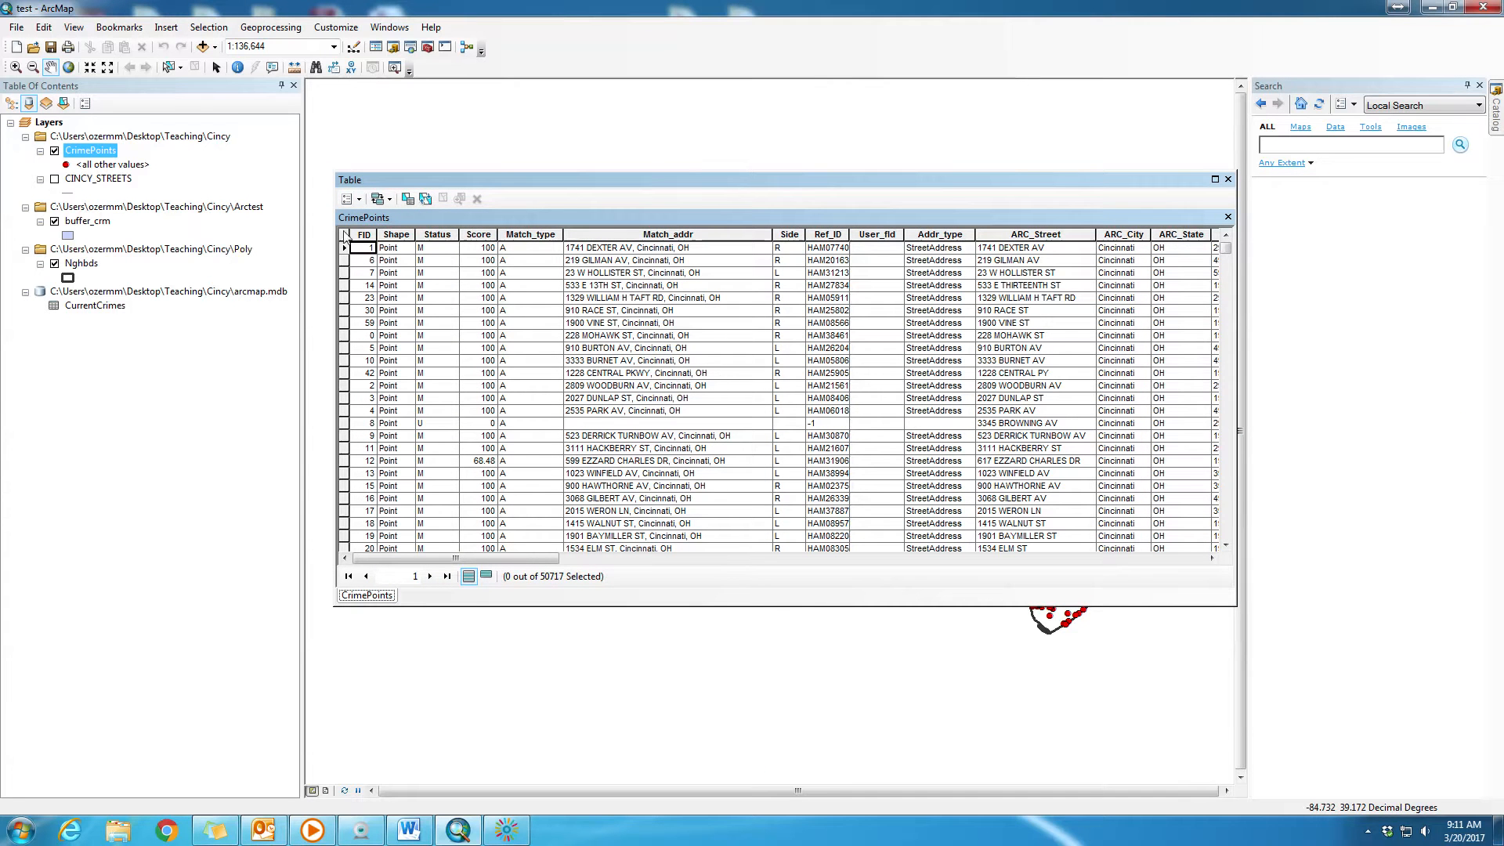
- Start a Select By Attributes query on the CrimePoints table and list the unique values of the UCR field
left_click(358, 200)
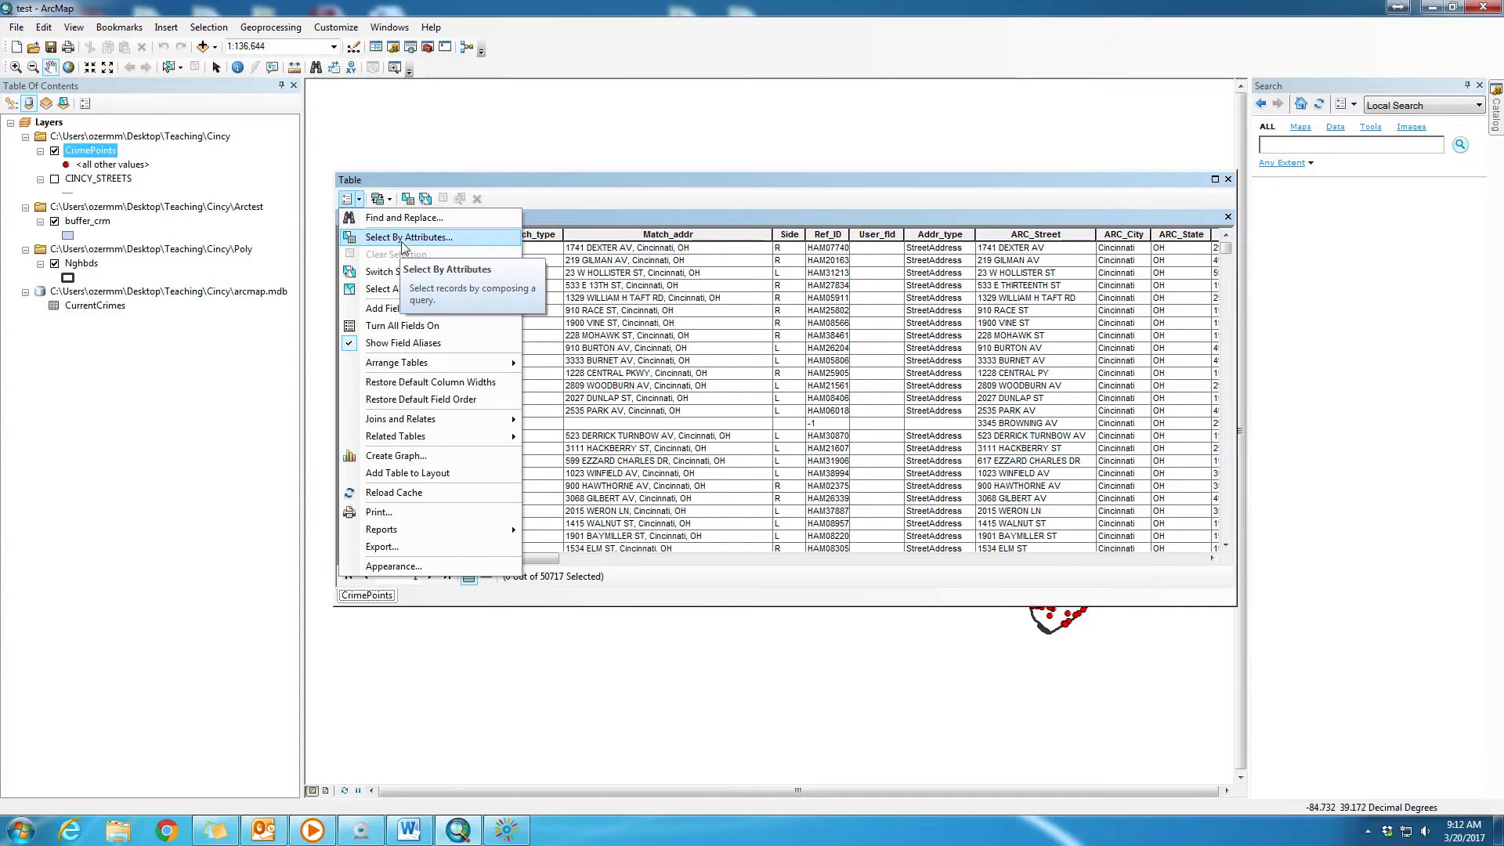
left_click(404, 244)
left_click_drag(195, 32, 872, 227)
left_click(796, 483)
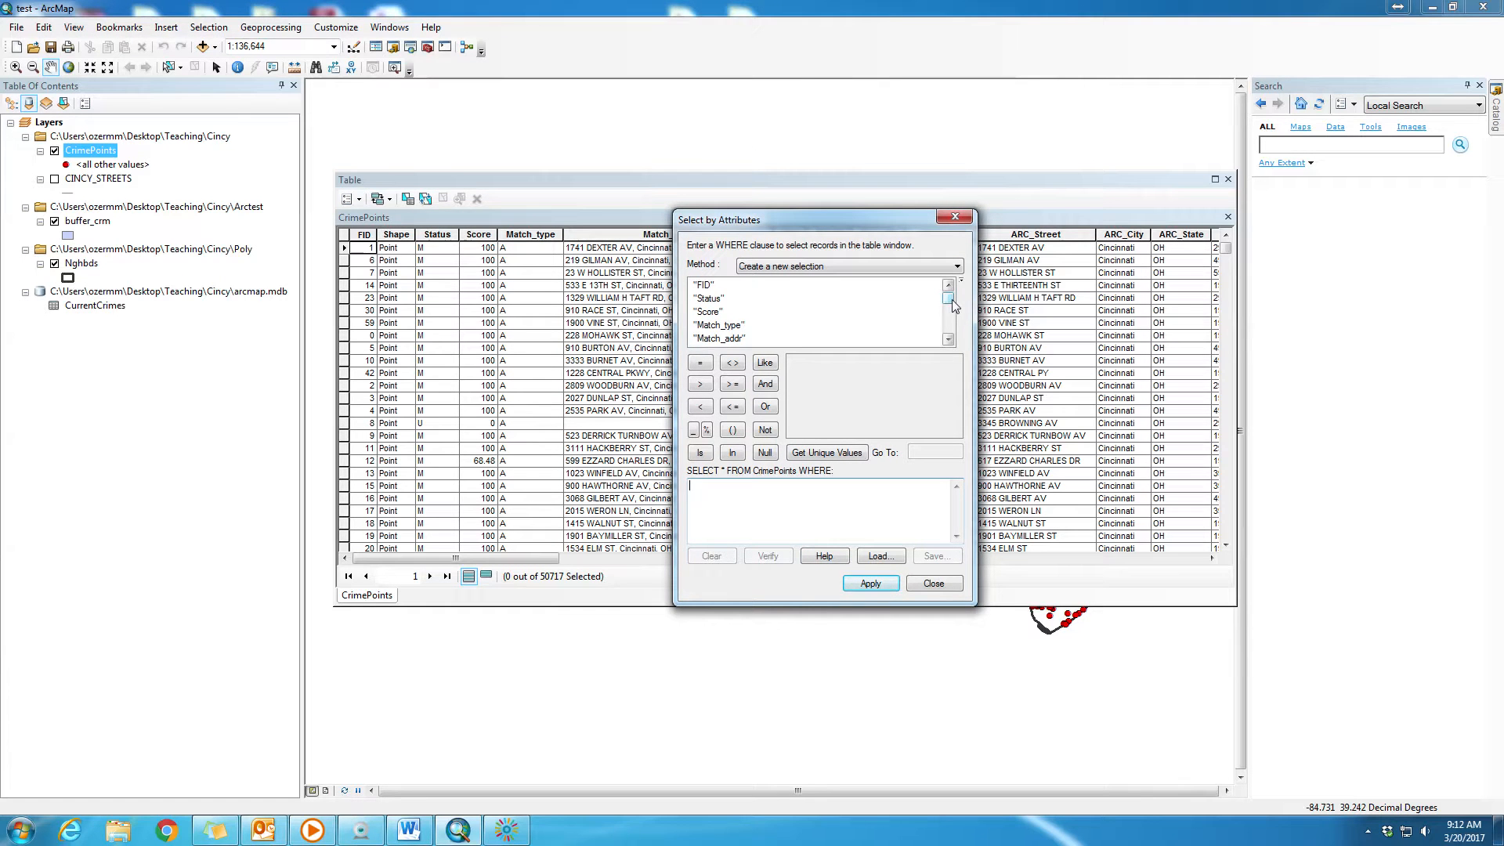
left_click_drag(952, 301, 953, 308)
left_click(706, 324)
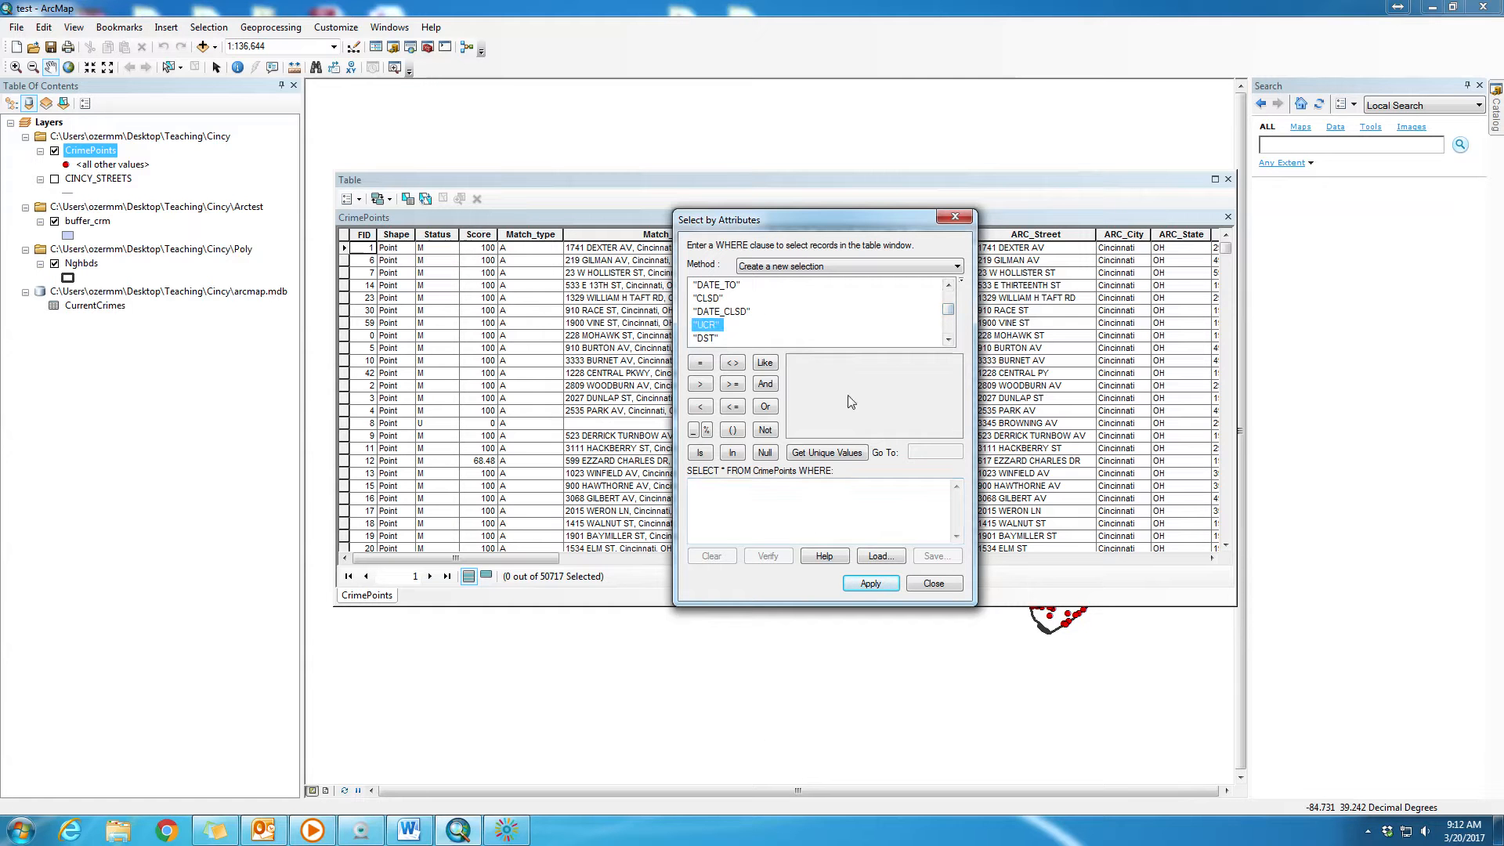
left_click(829, 454)
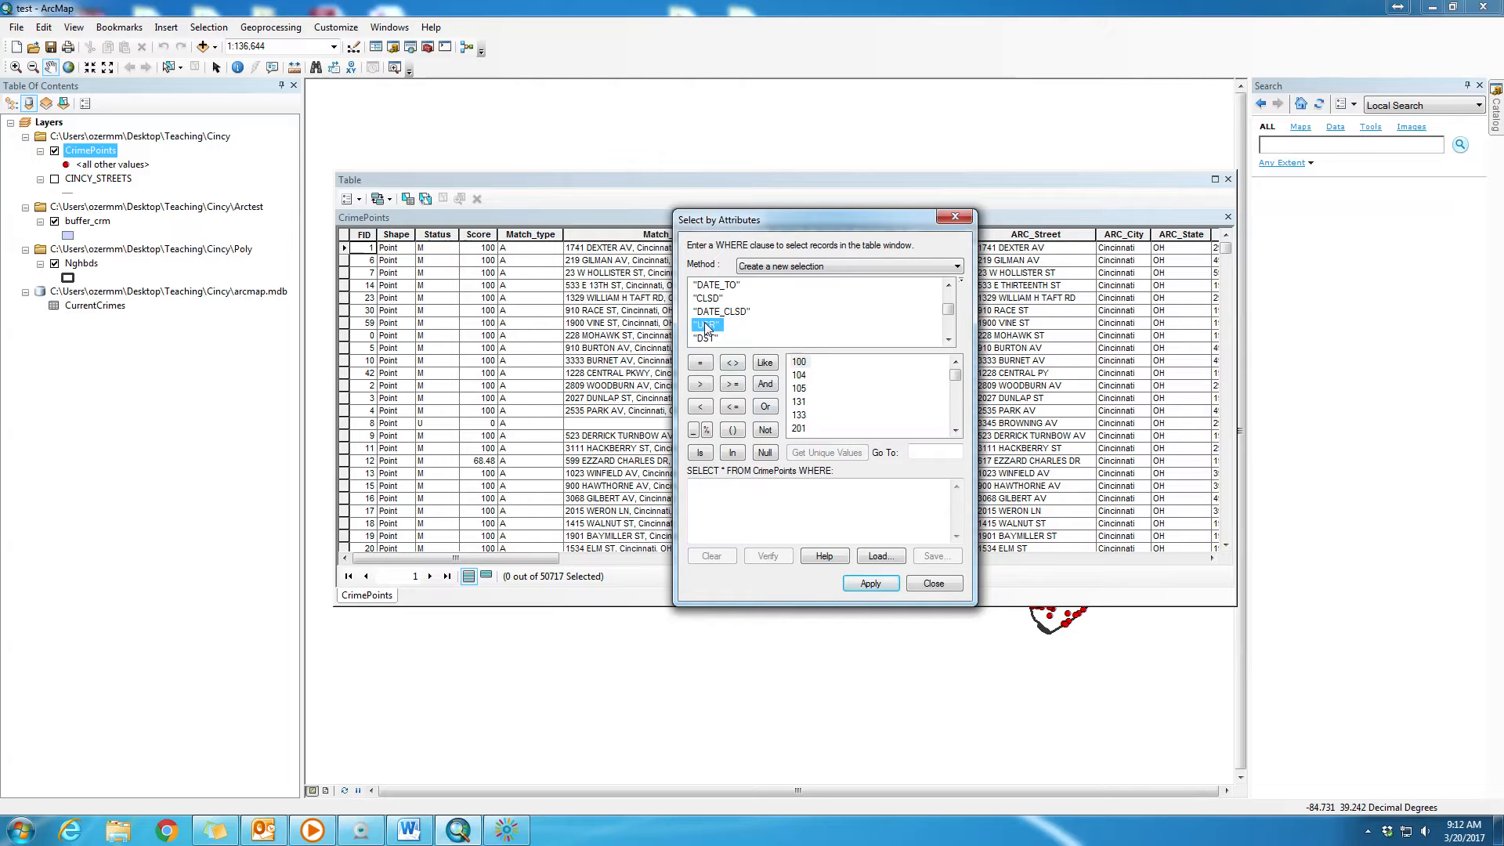
left_click(955, 430)
- Build the selection expression "UCR" >= 300 AND "UCR" <= 399
double_click(707, 325)
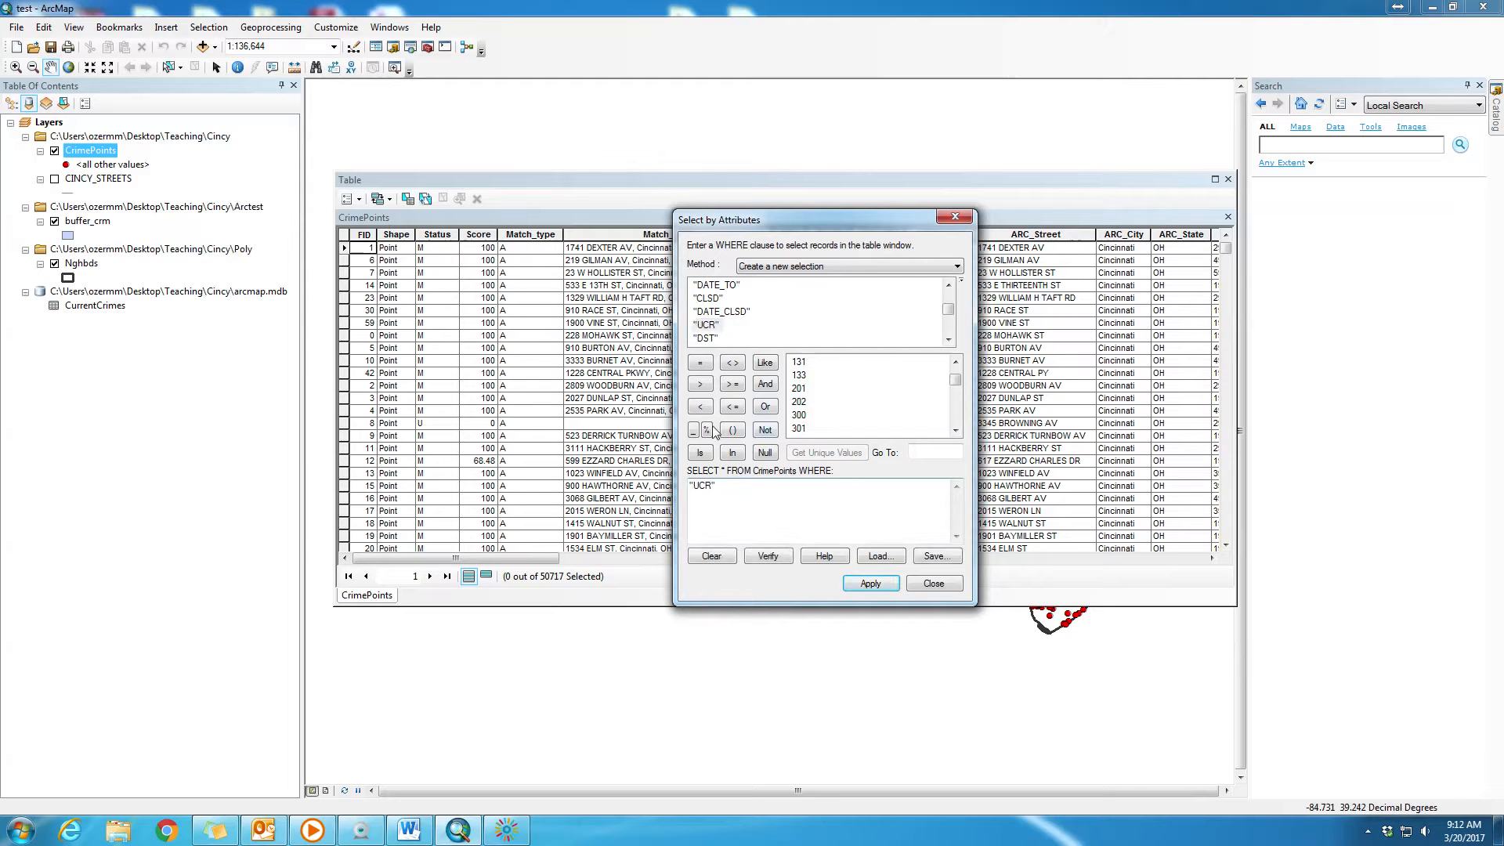
left_click(733, 386)
left_click(804, 417)
double_click(805, 417)
left_click(765, 383)
double_click(707, 325)
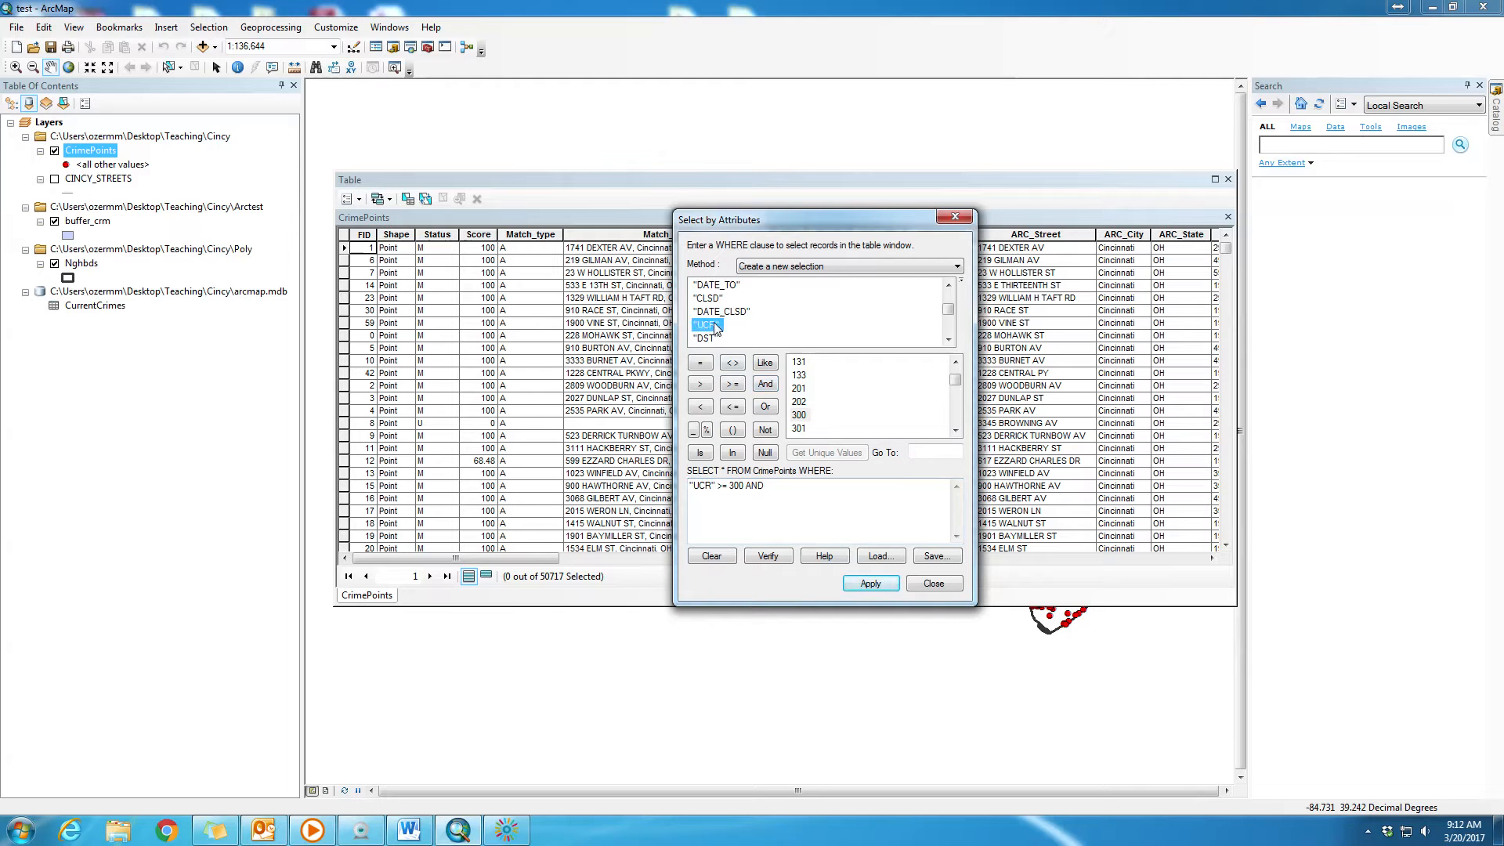
left_click(732, 406)
scroll(805, 430, "down", 1)
left_click(800, 416)
double_click(800, 415)
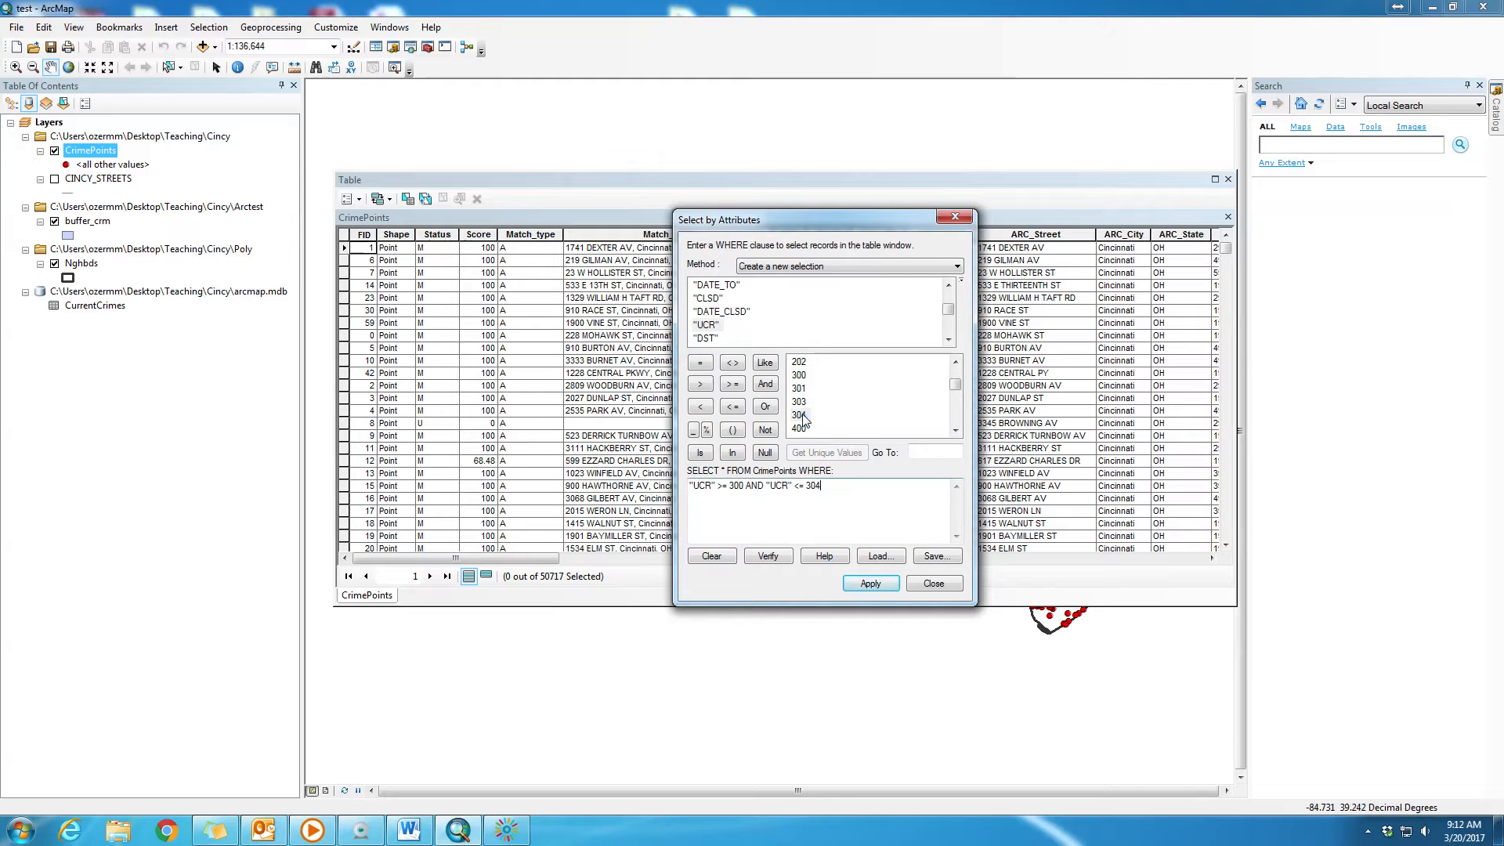
key("BackSpace")
type("99")
- Verify the UCR selection expression and apply it to the CrimePoints table
left_click(768, 557)
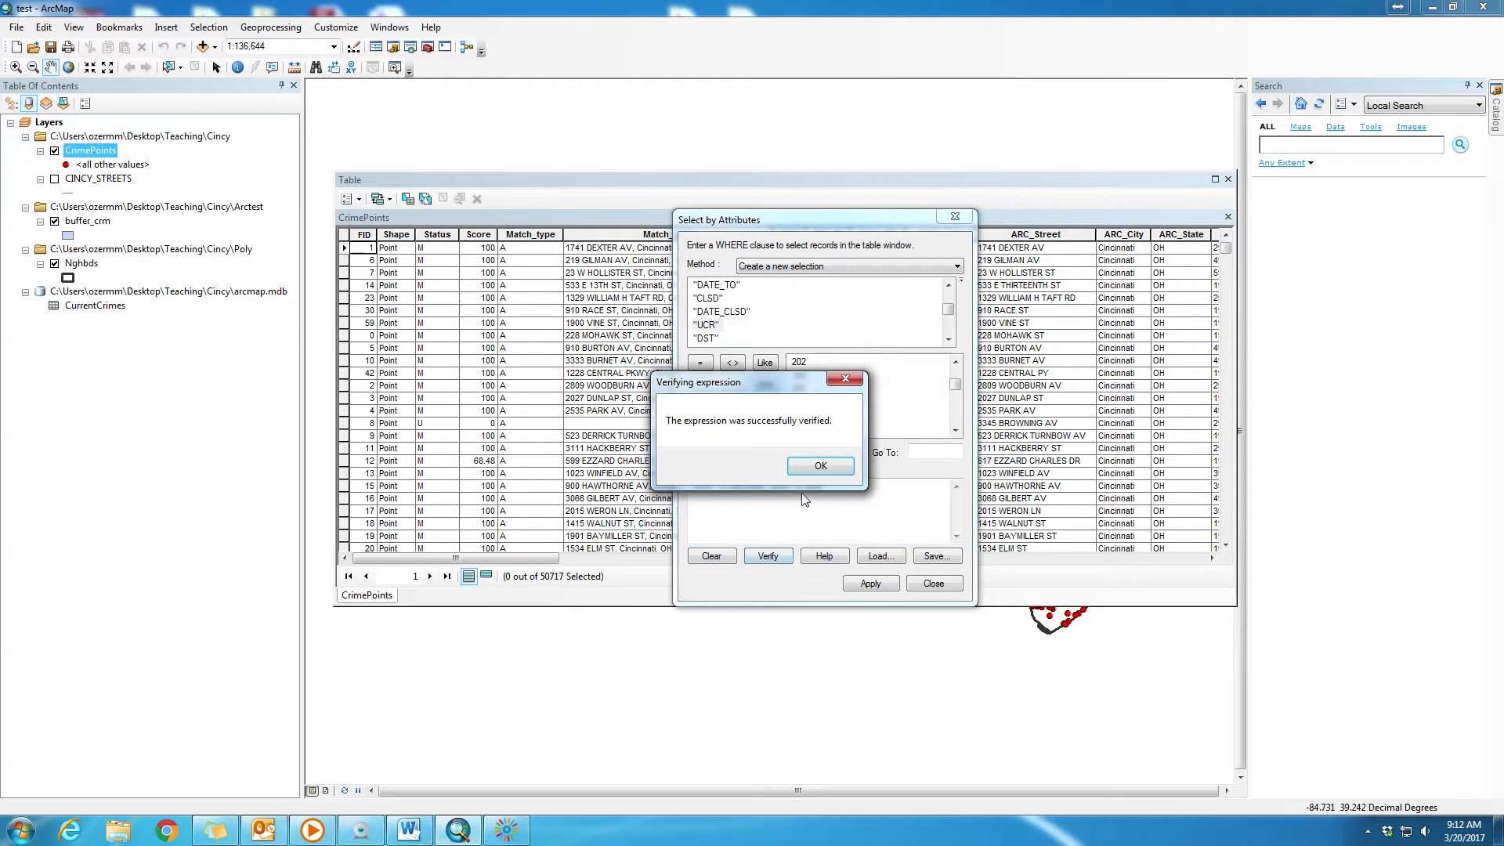
left_click(819, 467)
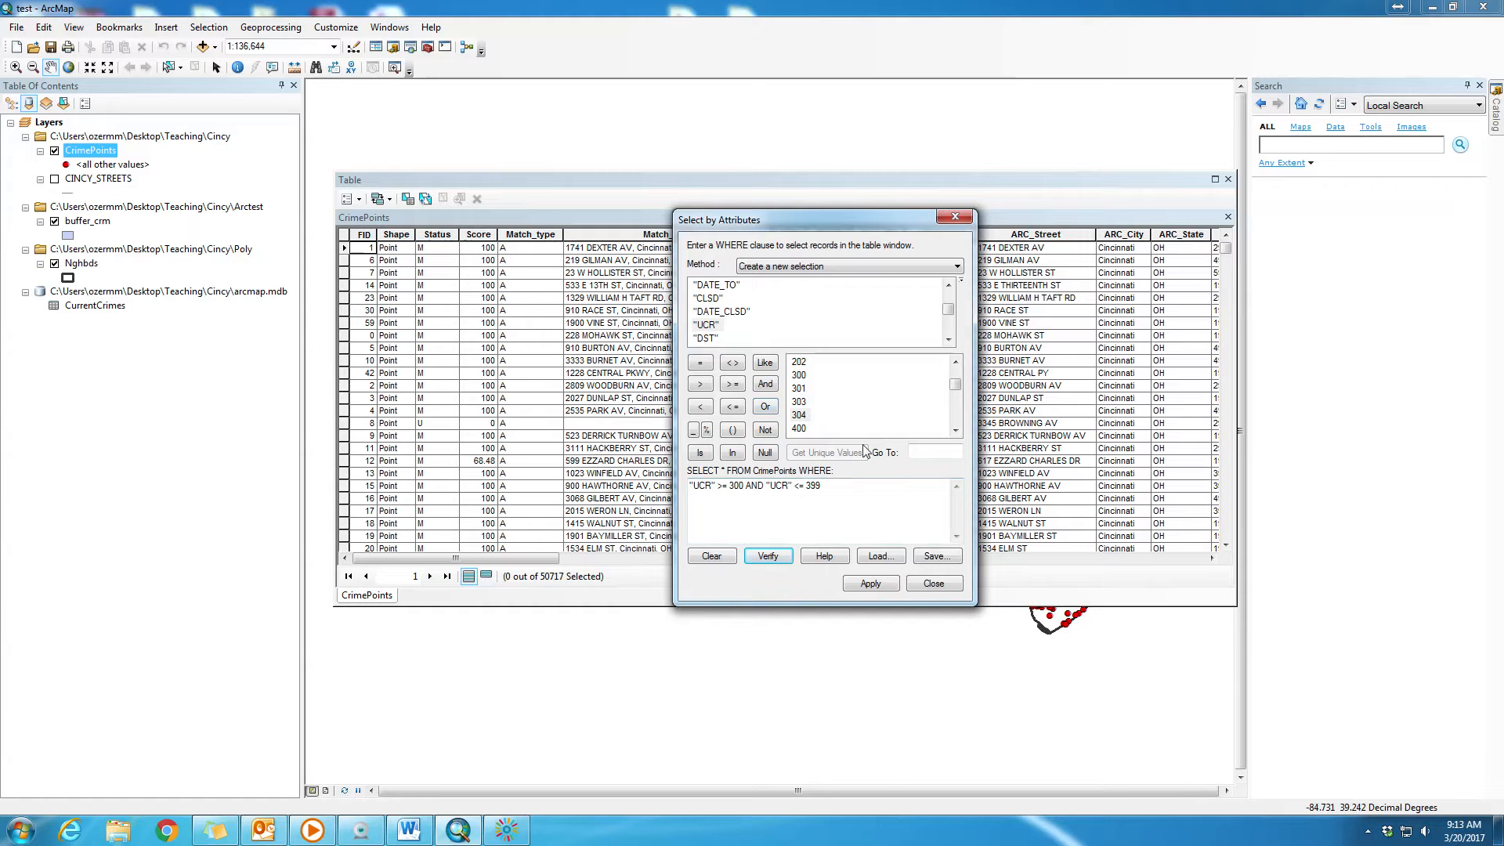
left_click(871, 584)
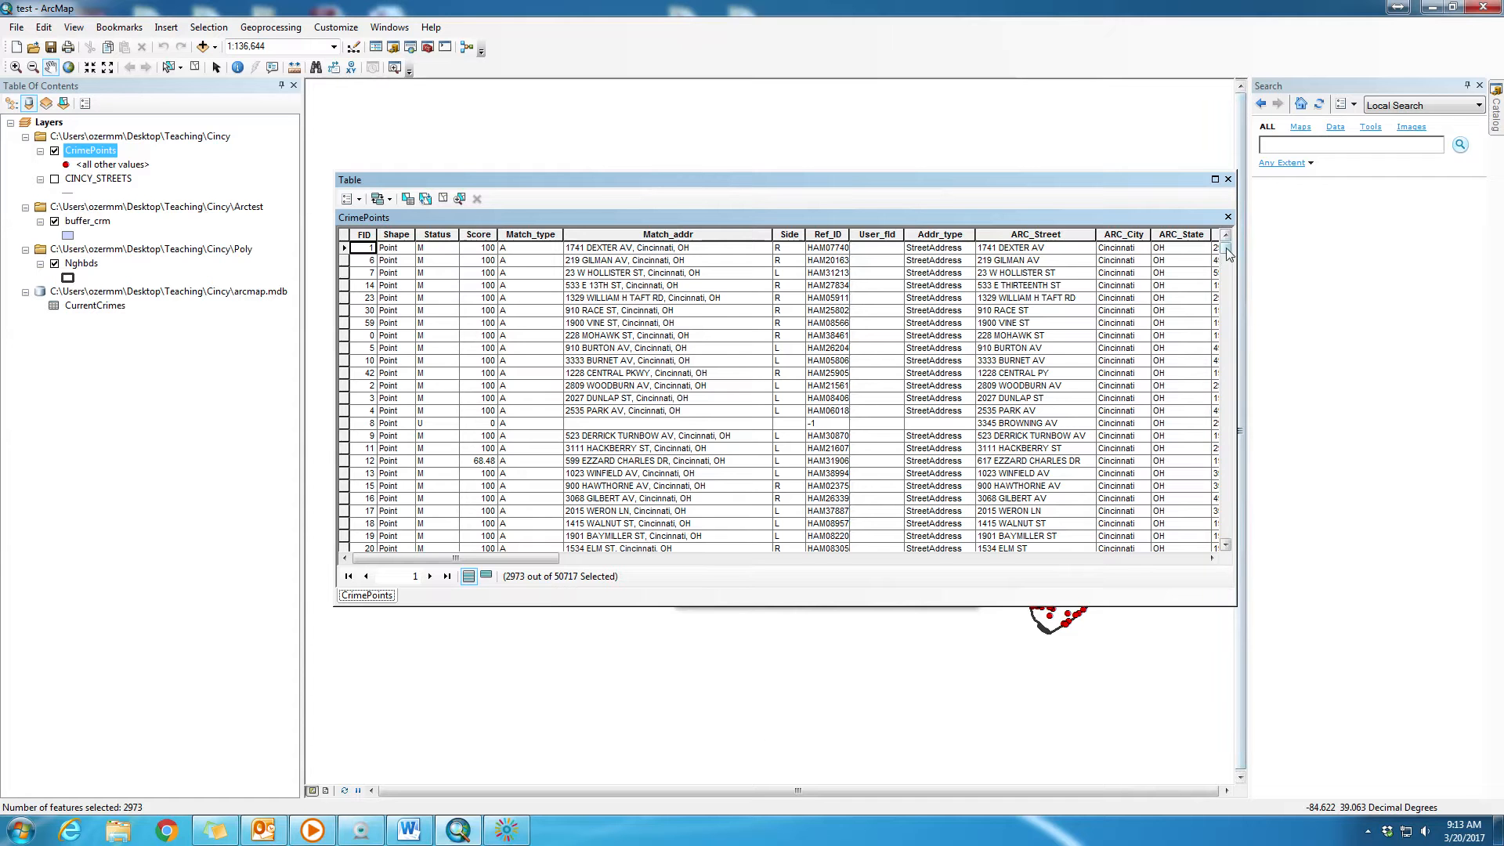
- Examine the UCR and OFFENSE values of the table records and the selected crime points on the map
left_click_drag(1226, 250, 1226, 258)
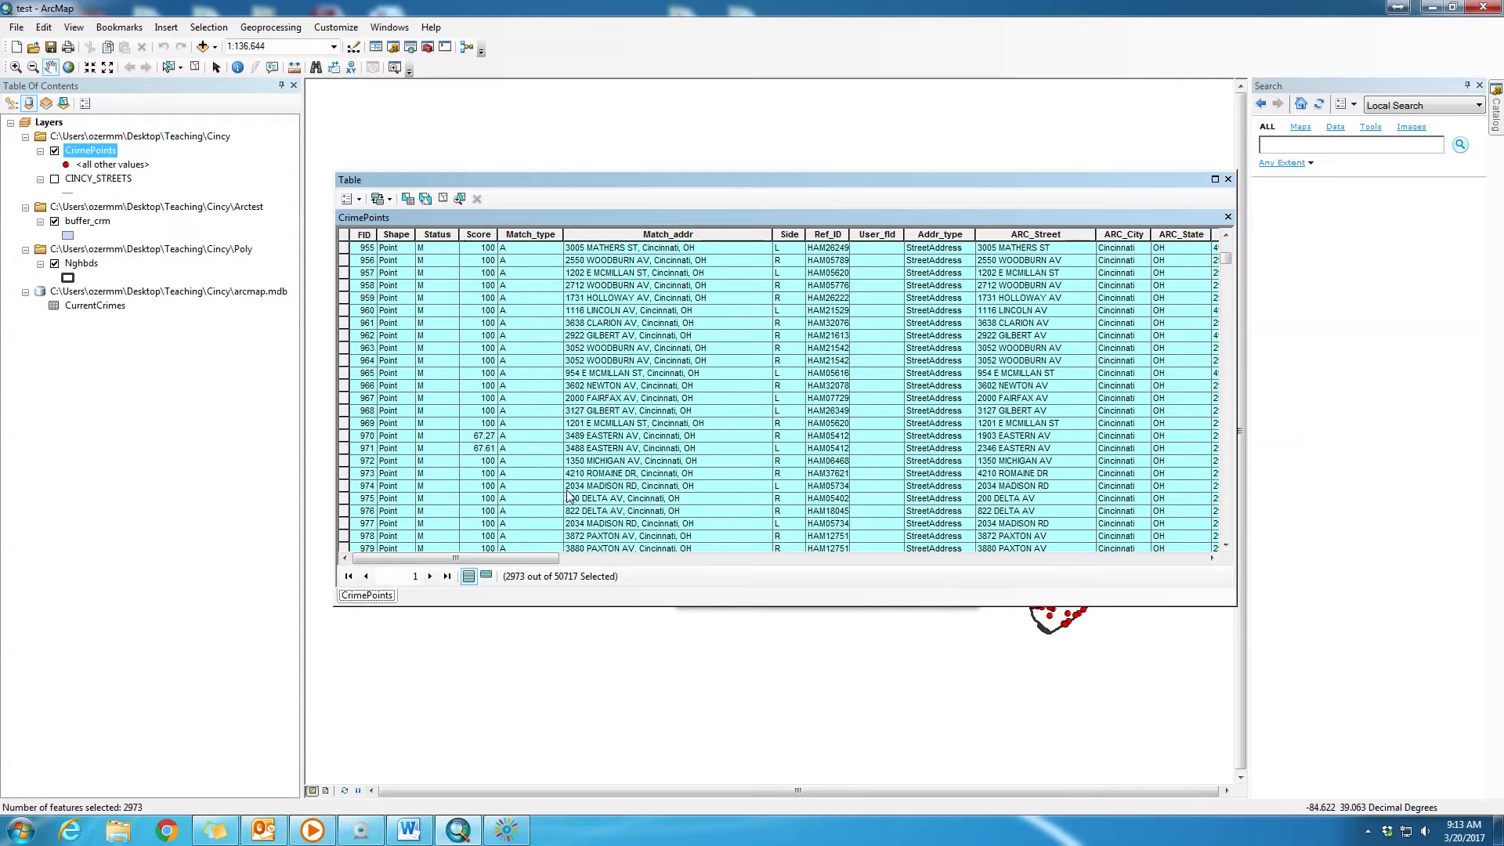
left_click_drag(545, 559, 831, 570)
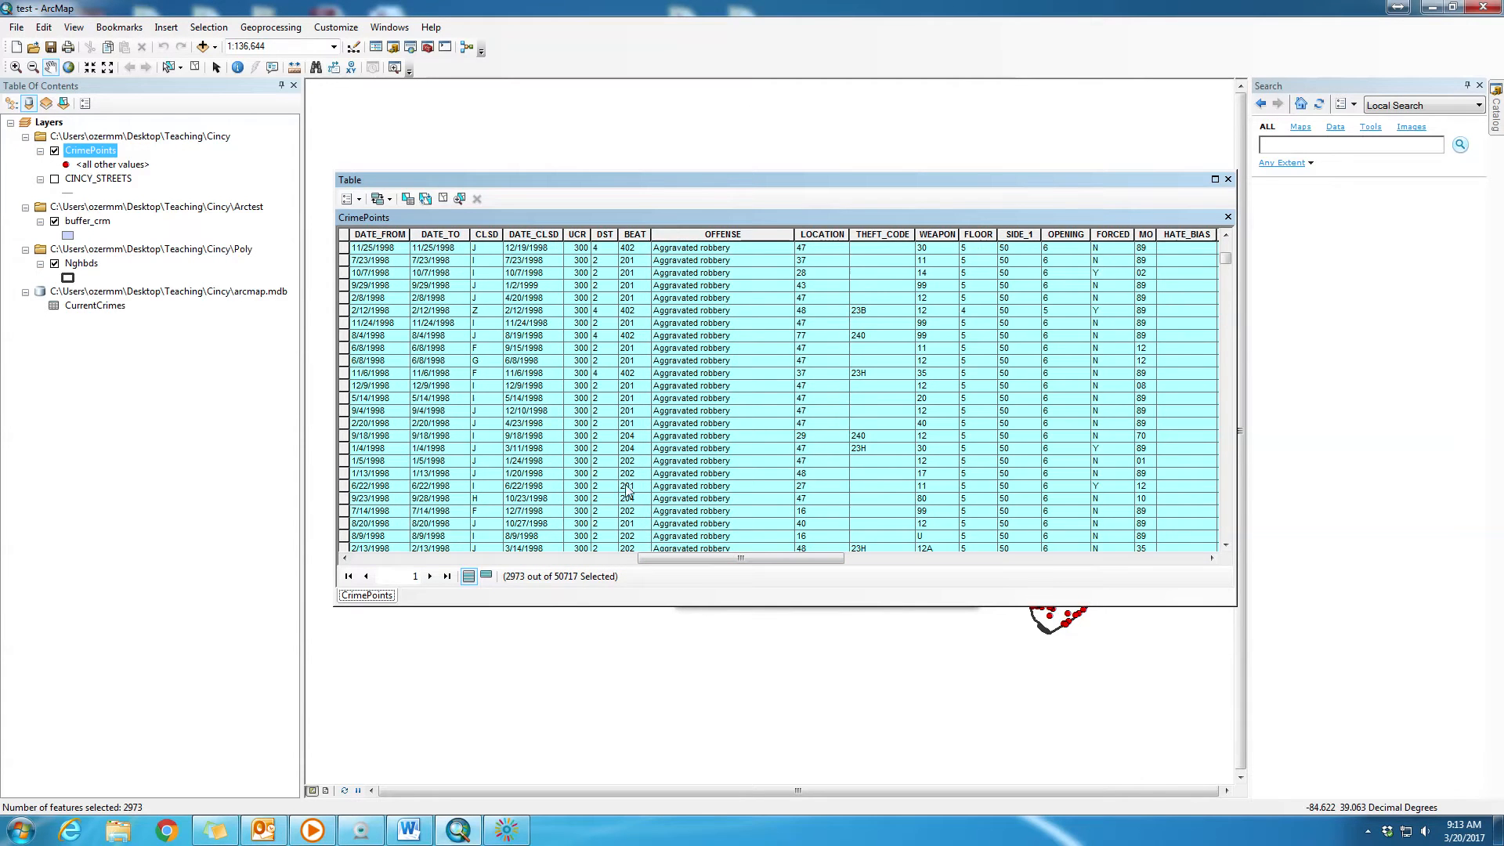
scroll(611, 321, "down", 10)
scroll(617, 309, "down", 7)
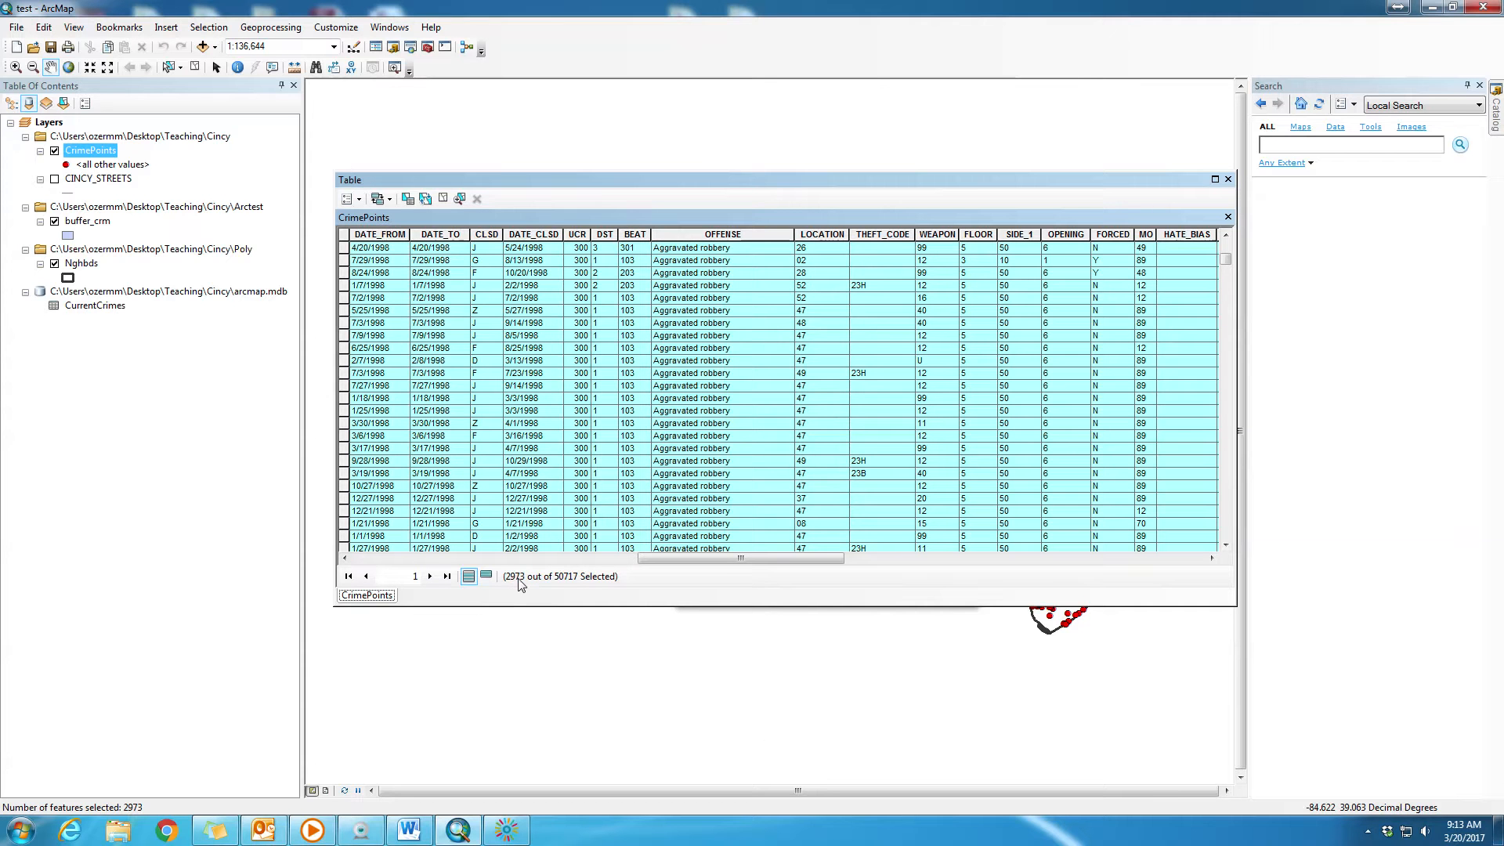
scroll(1088, 345, "down", 15)
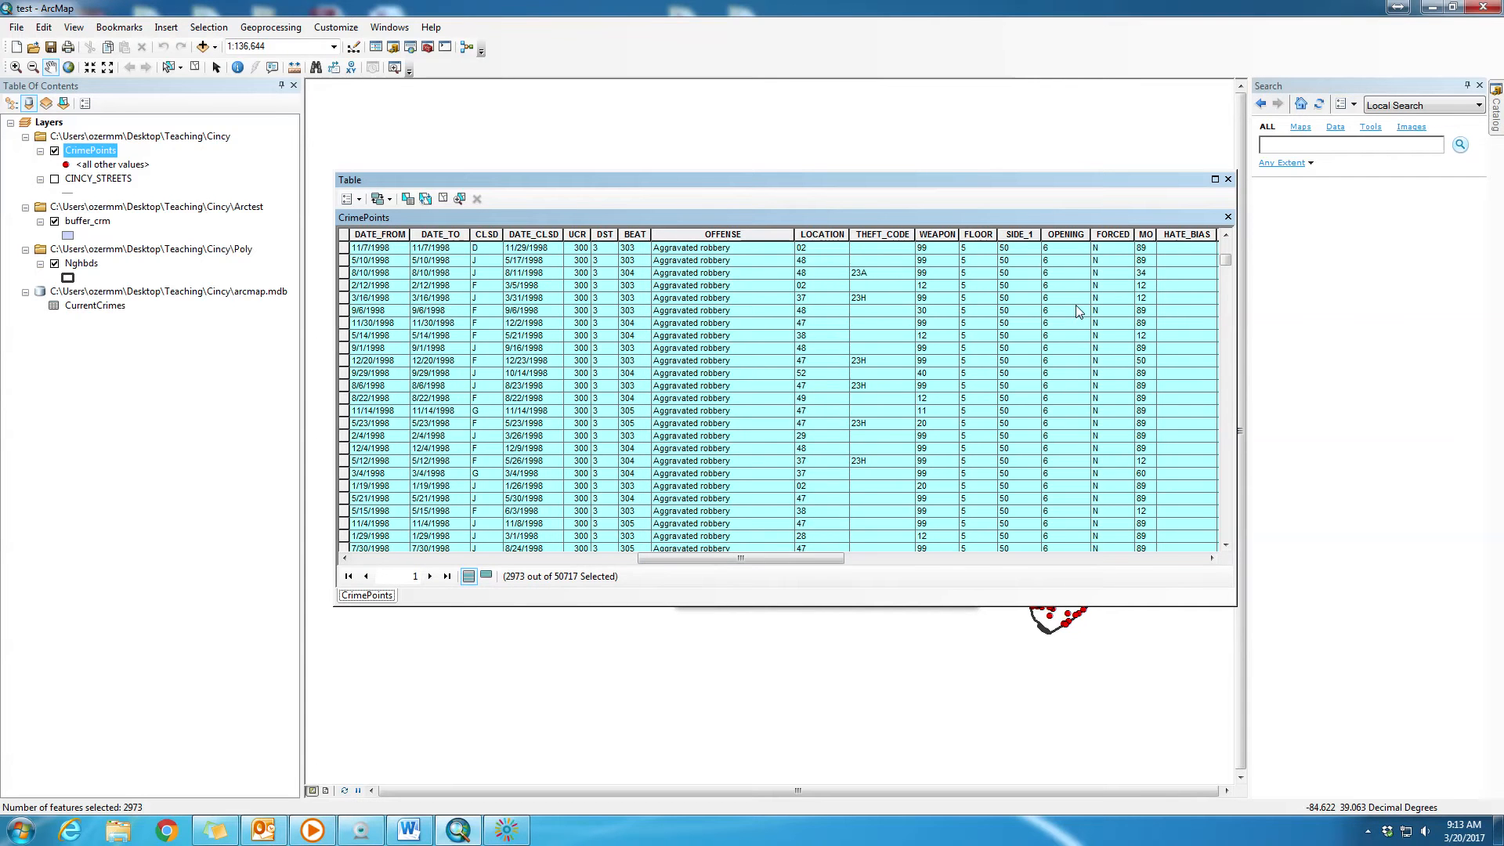
mouse_move(1224, 260)
left_mouse_down()
mouse_move(1227, 304)
mouse_move(1226, 288)
left_mouse_up()
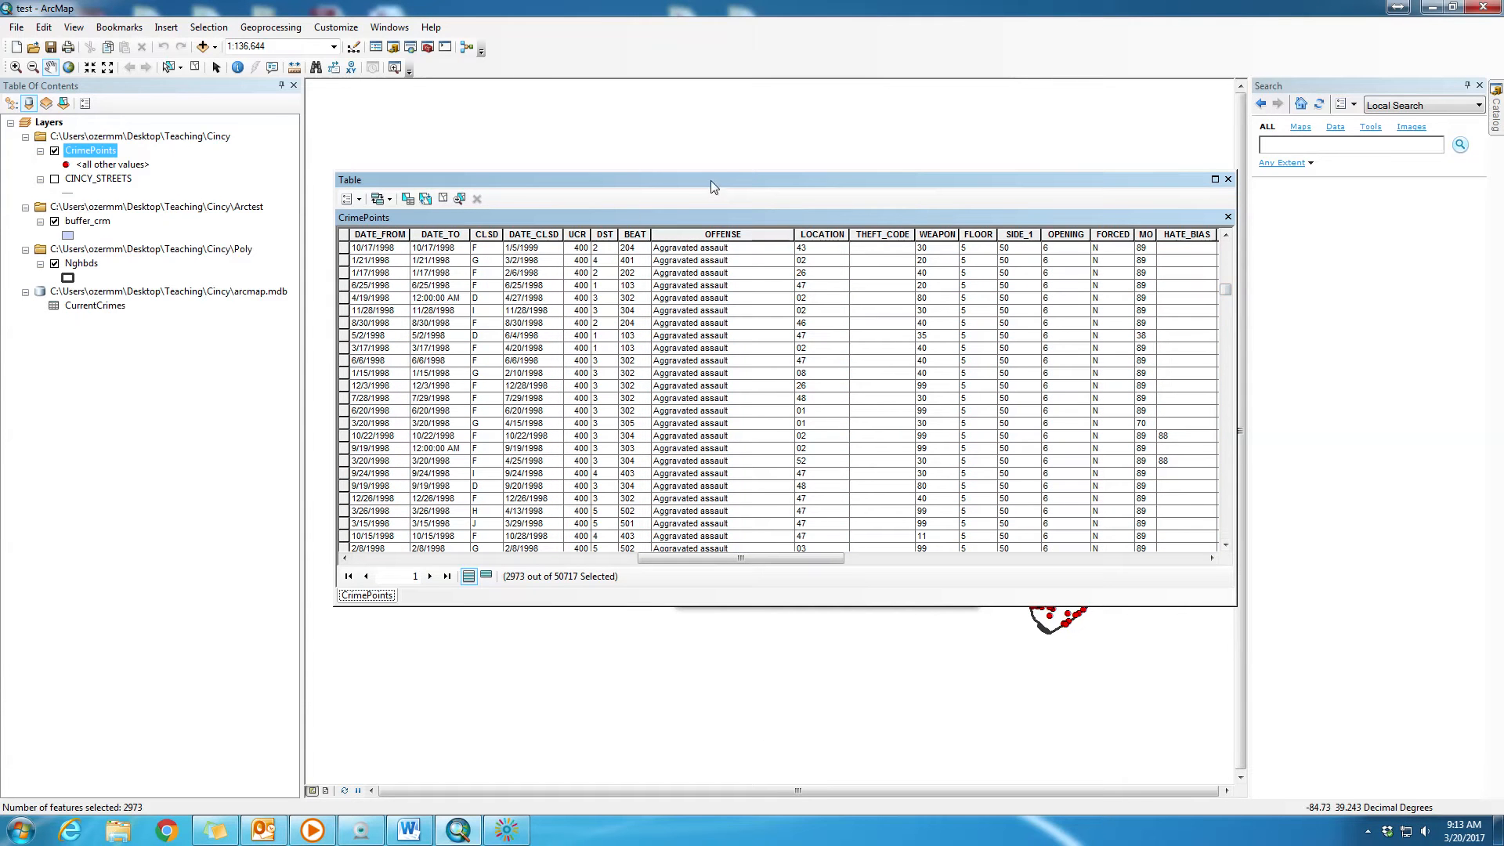
left_click_drag(711, 182, 685, 394)
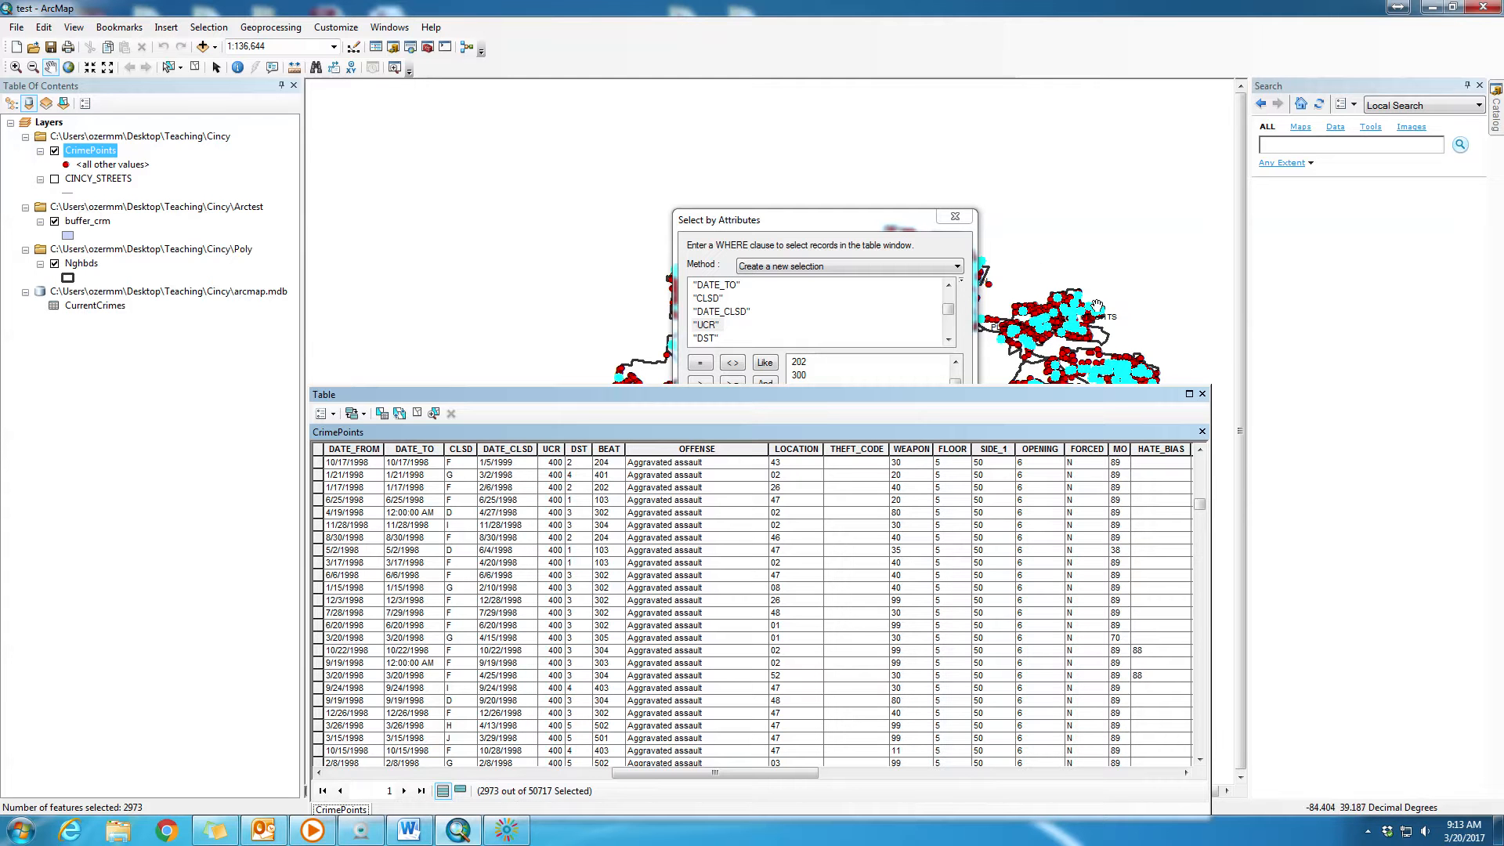
left_click_drag(953, 395, 969, 187)
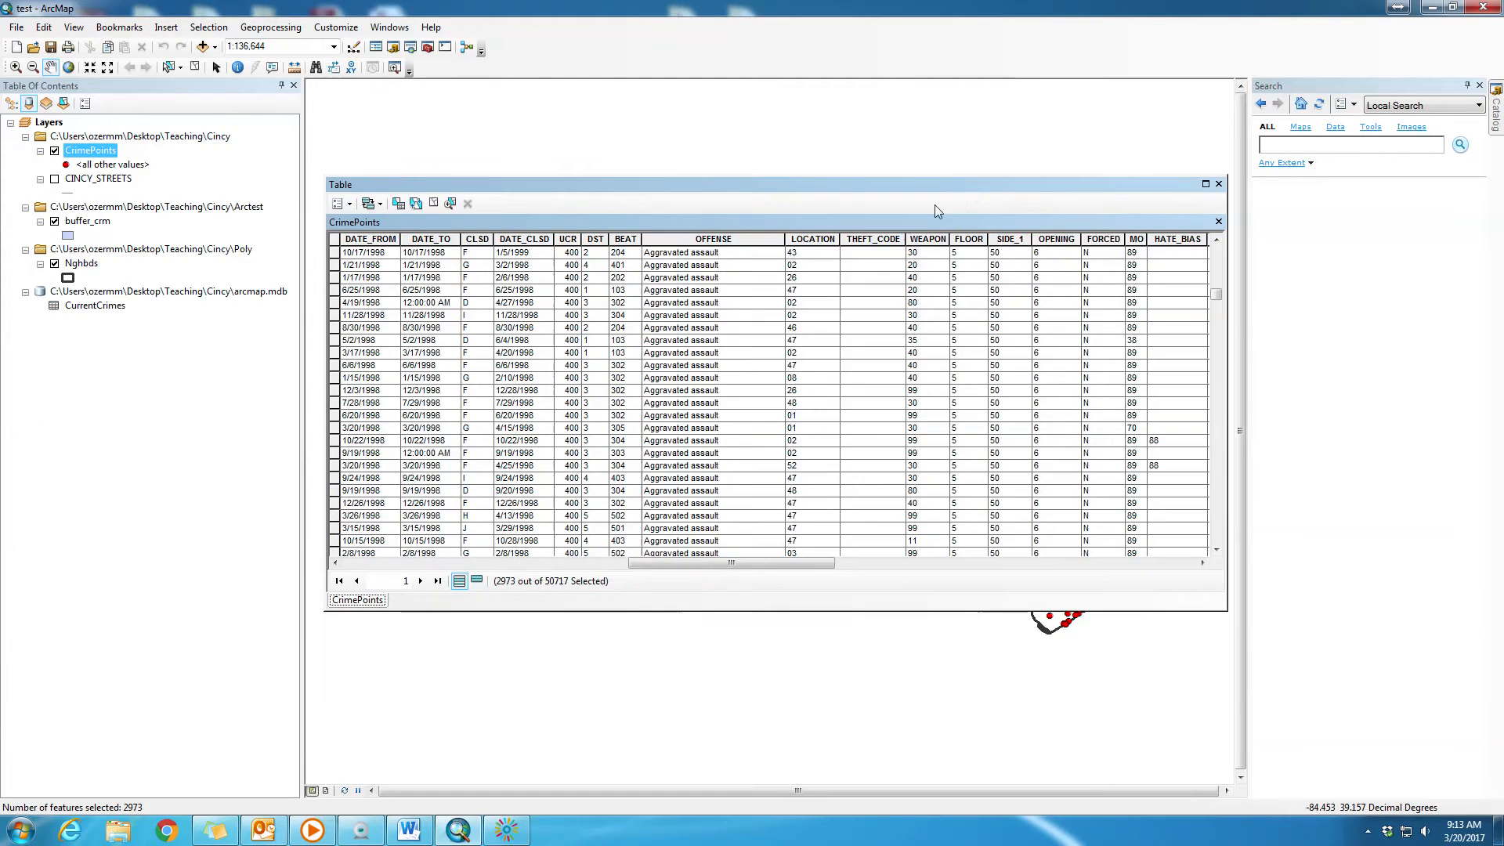
- Show only the selected records in the CrimePoints table, then close the table
left_click(477, 581)
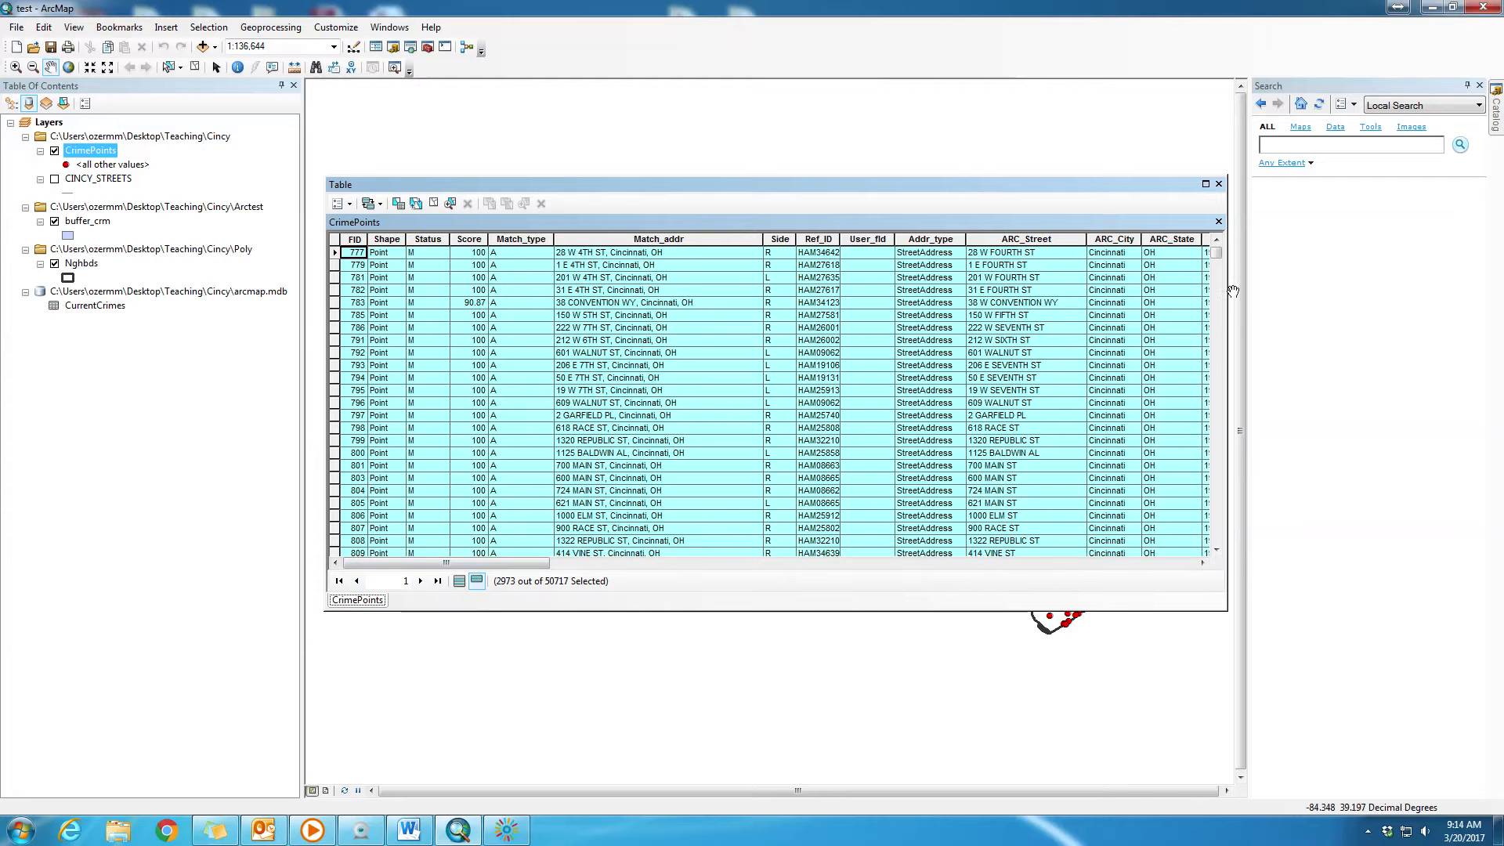
mouse_move(1216, 253)
left_mouse_down()
mouse_move(1214, 542)
mouse_move(1221, 244)
left_mouse_up()
left_click_drag(1132, 189, 1096, 257)
left_click(1184, 253)
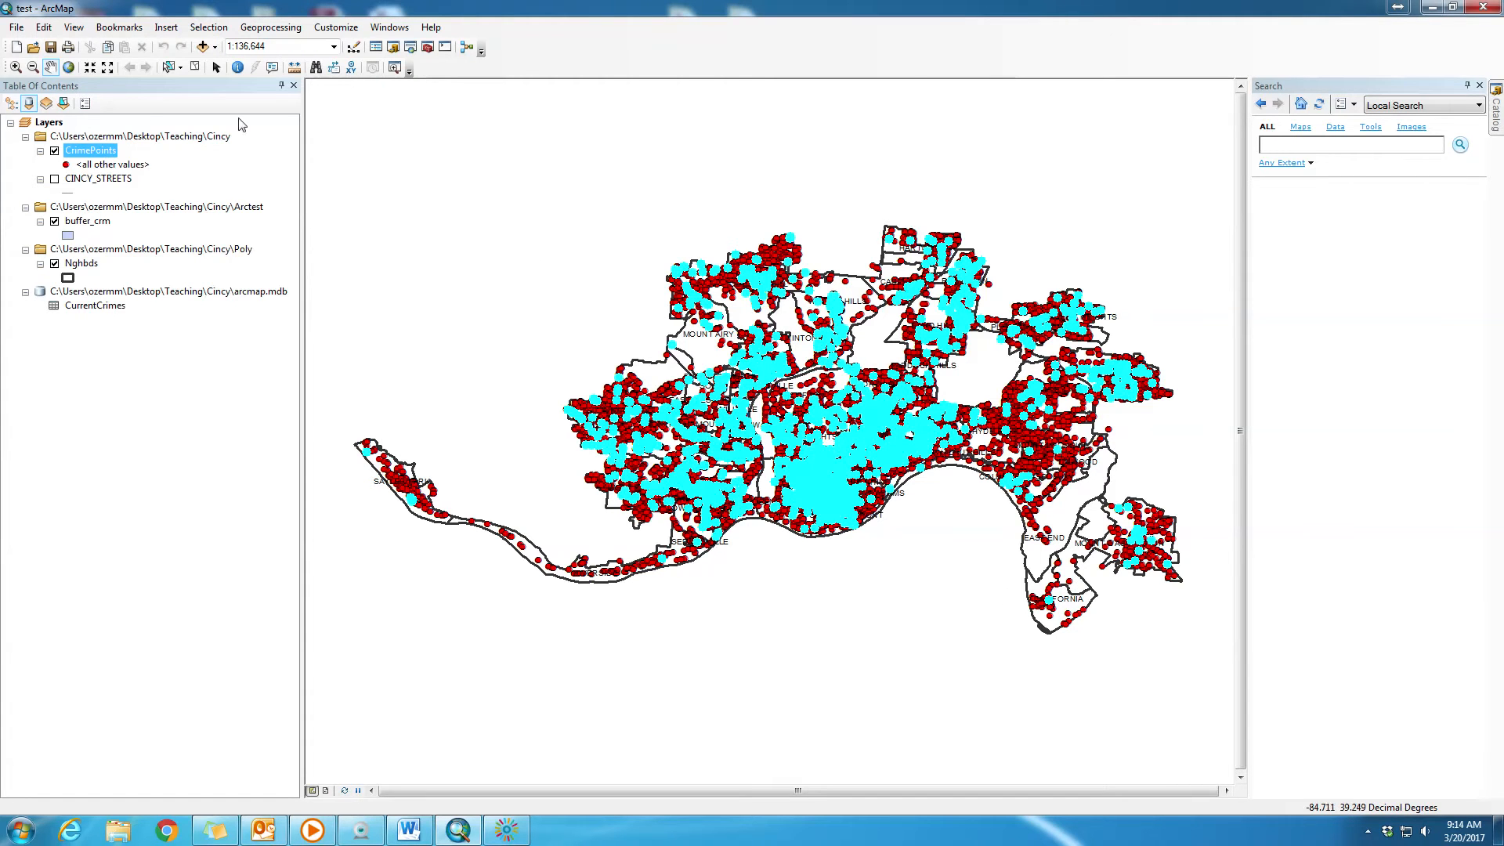
- Open the Query Builder for the CrimePoints layer's definition query
double_click(102, 155)
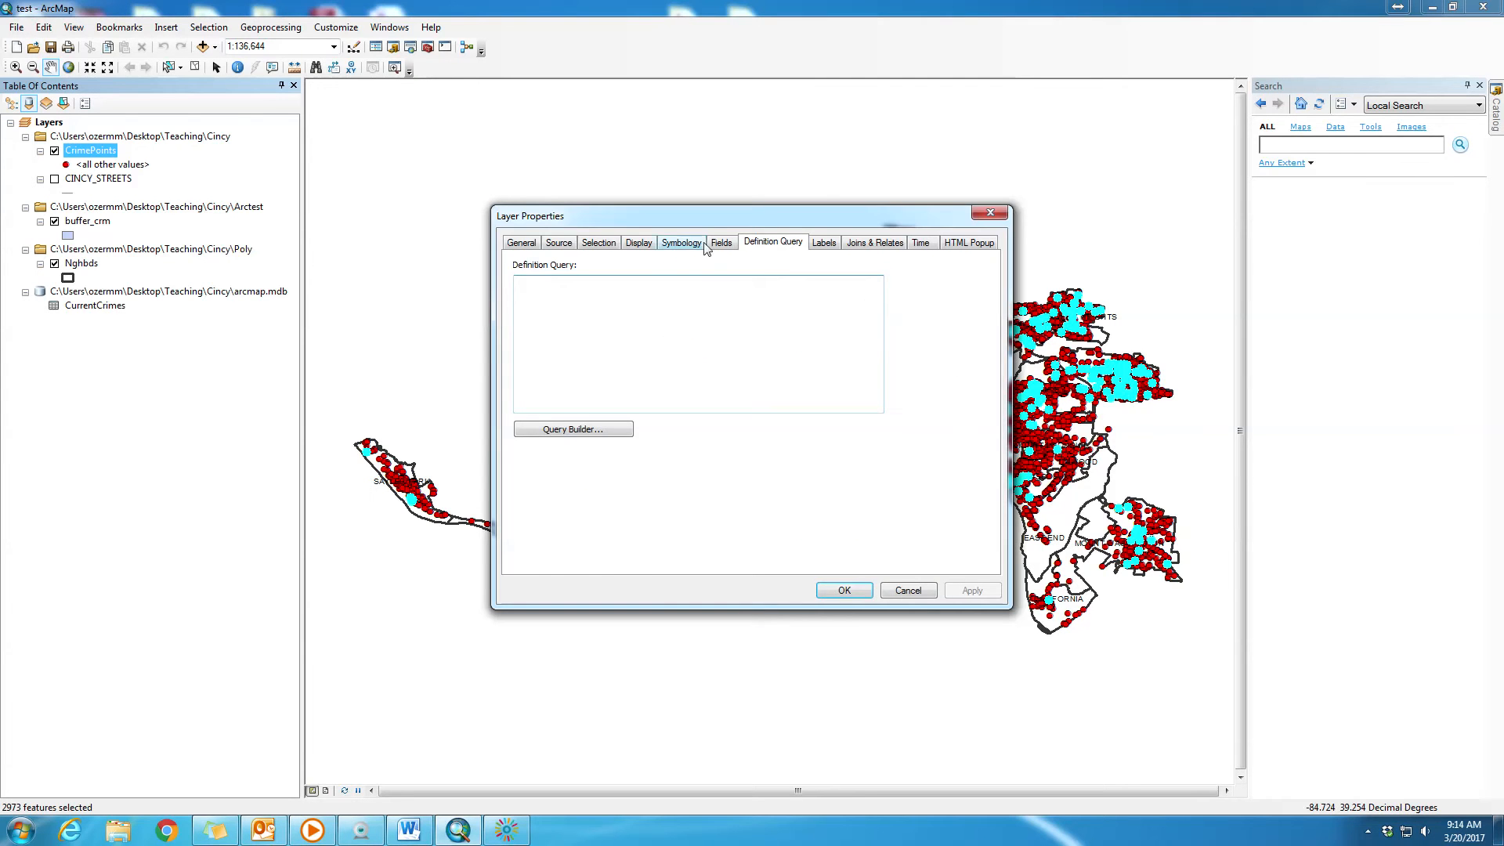
left_click_drag(767, 228, 1050, 391)
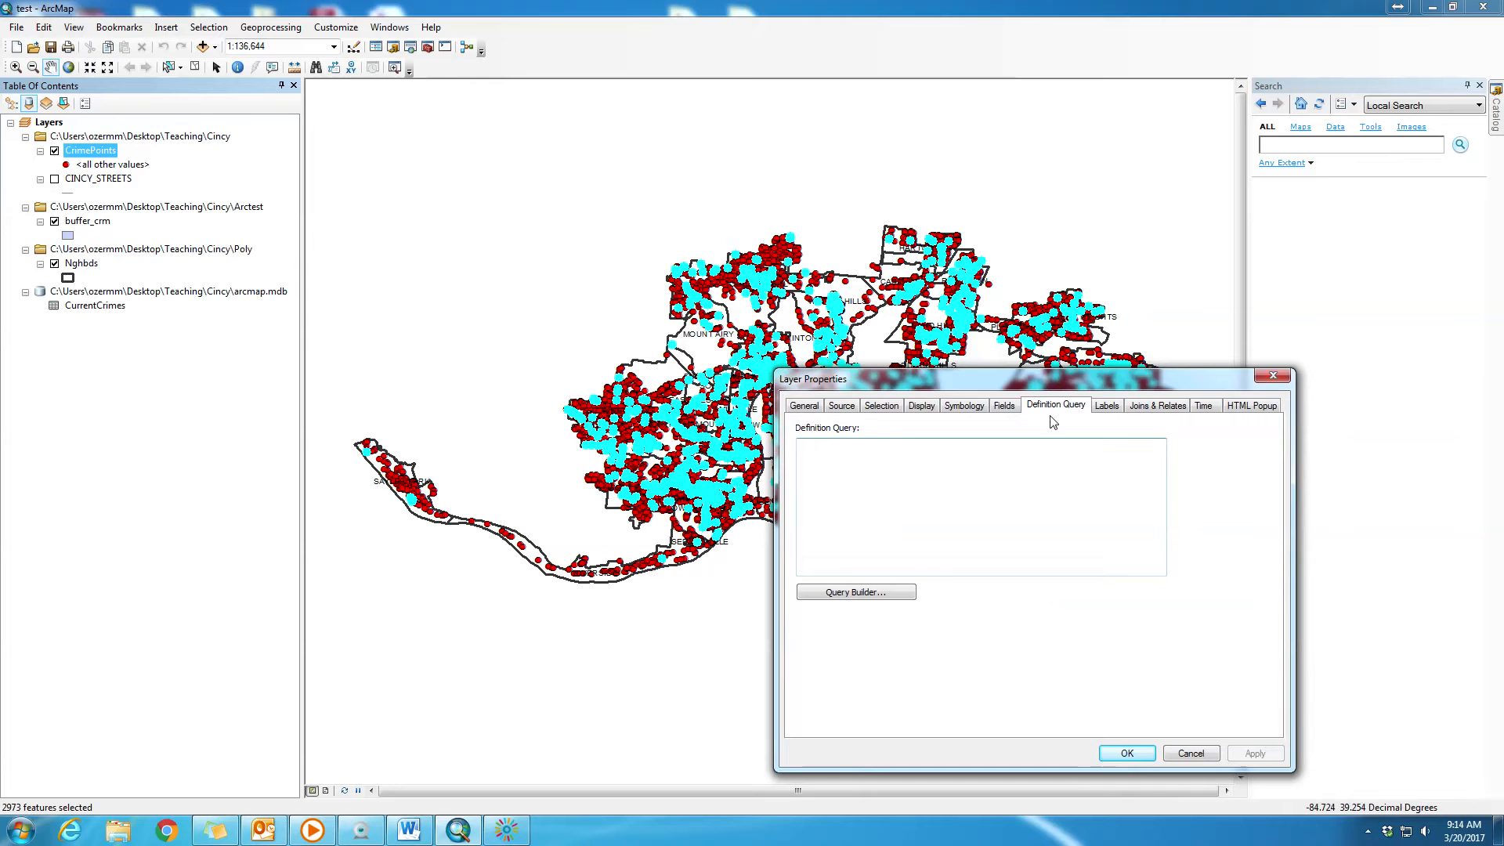
left_click(853, 593)
- Build the definition query "UCR" >=300 AND "UCR" <=399 for the CrimePoints layer
left_click(921, 469)
scroll(921, 465, "down", 1)
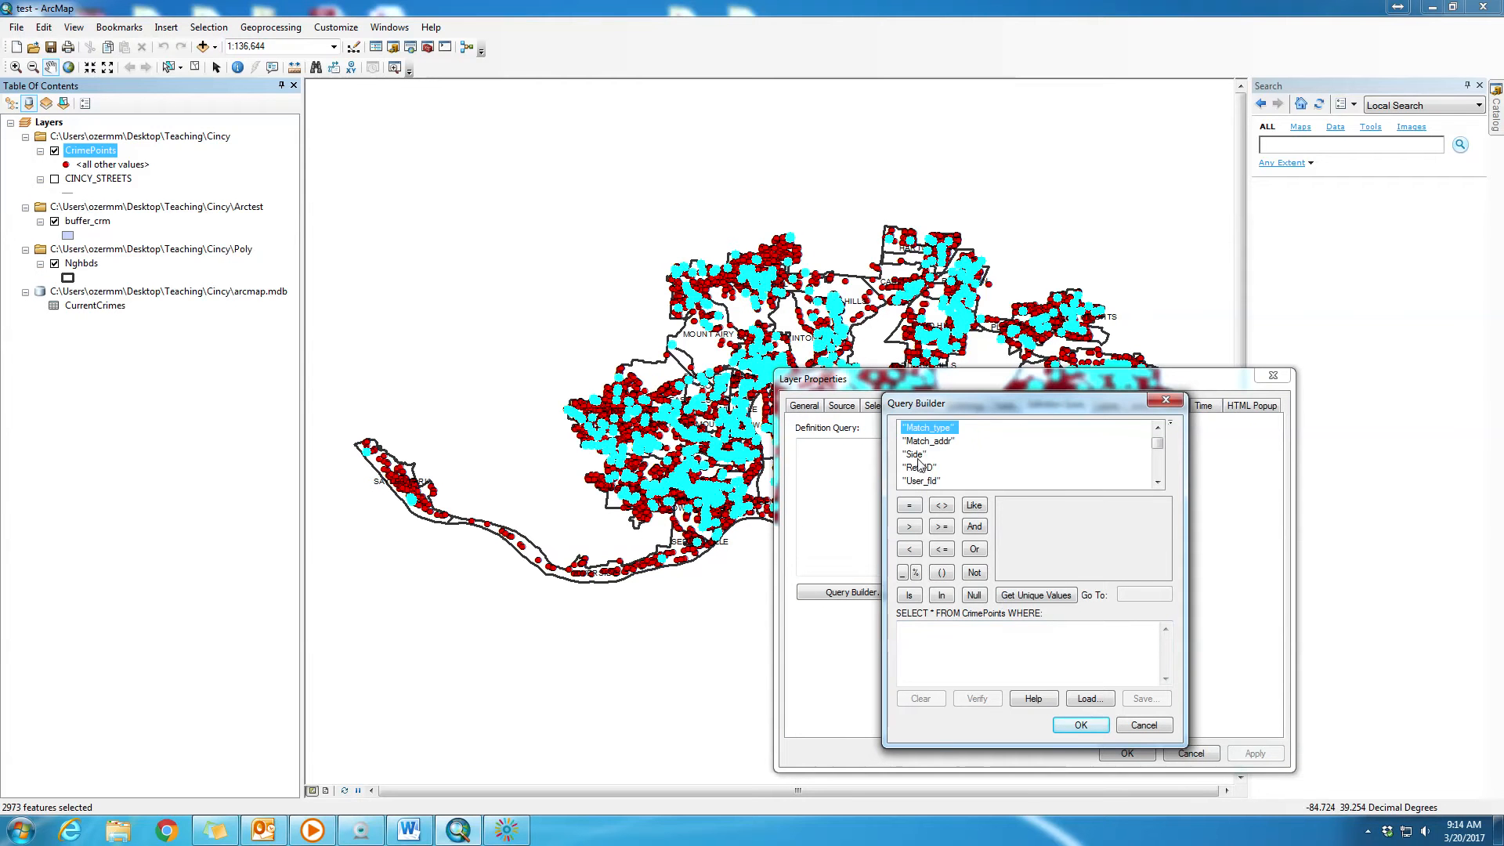
scroll(923, 464, "up", 1)
scroll(925, 462, "down", 2)
scroll(925, 462, "down", 3)
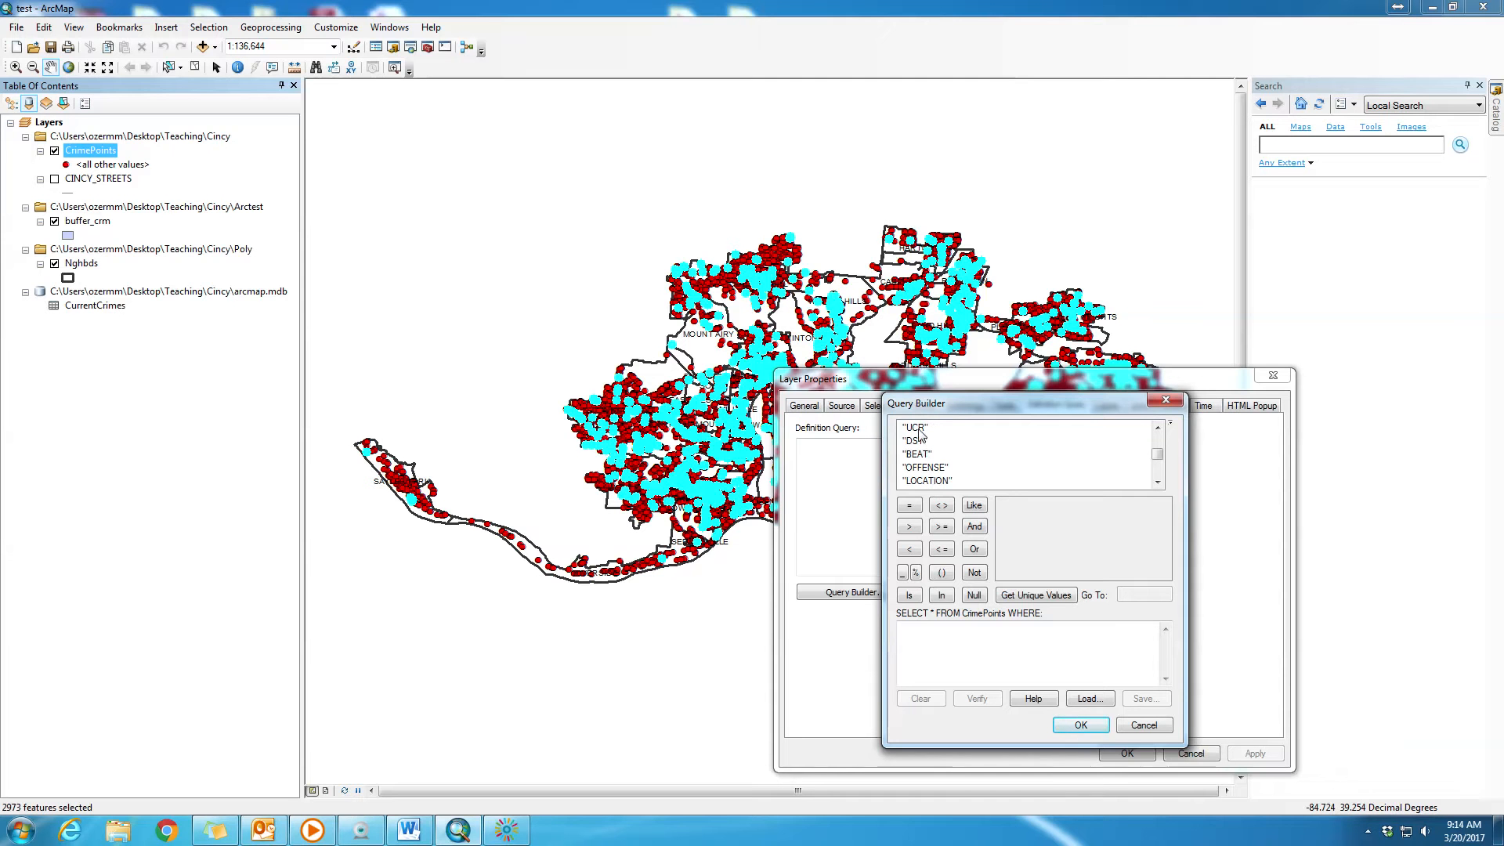
double_click(915, 427)
left_click(941, 527)
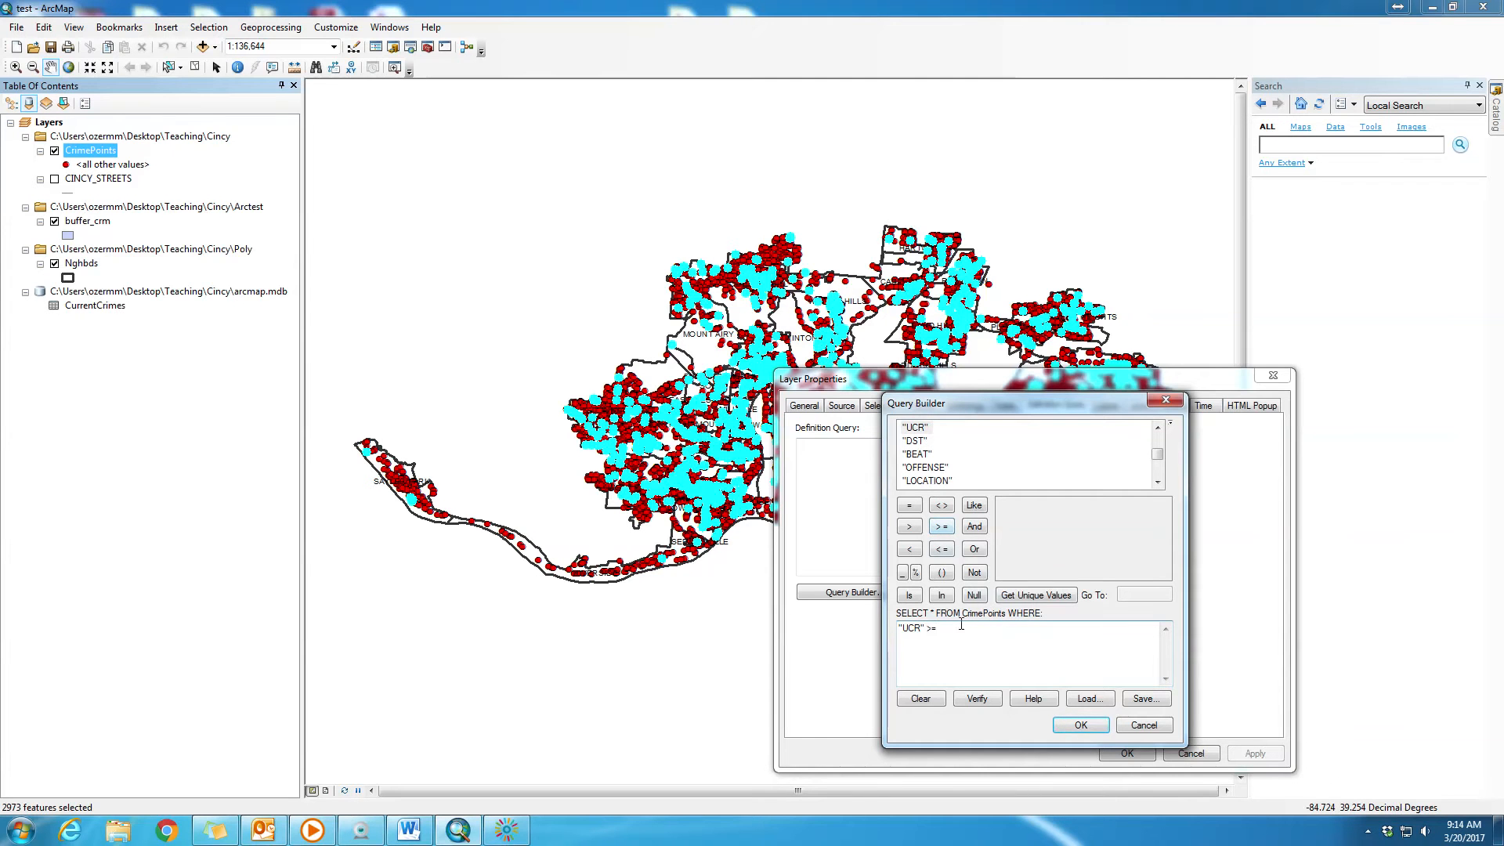
type("300")
left_click(976, 528)
double_click(915, 428)
left_click(942, 550)
type("399")
- Verify the definition query and apply it to the CrimePoints layer
left_click(998, 708)
left_click(908, 468)
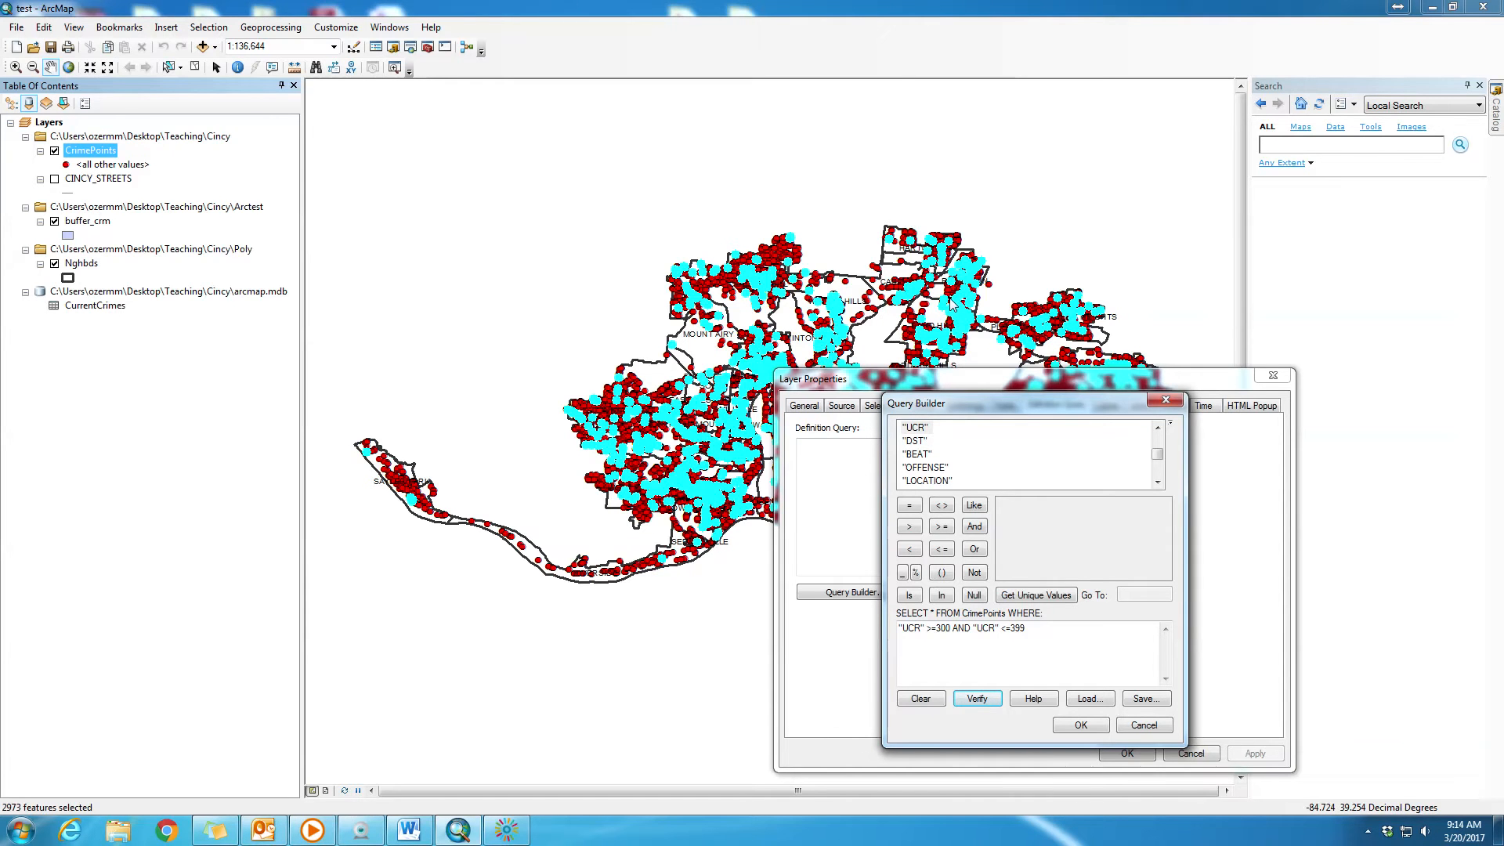
left_click(1082, 725)
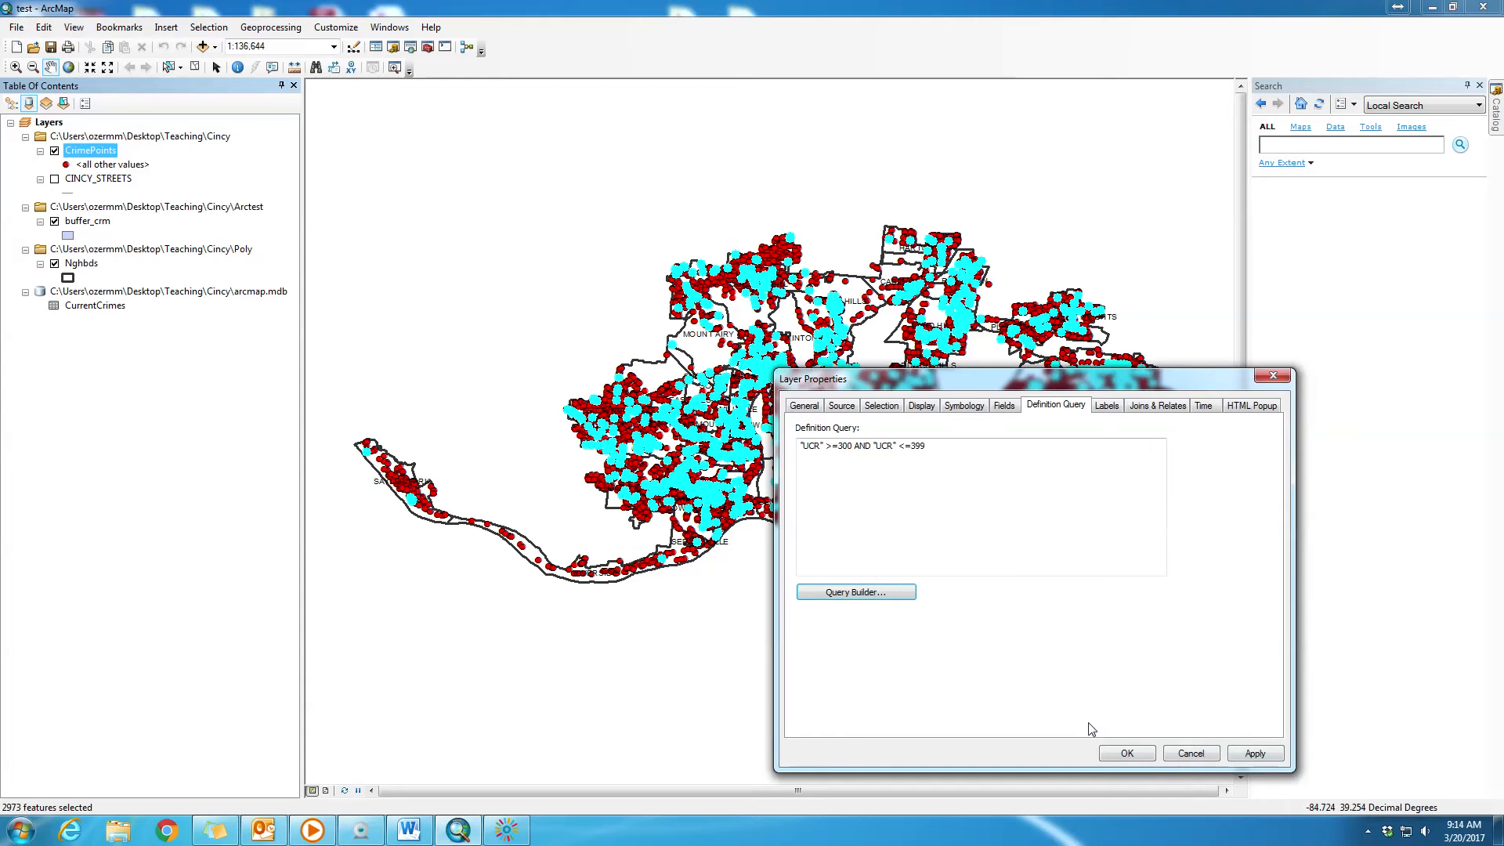
left_click(1126, 753)
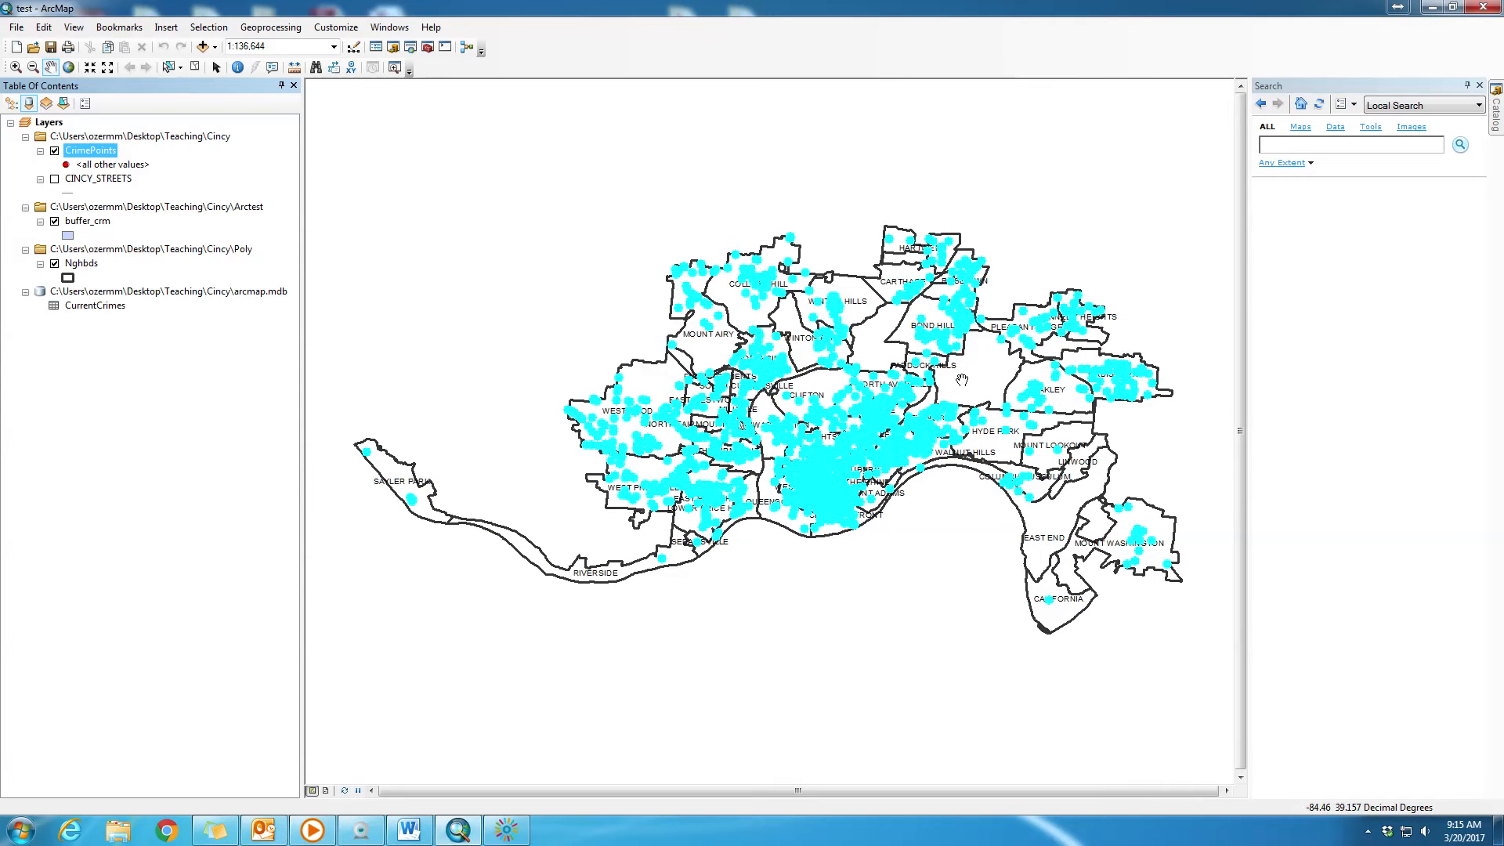
- Copy the CrimePoints definition query text, then delete the query and apply the change to the layer
double_click(110, 151)
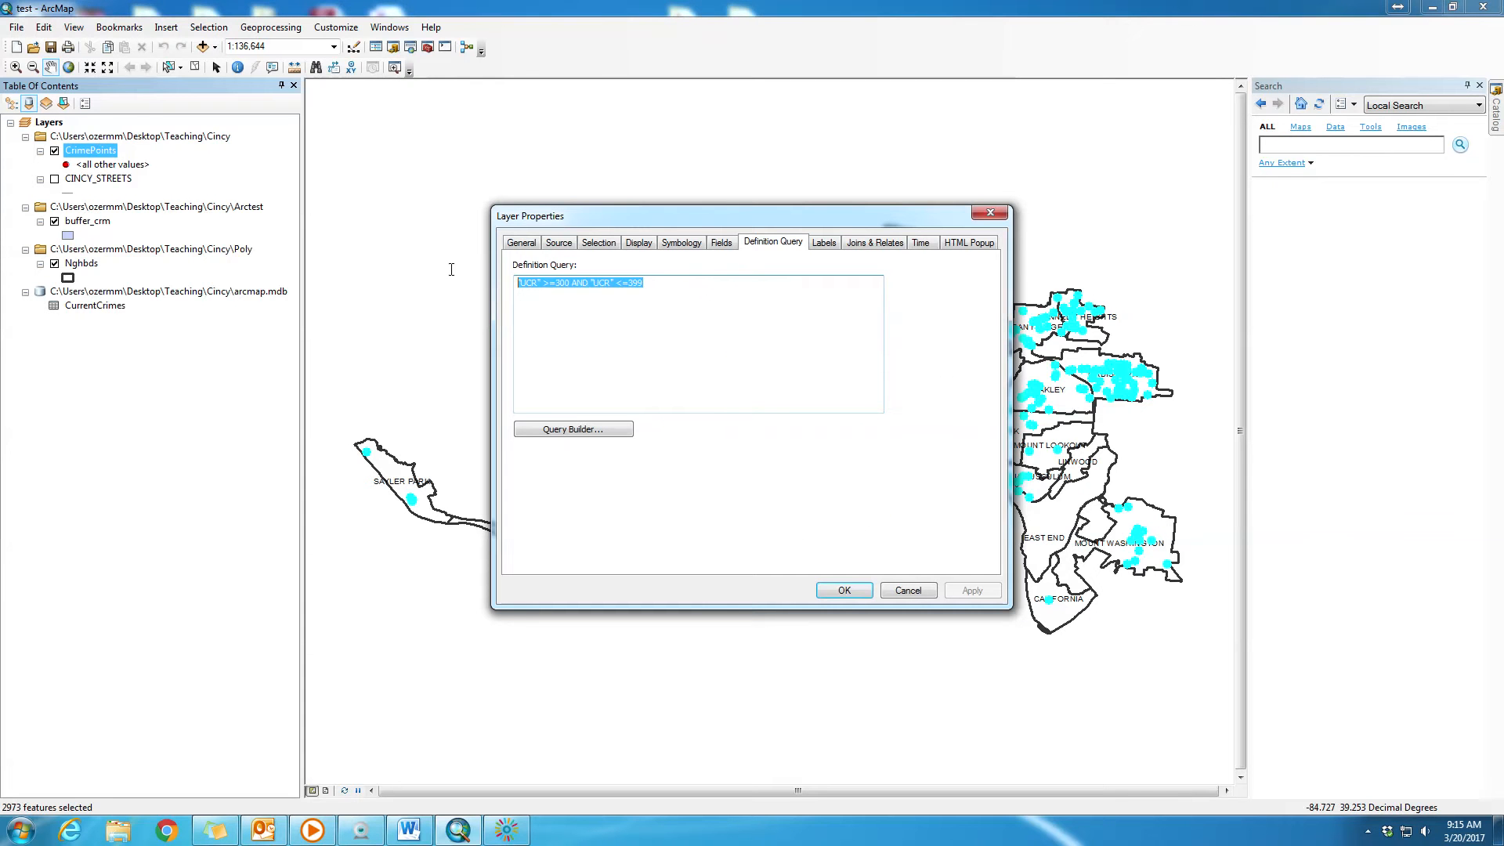
right_click(607, 283)
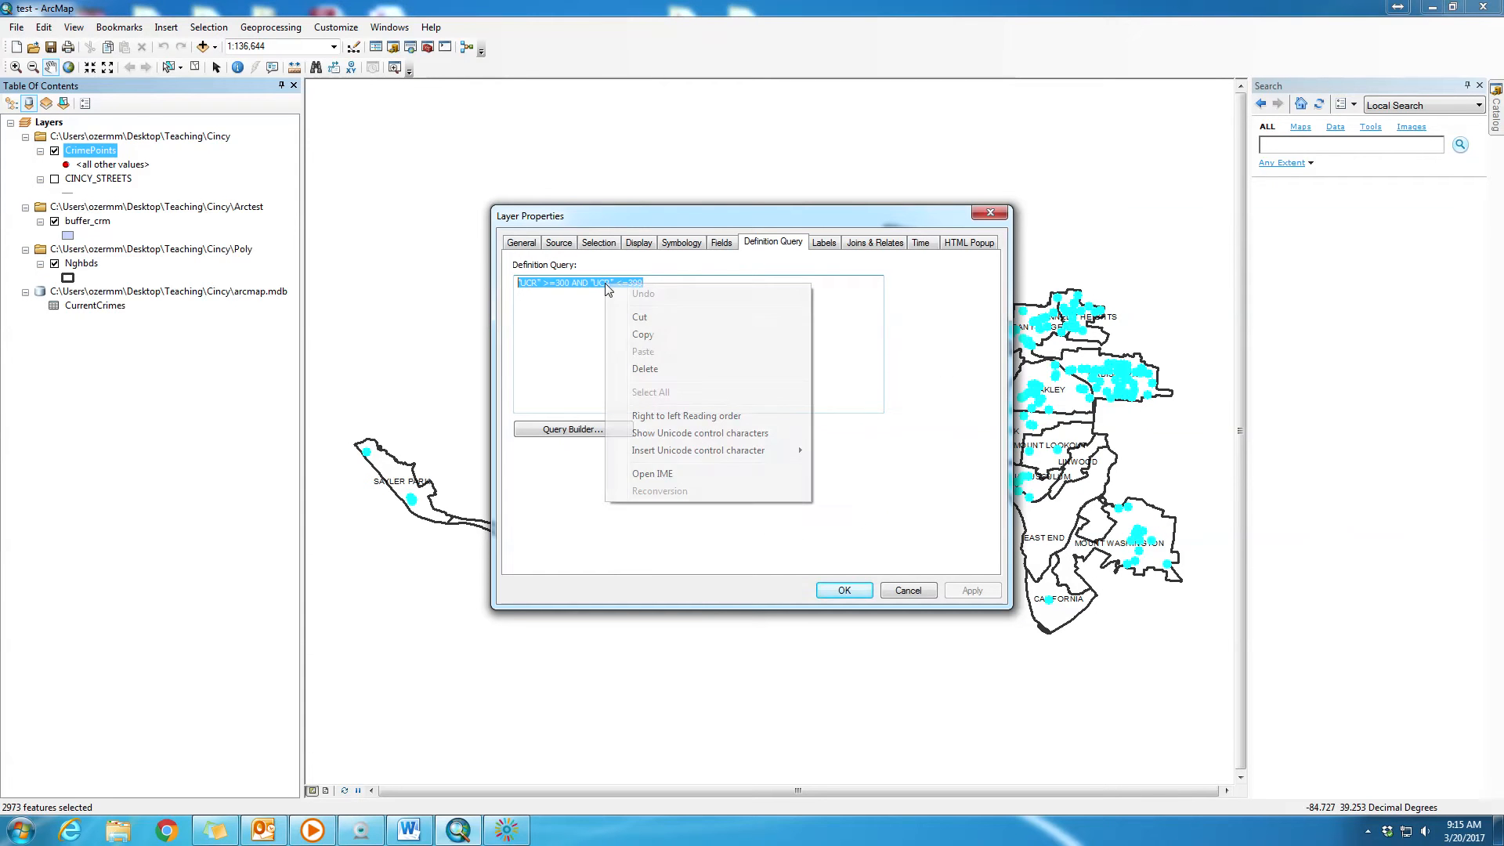
left_click(655, 336)
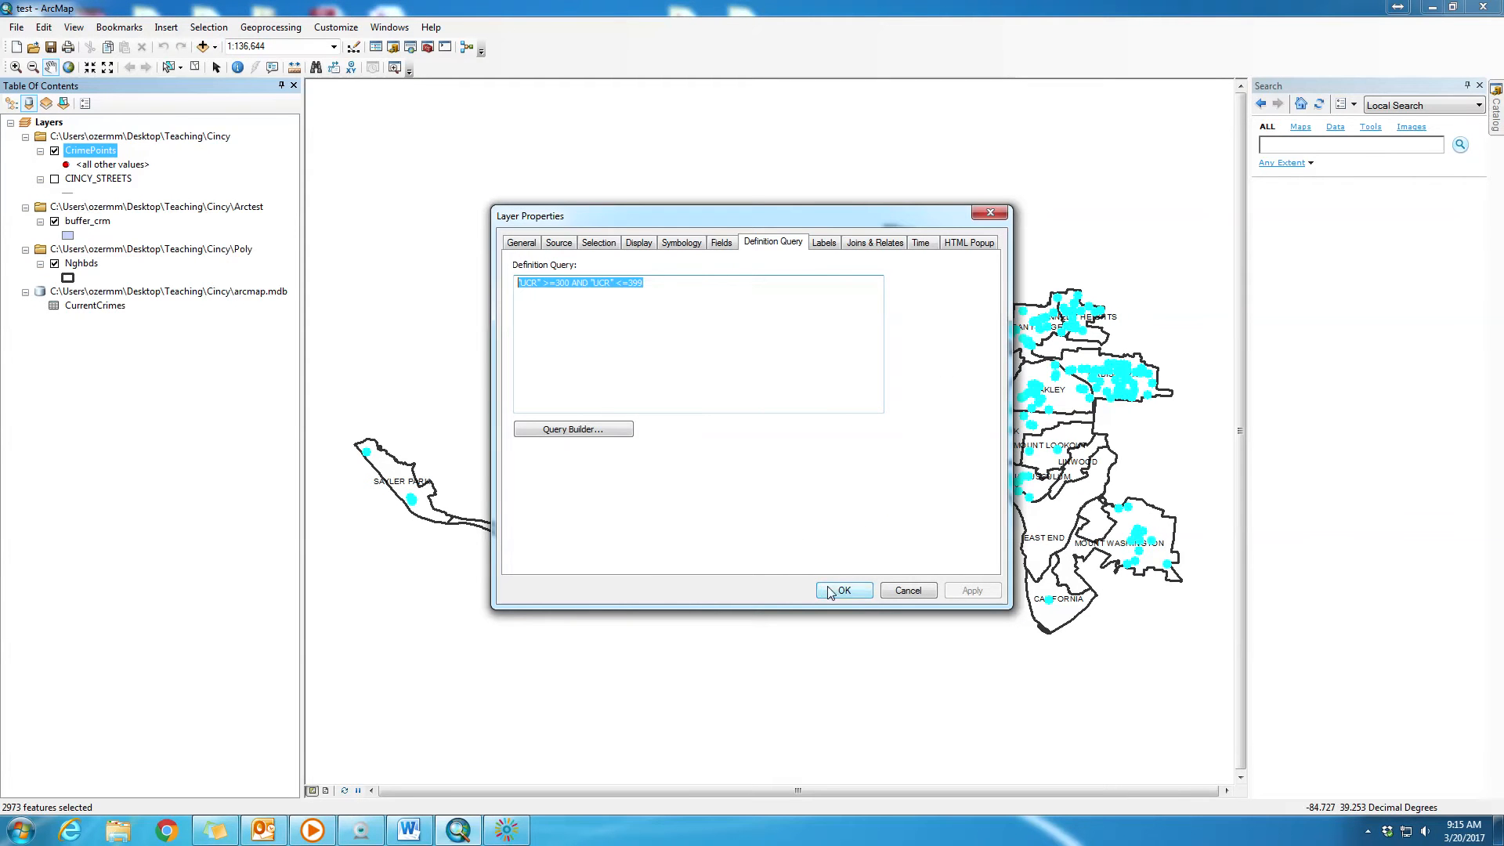
key("Delete")
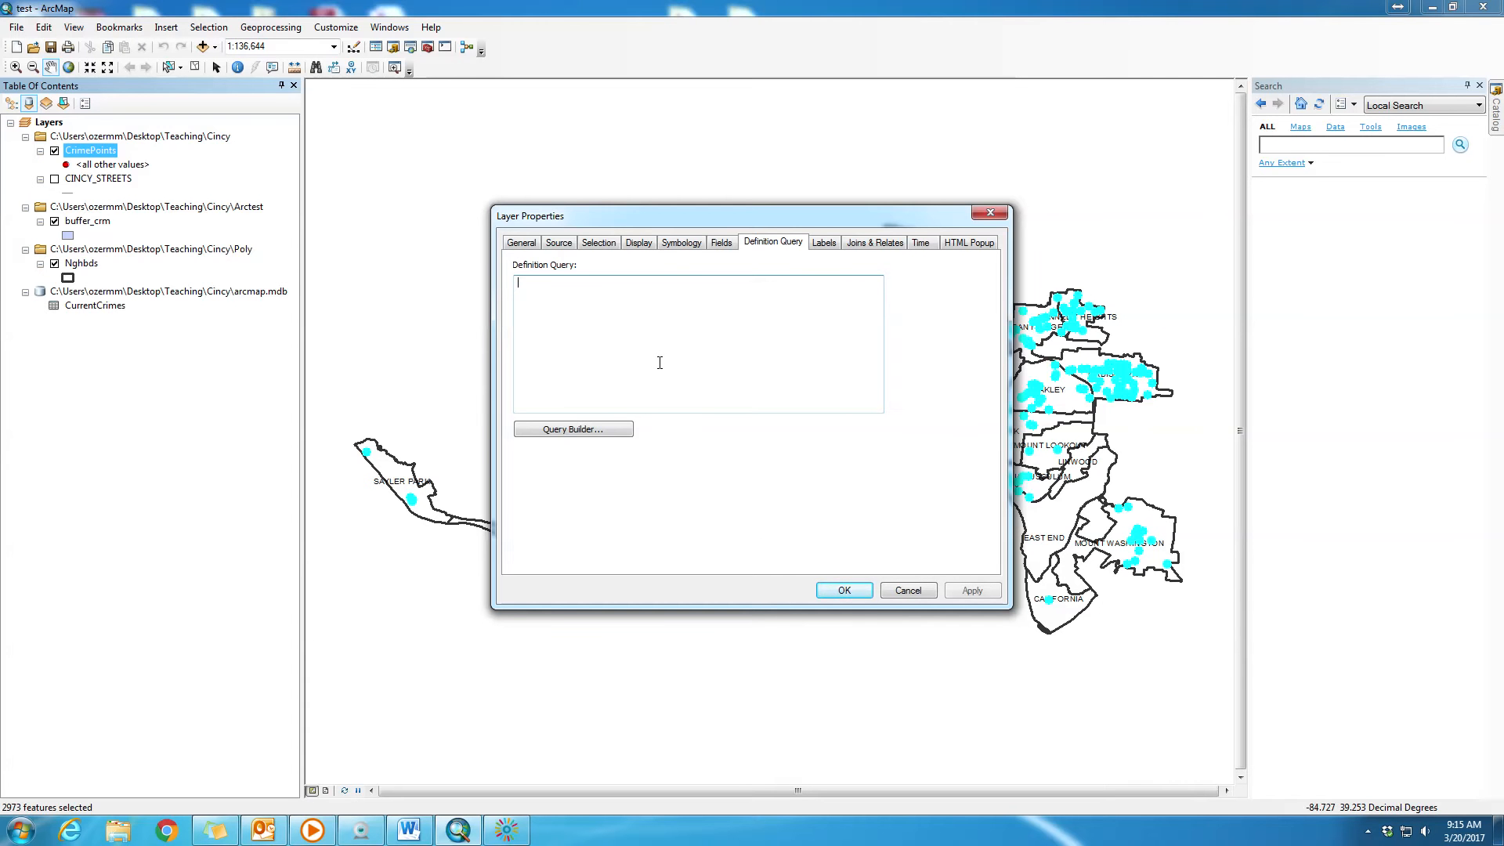
left_click(844, 590)
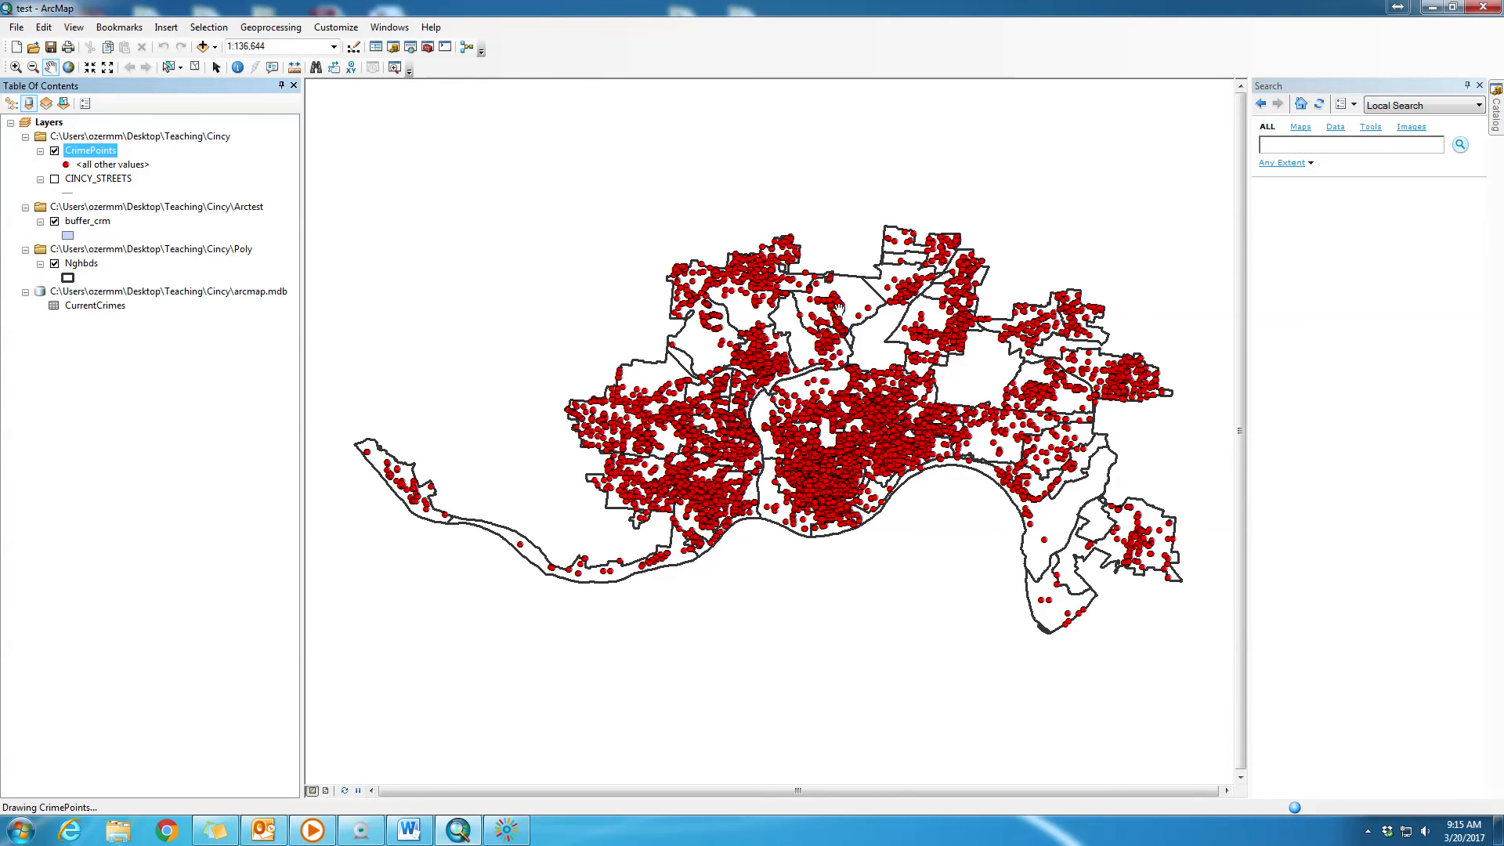
- Open the CrimePoints layer's attribute table and start Select by Attributes on it
right_click(109, 154)
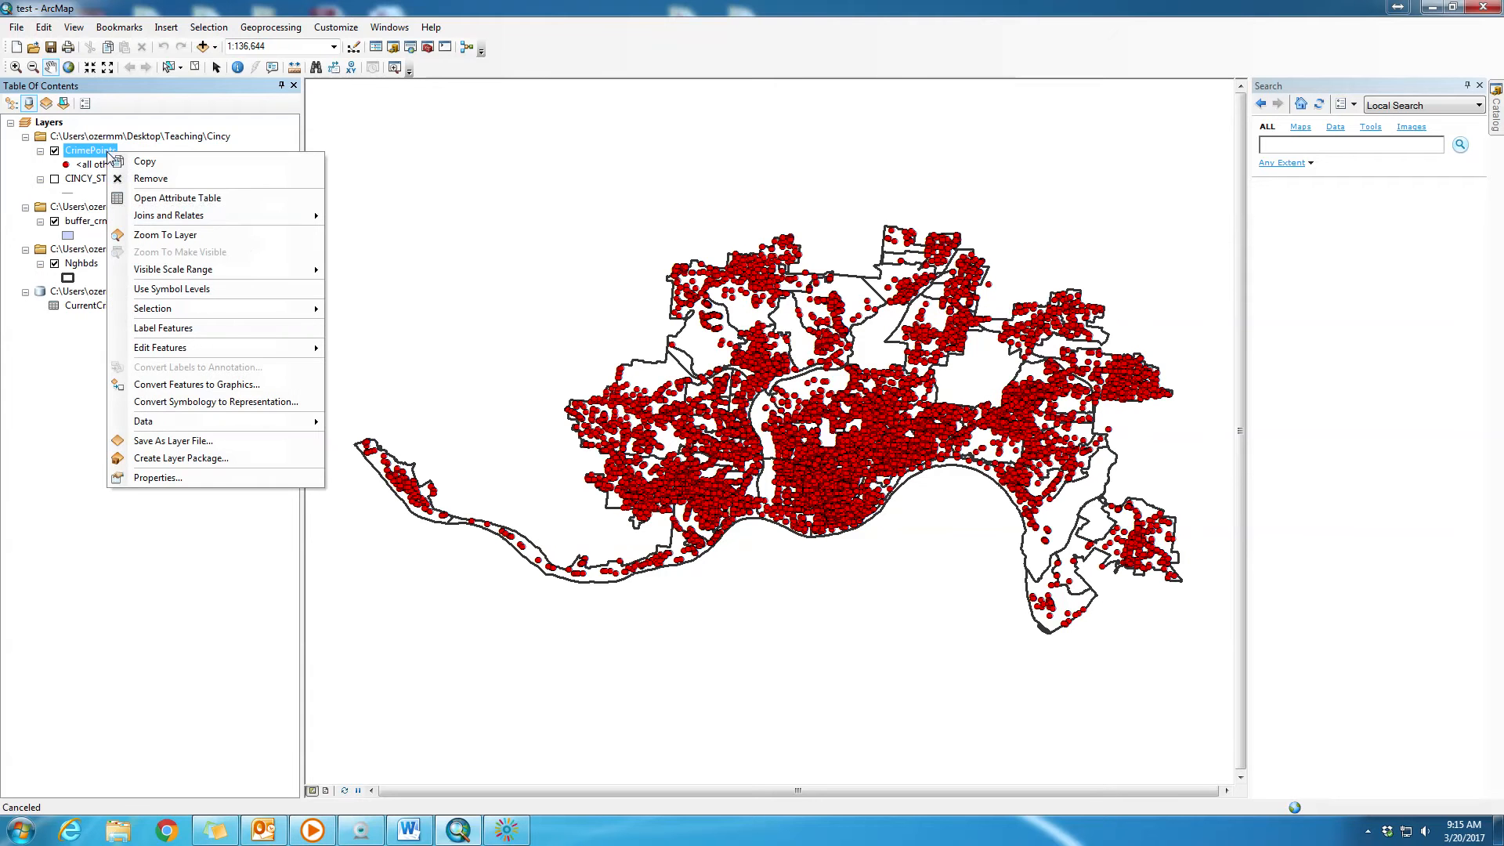
left_click(217, 205)
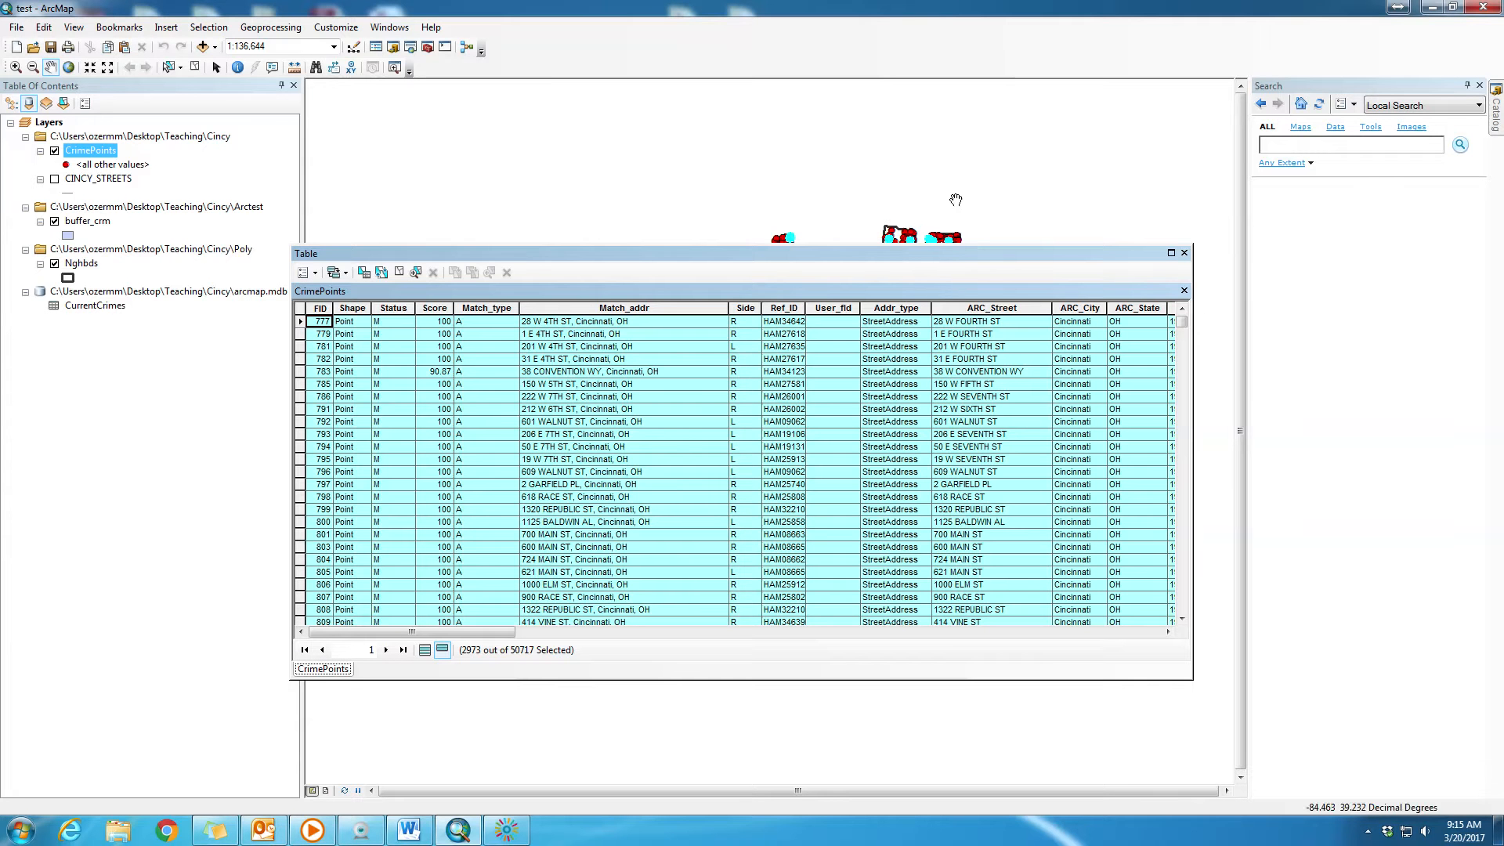
left_click(316, 273)
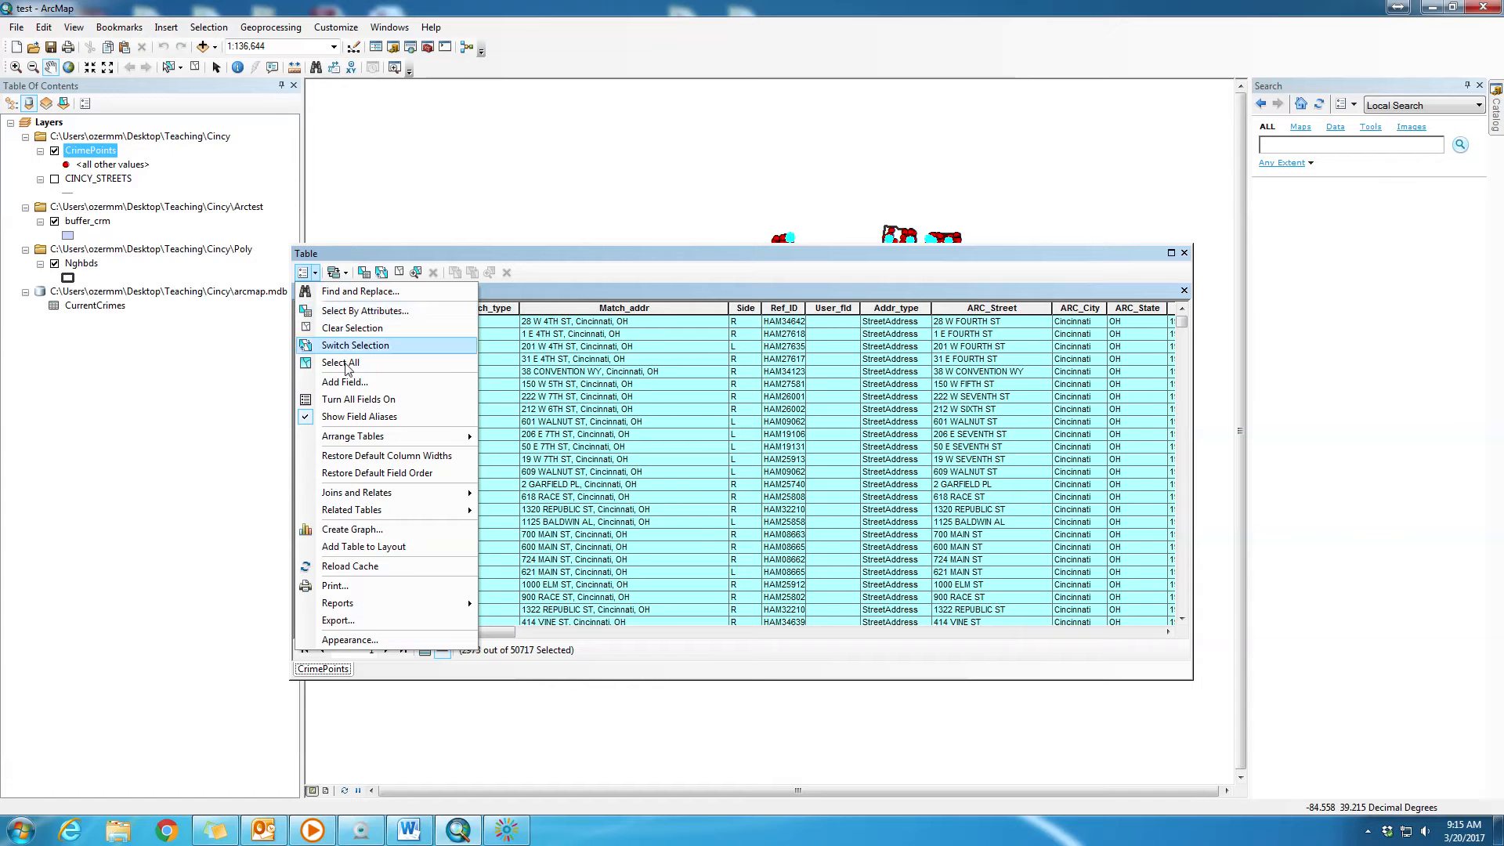
left_click(367, 312)
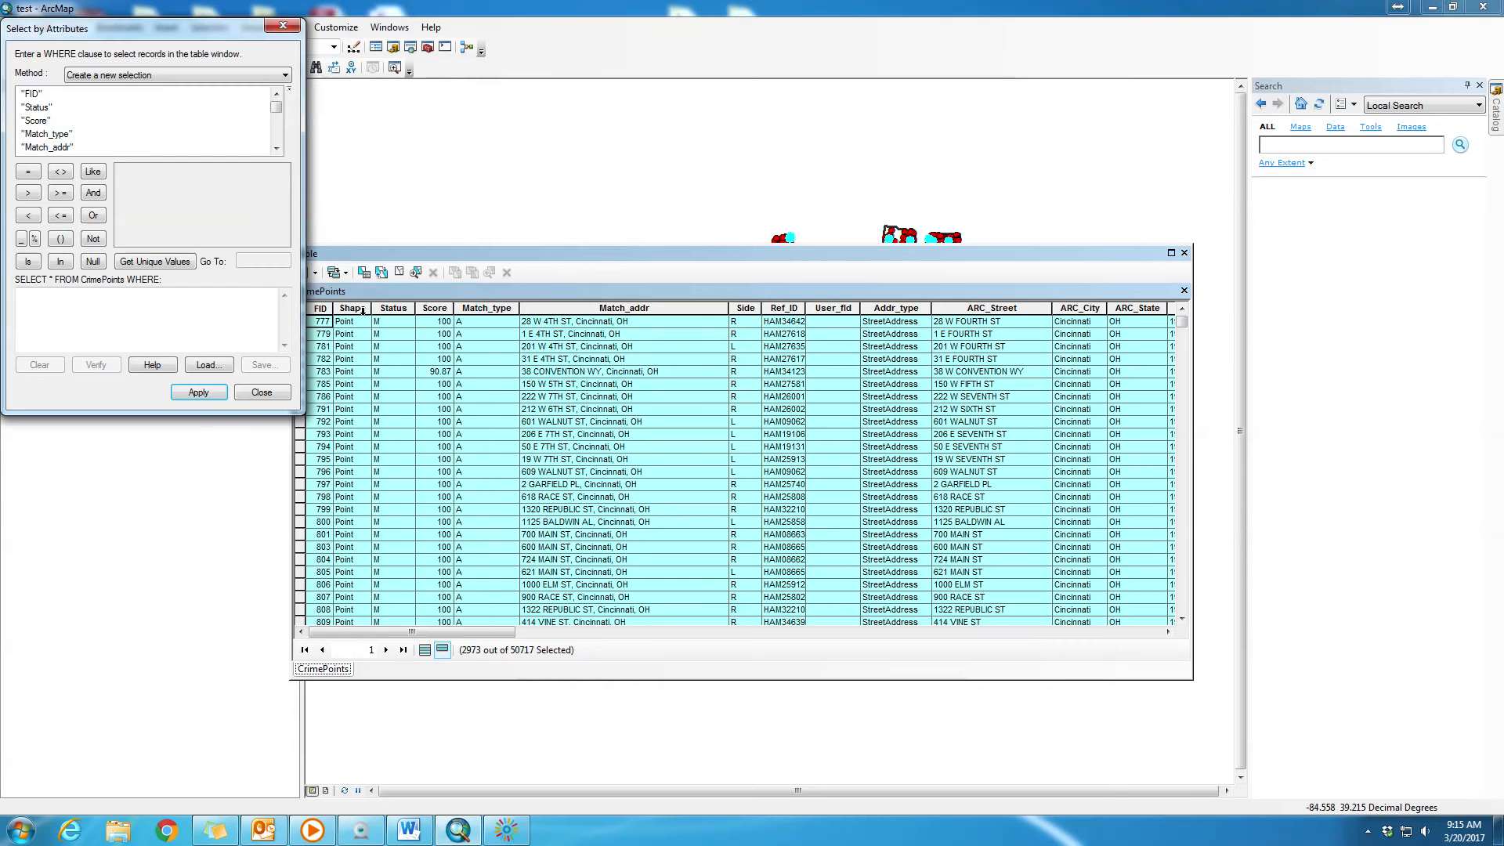
left_click_drag(188, 31, 973, 252)
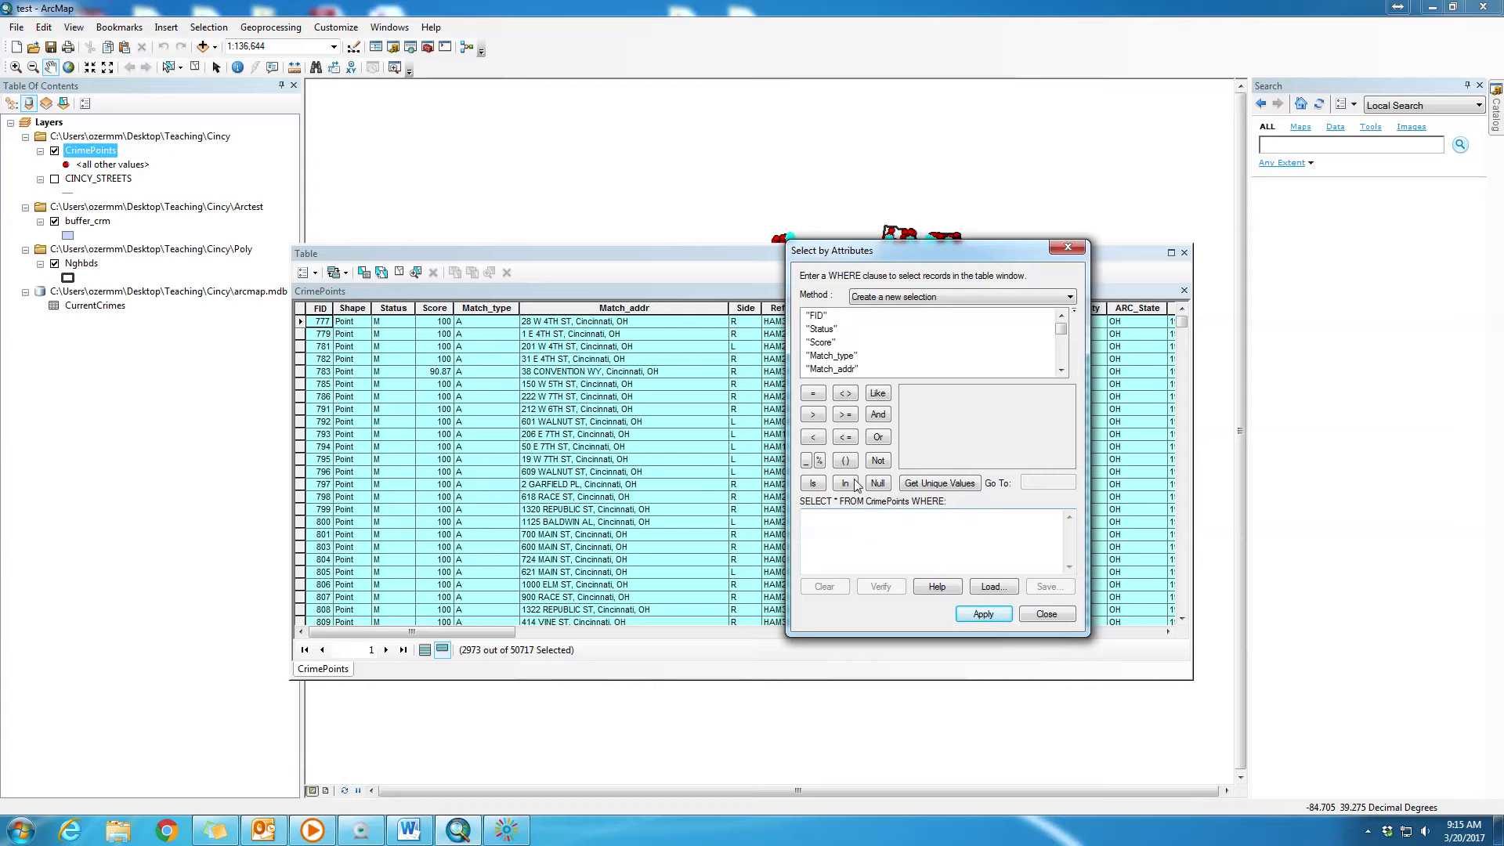
- Paste the copied query "UCR" >=300 AND "UCR" <=399 as the WHERE clause and verify it
left_click(904, 523)
key("ctrl+v")
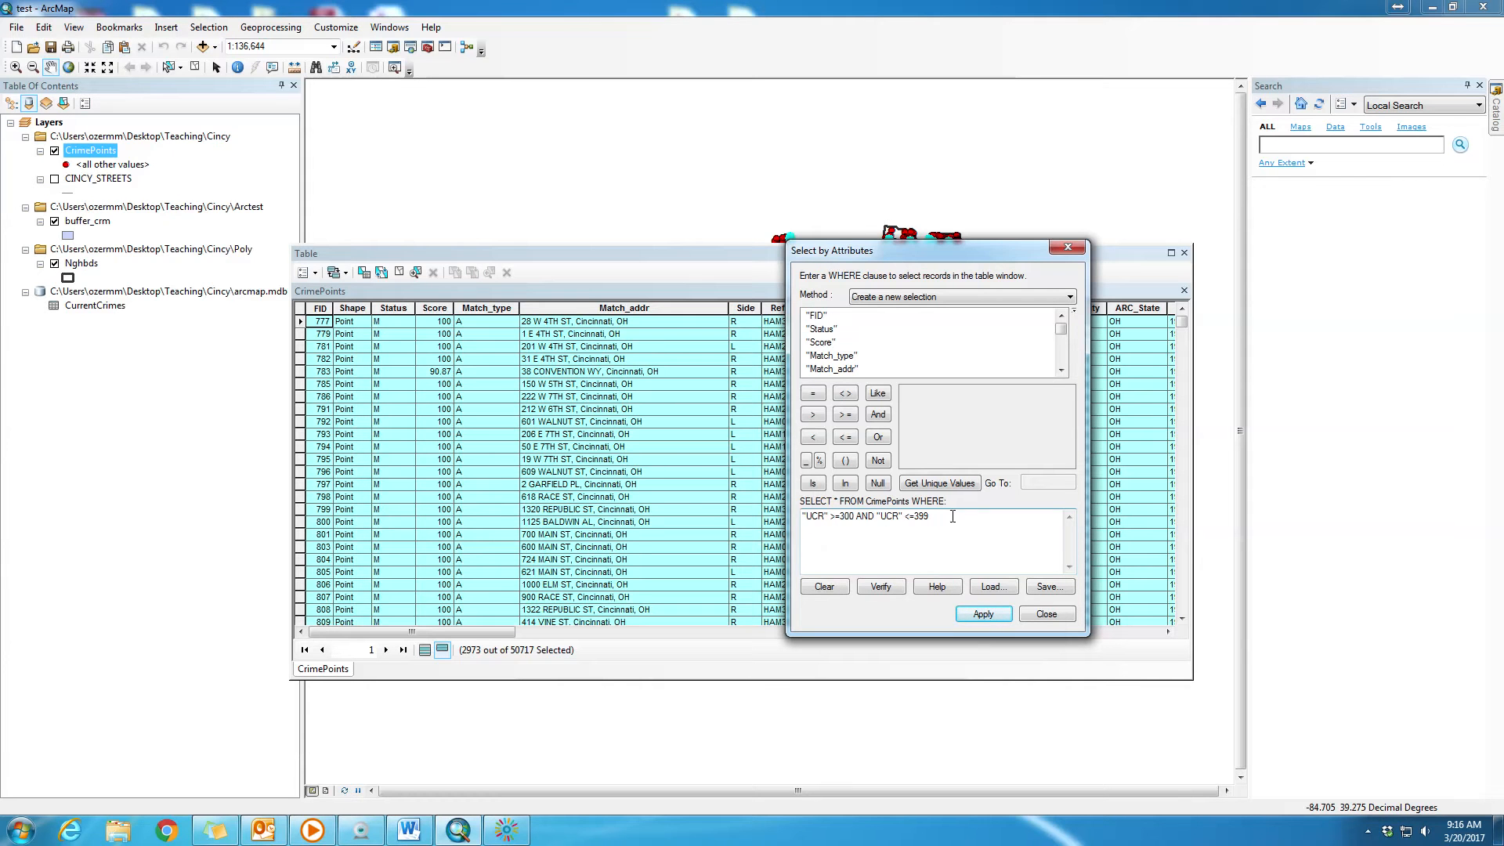
left_click_drag(932, 516, 800, 514)
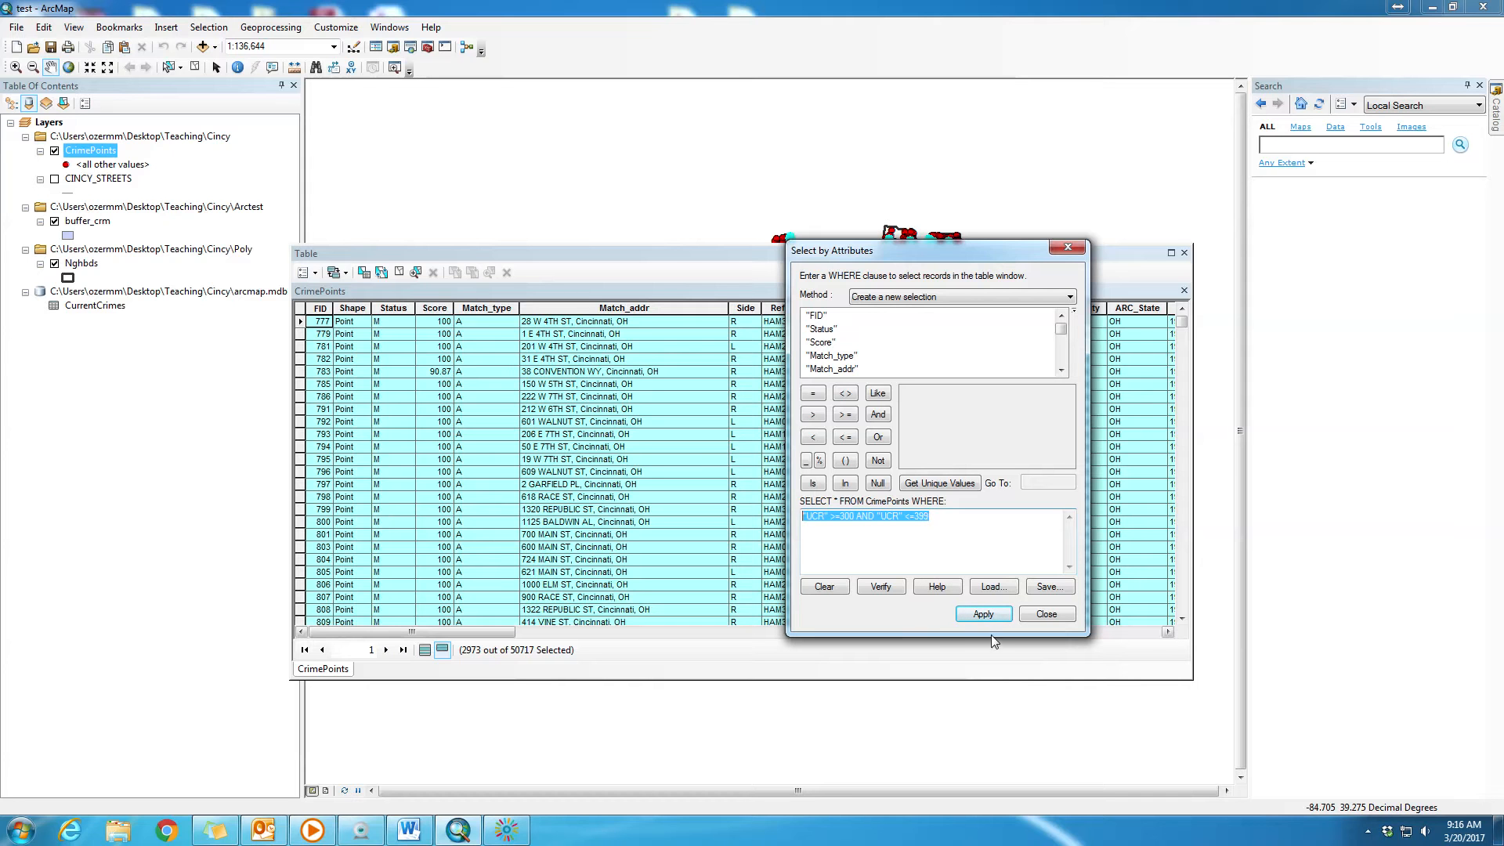
left_click(886, 584)
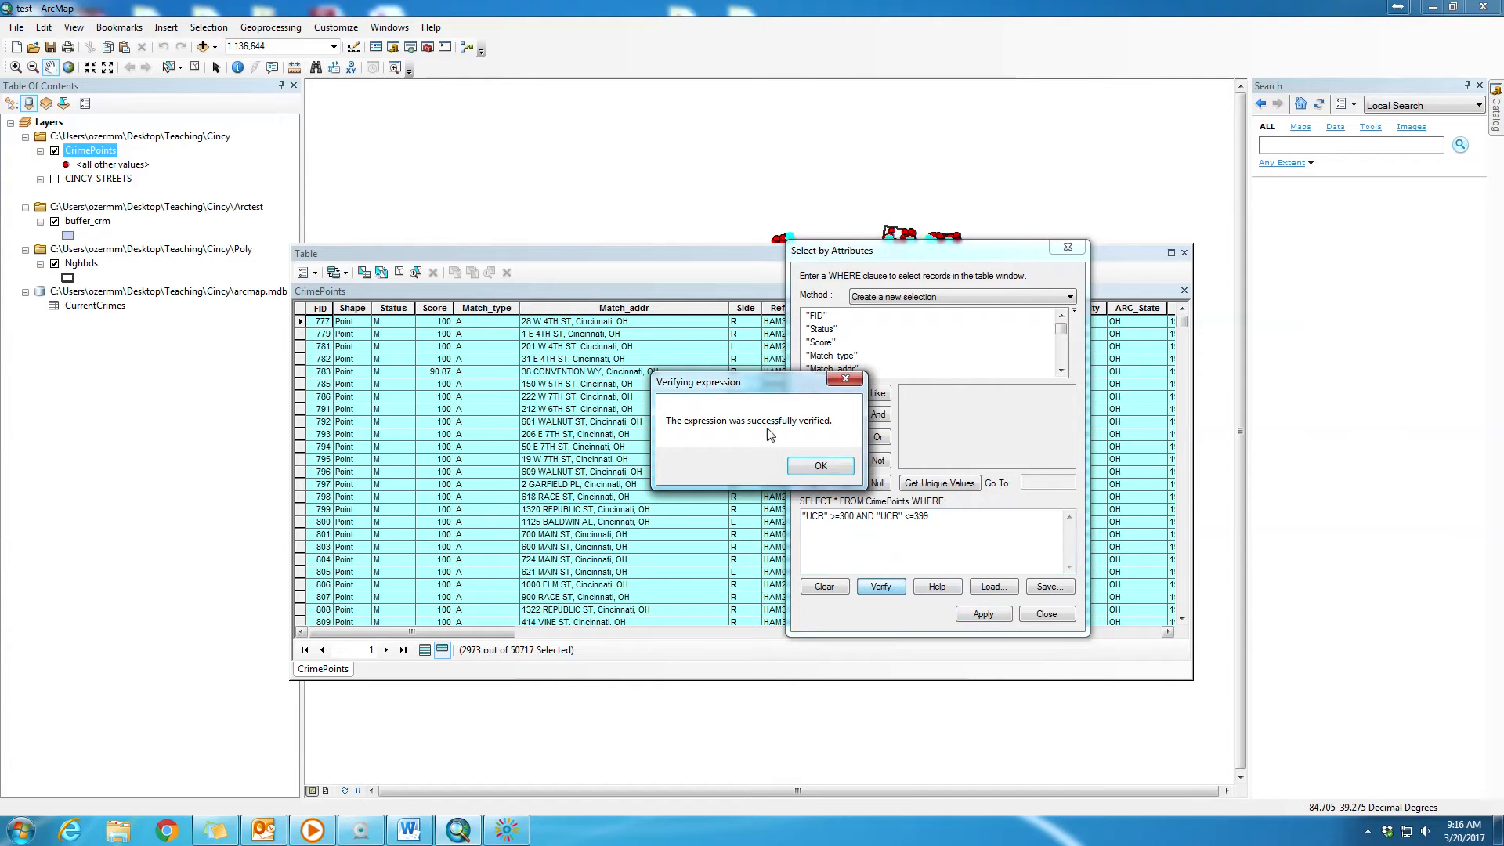
left_click(820, 466)
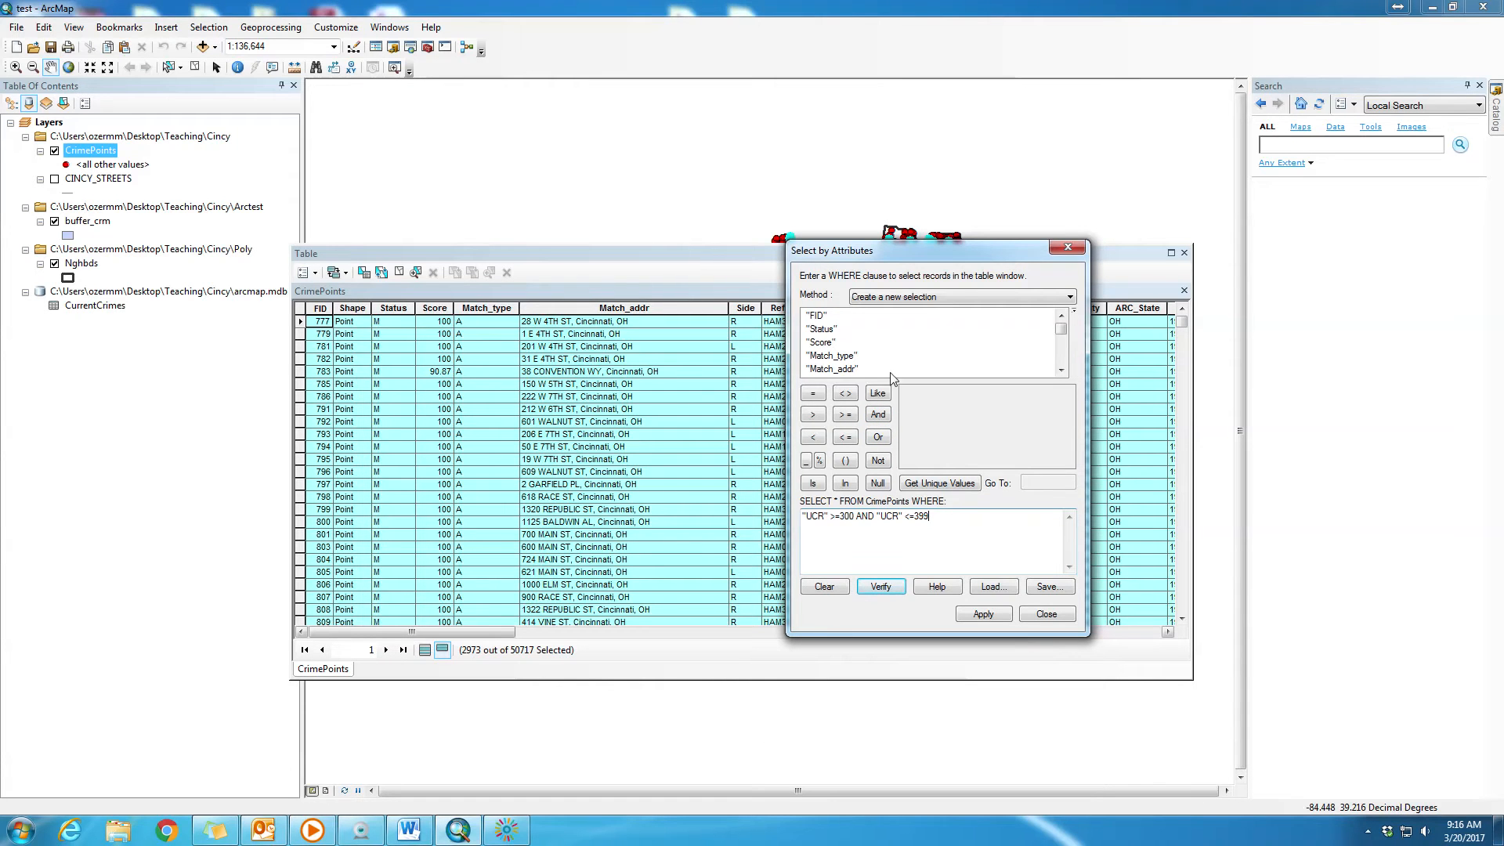
- Find and select the UCR field in the list of CrimePoints fields
left_click(860, 356)
scroll(862, 362, "down", 1)
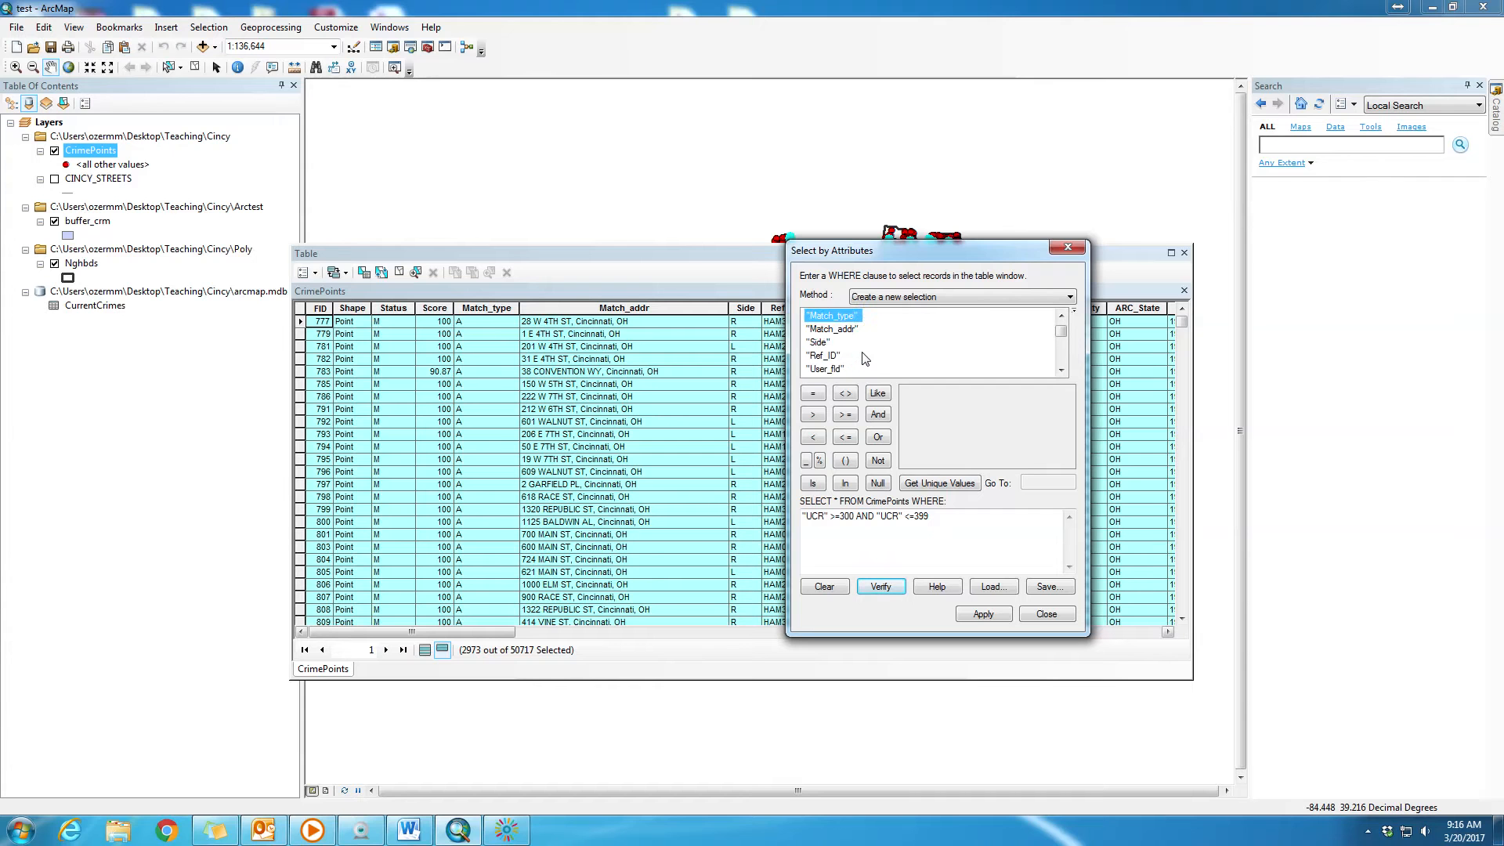
scroll(863, 360, "down", 2)
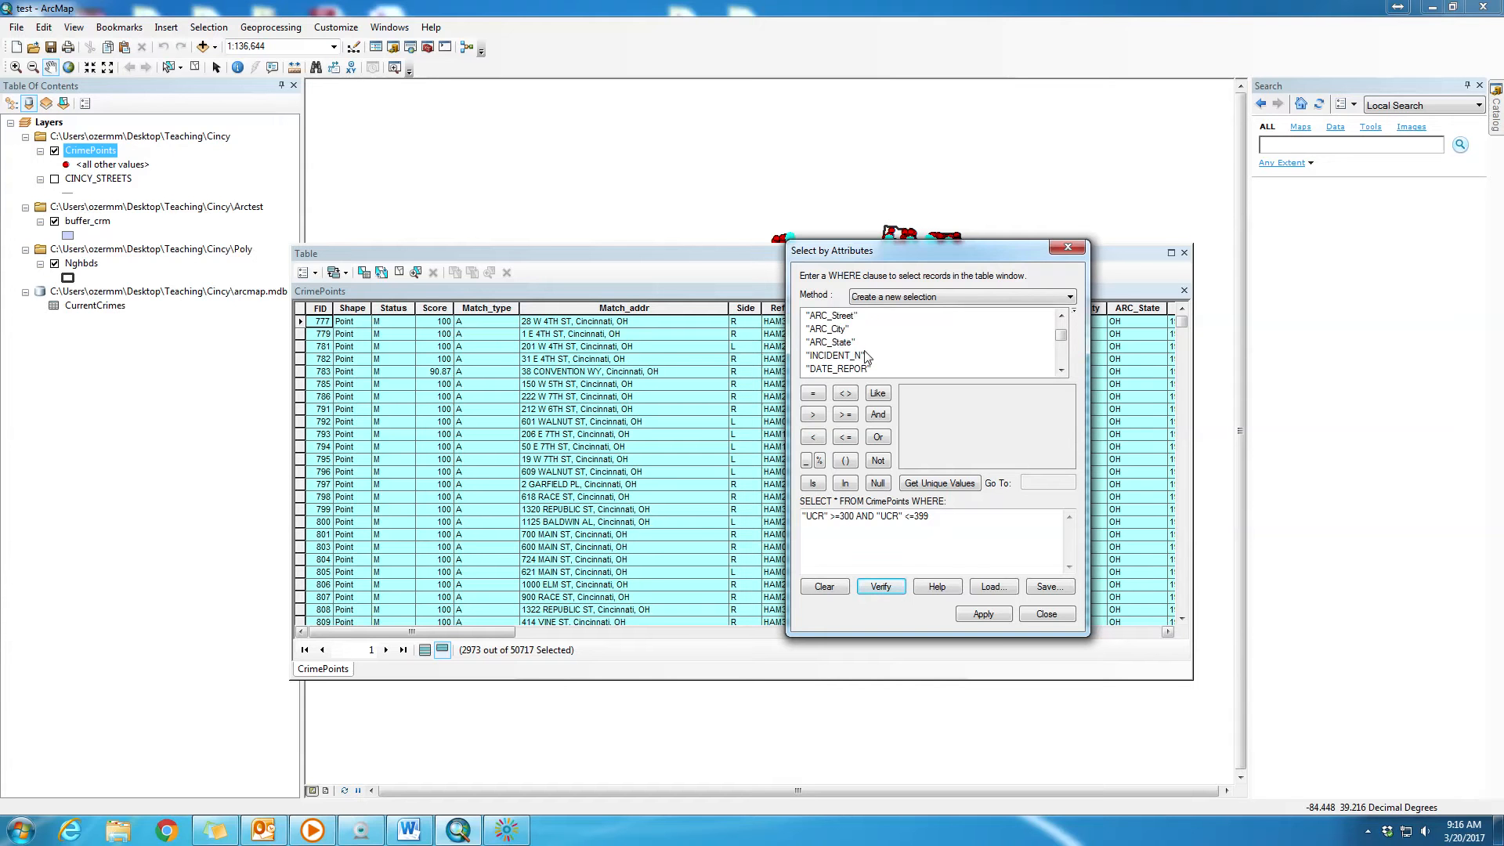
scroll(866, 358, "down", 1)
scroll(867, 358, "down", 1)
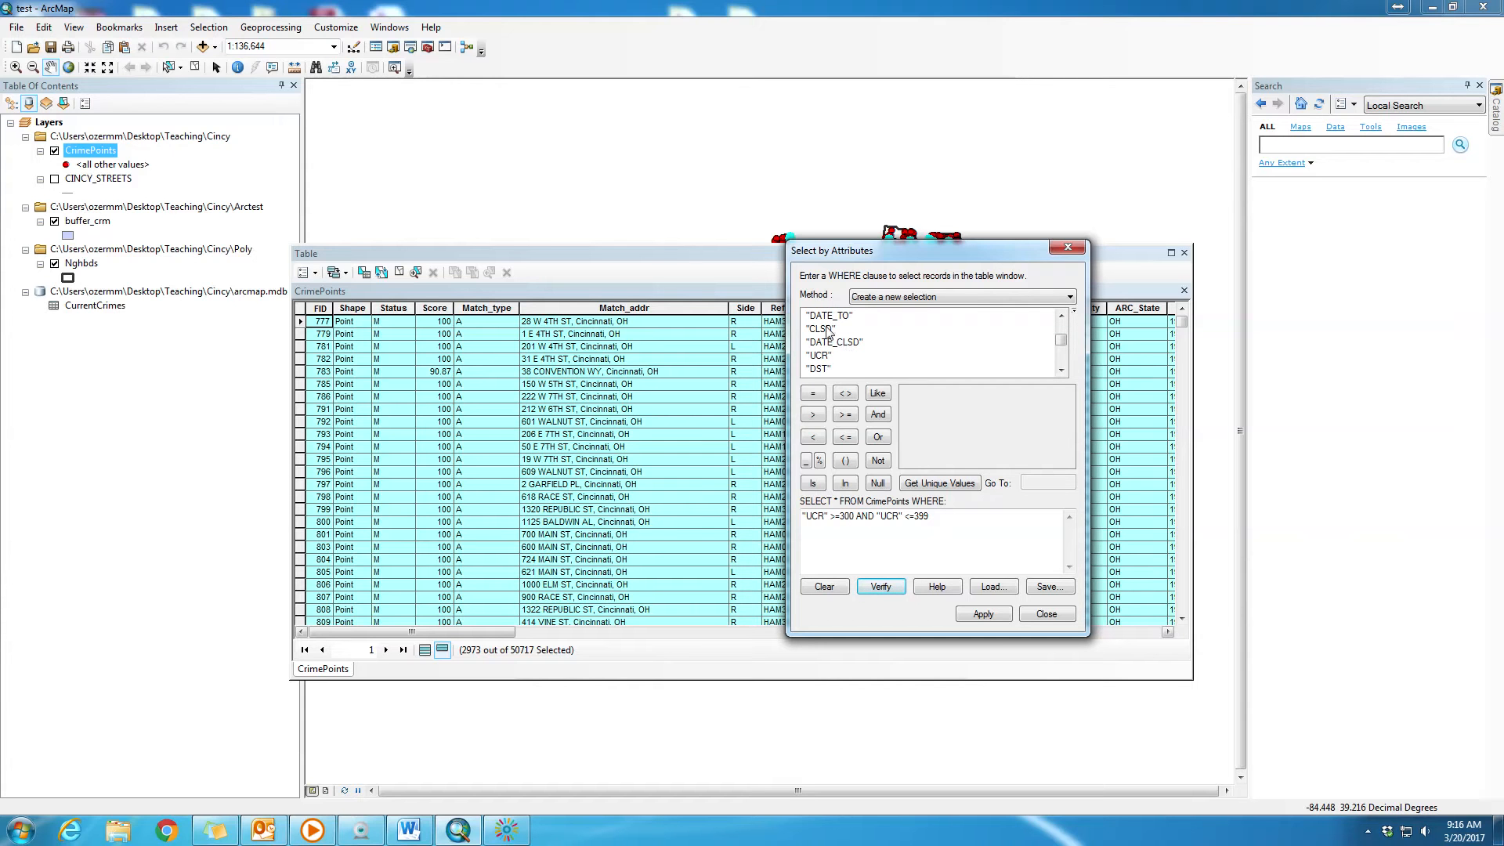
left_click(822, 357)
double_click(825, 355)
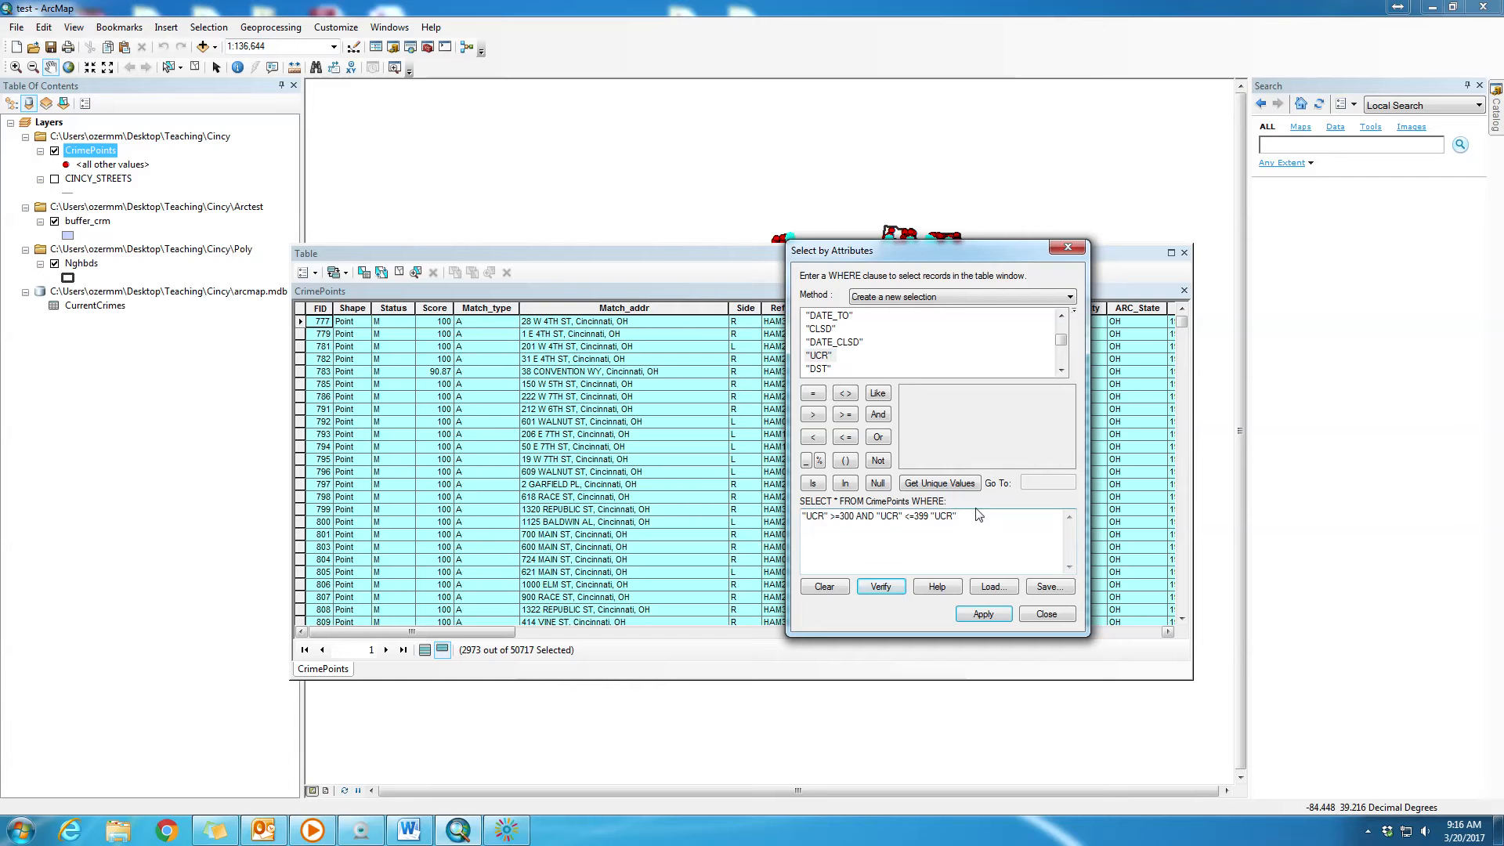
key("BackSpace")
key("BackSpace")
key("BackSpace")
key("BackSpace")
key("BackSpace")
- Append AND "UCR" = 100 to the WHERE clause, picking 100 from UCR's unique values, and verify the expression
left_click(830, 356)
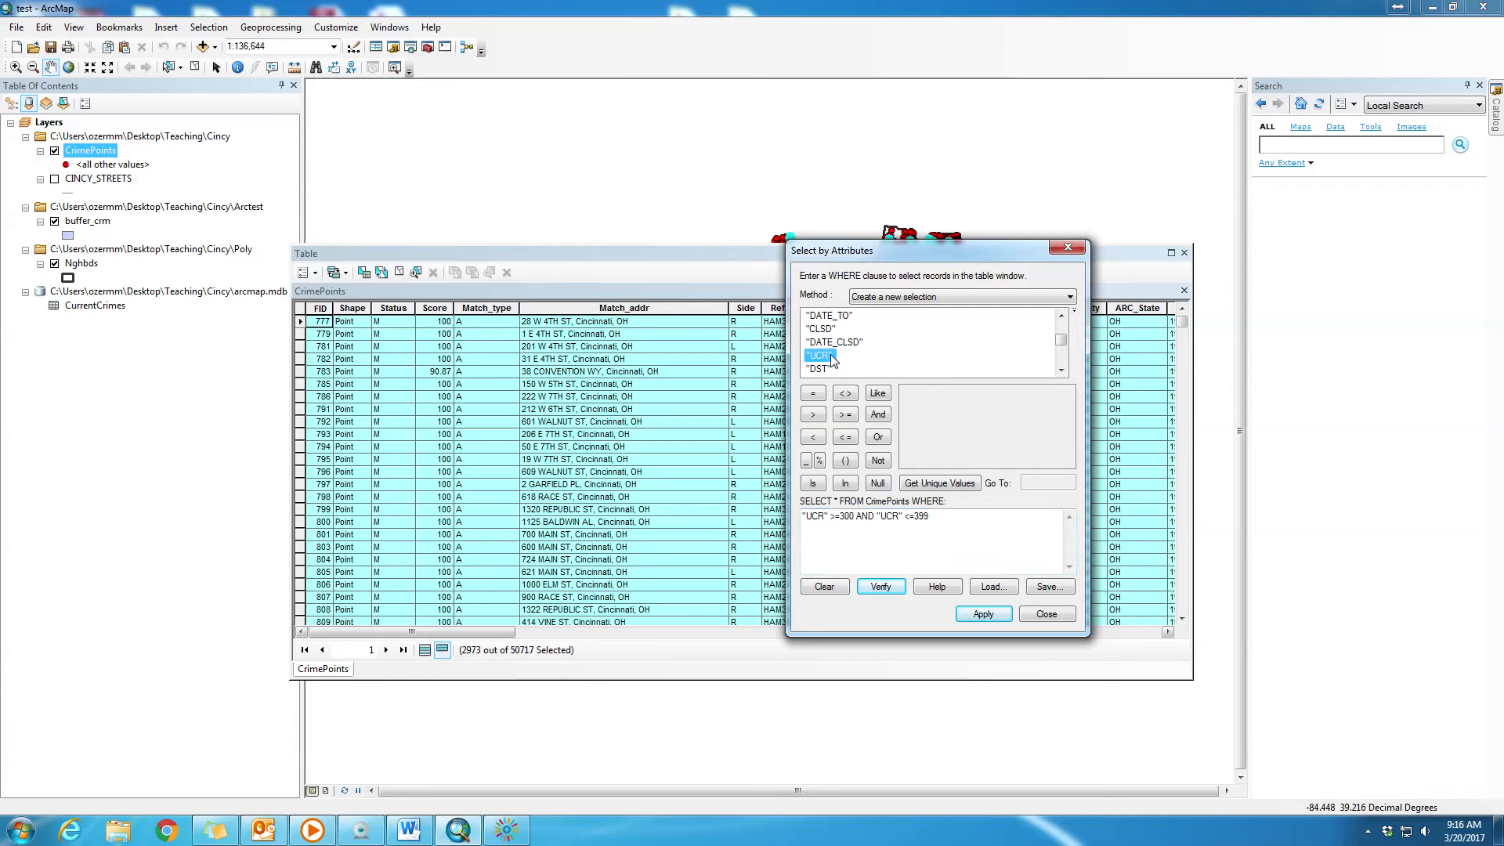
left_click(955, 489)
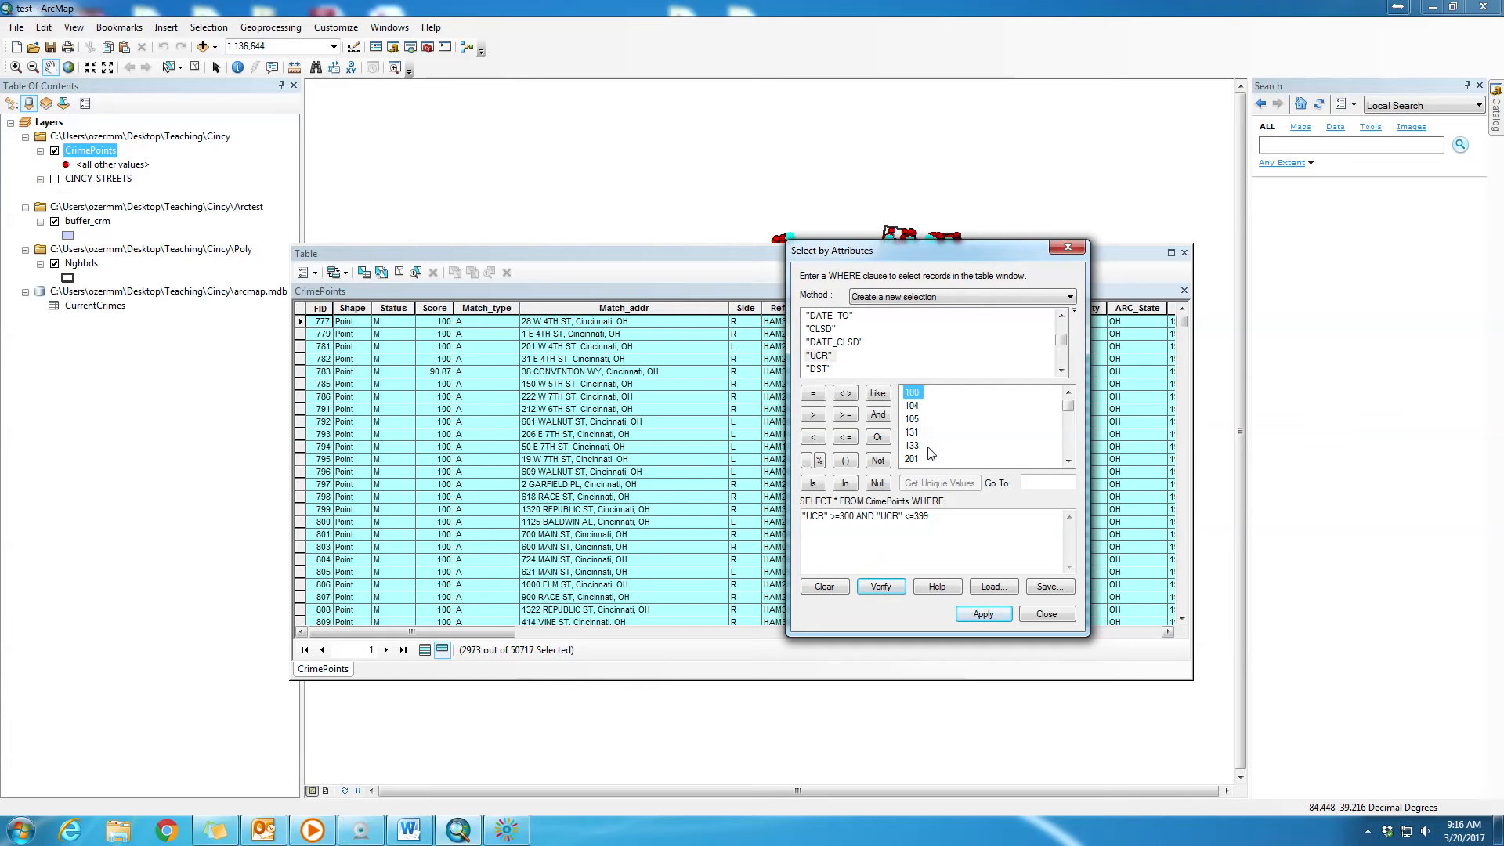
left_click(952, 522)
left_click(886, 420)
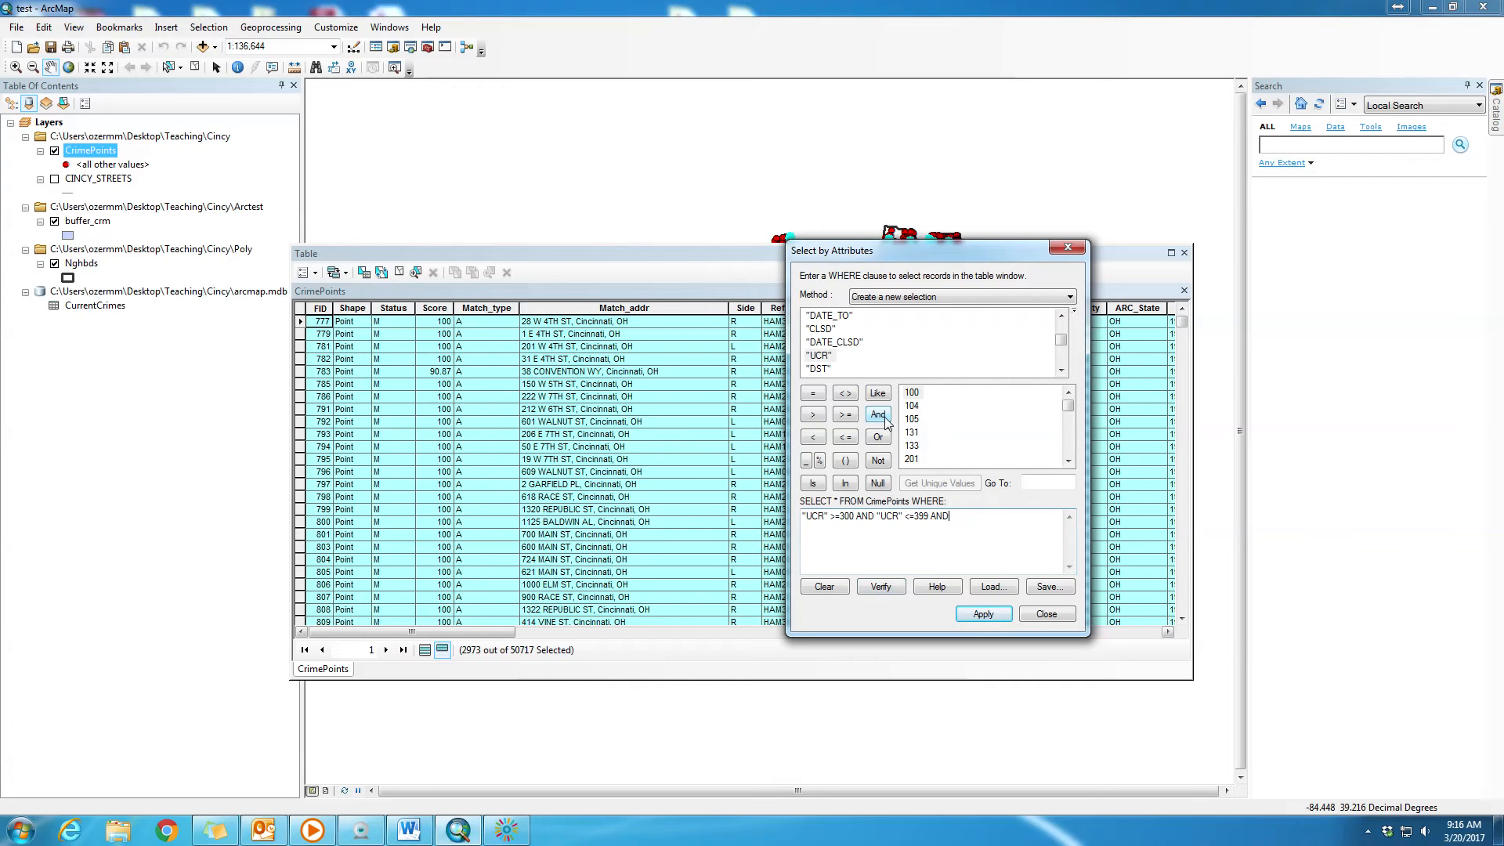
double_click(823, 356)
left_click(813, 393)
double_click(911, 393)
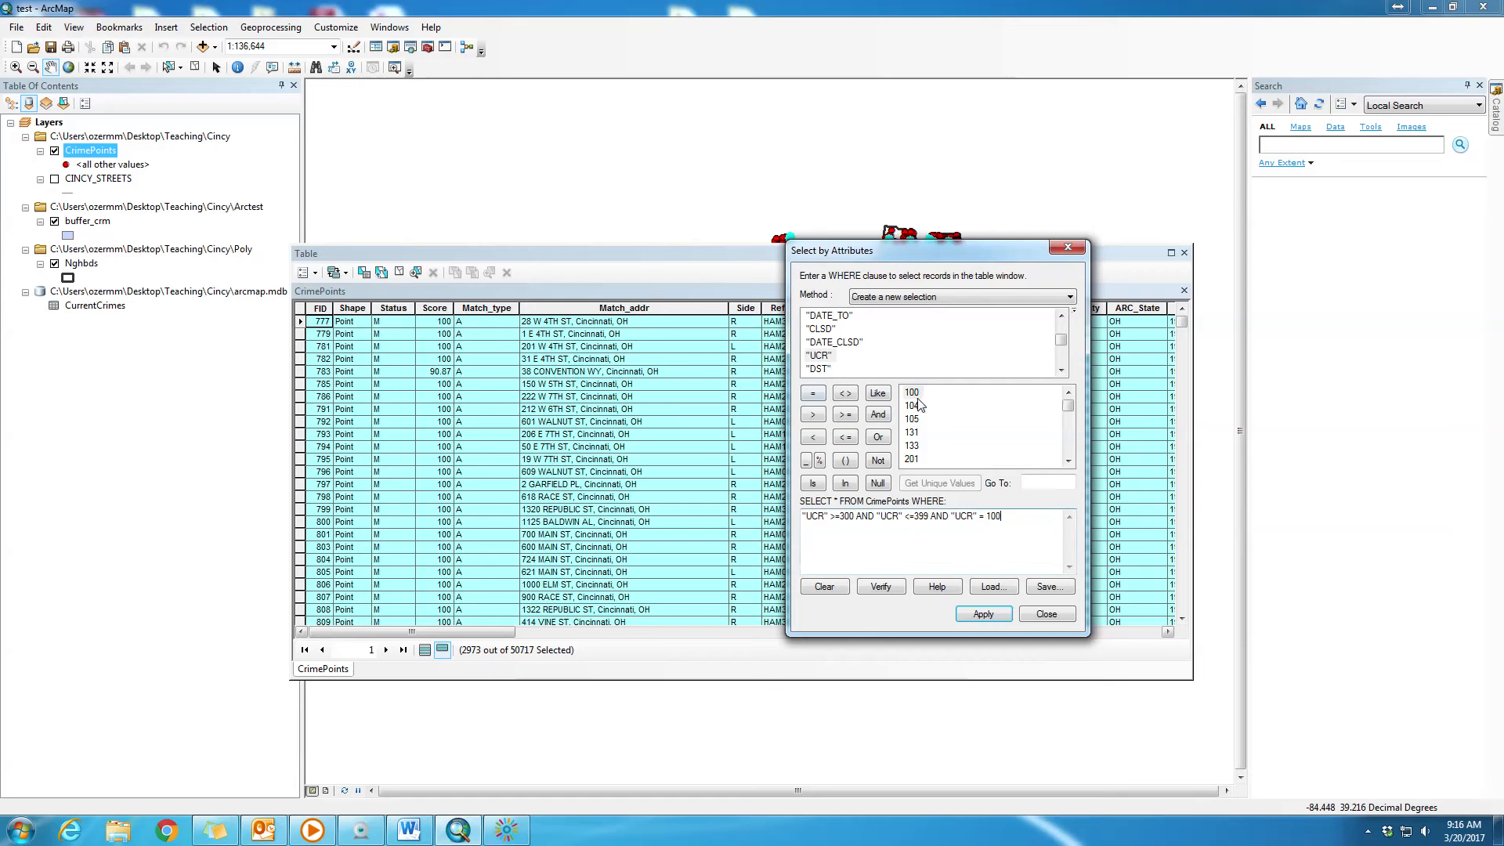
left_click(881, 587)
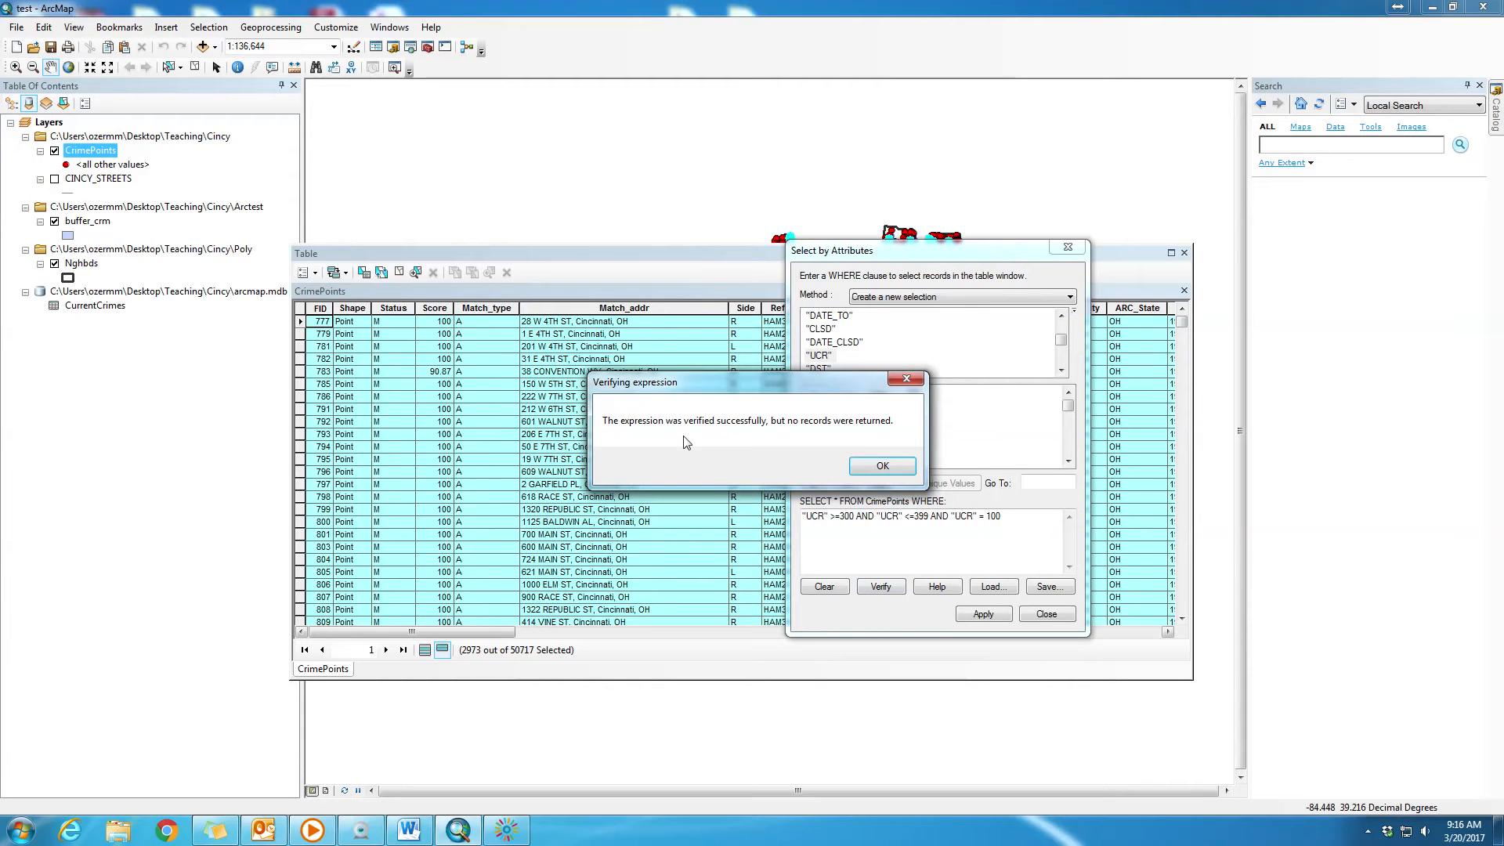
left_click(893, 467)
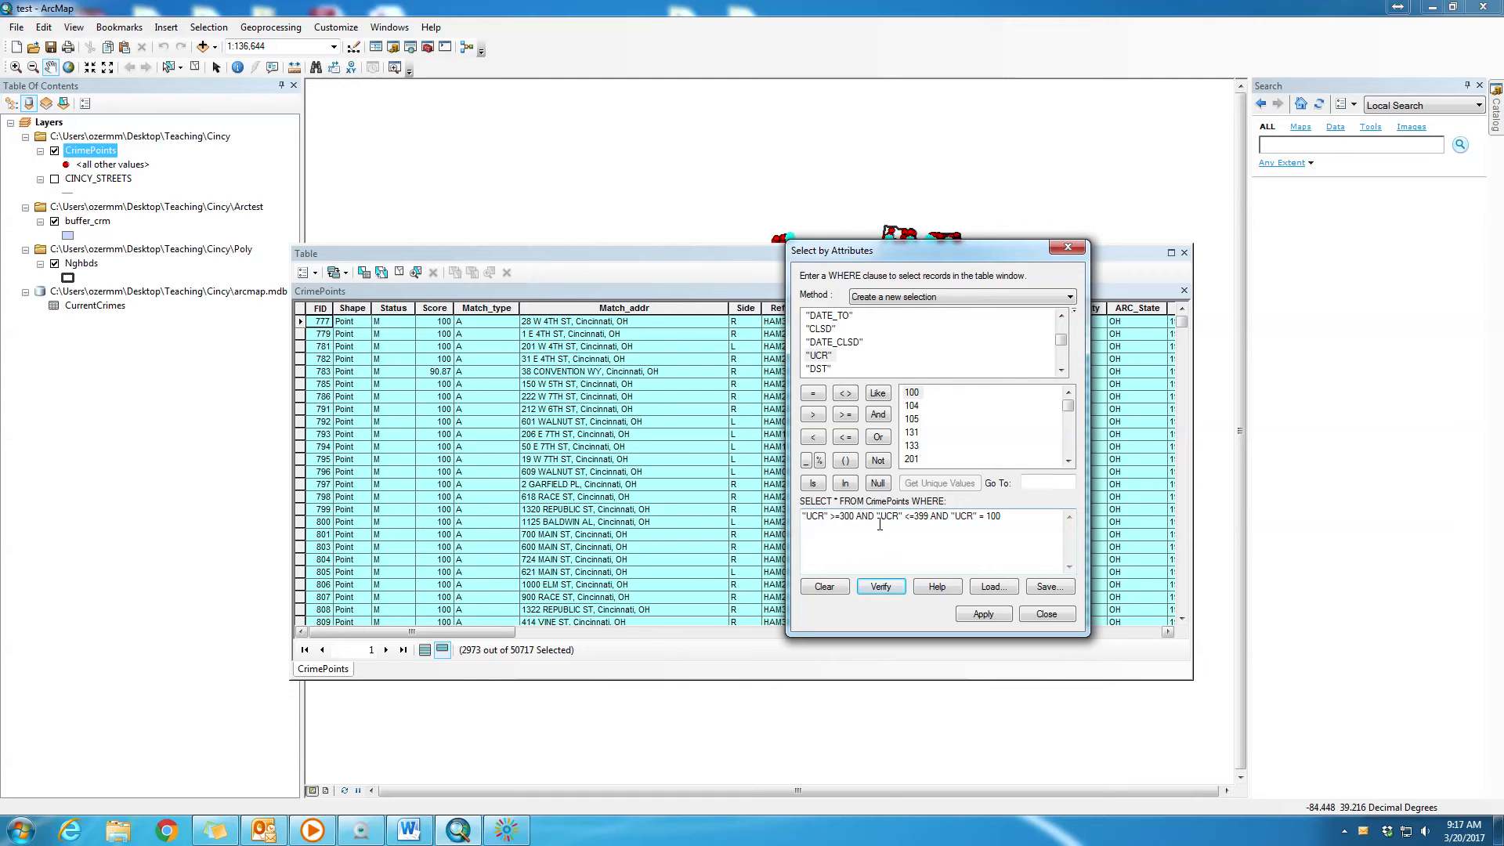
- Replace the second AND in the WHERE clause with OR before "UCR" = 100
left_click(1010, 518)
left_click_drag(1030, 518, 792, 506)
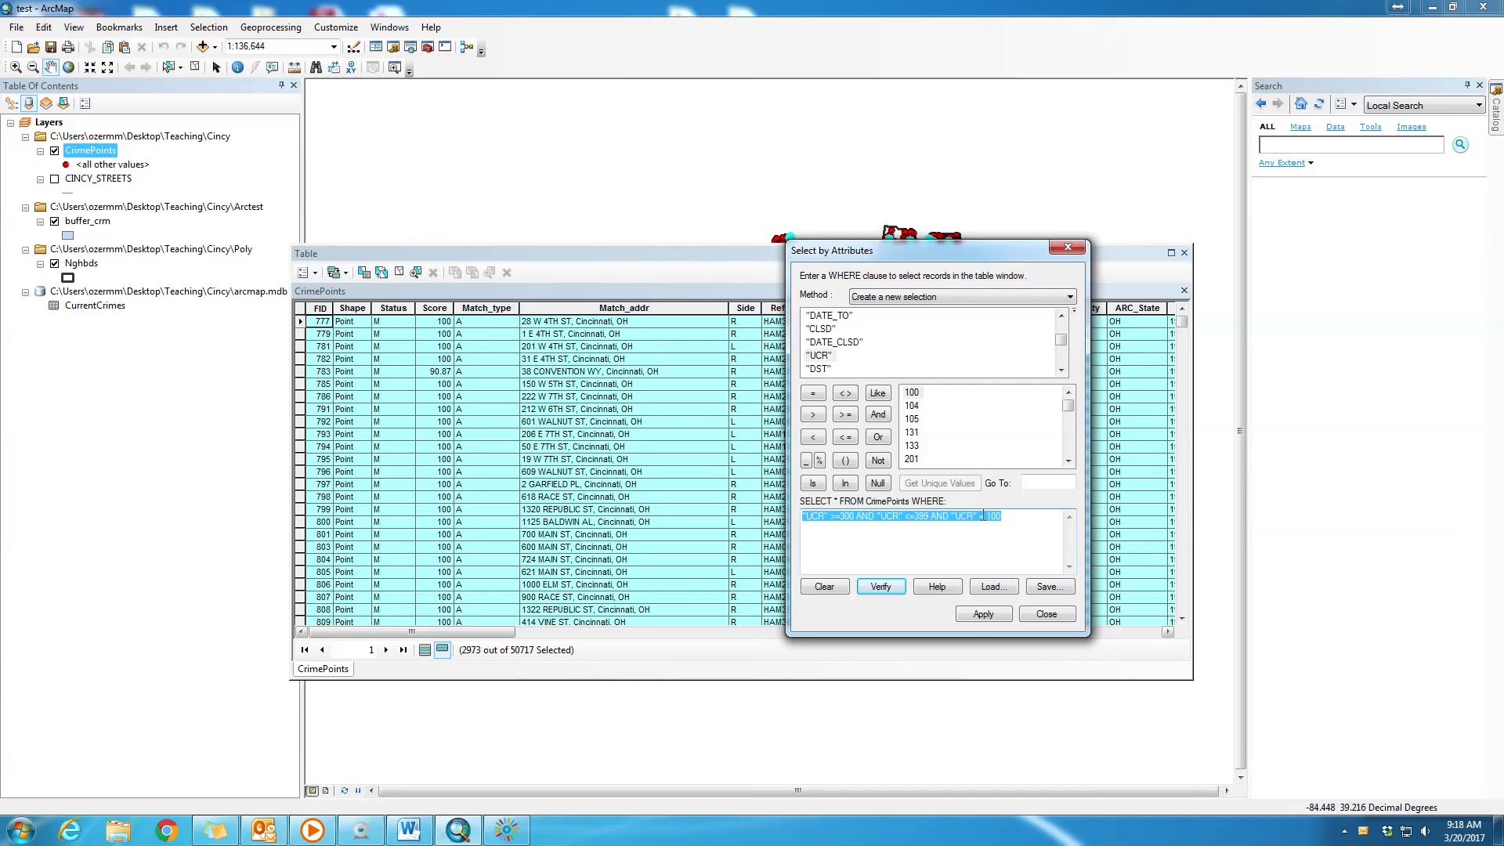
left_click_drag(1001, 516, 804, 520)
left_click(1015, 515)
left_click(951, 516)
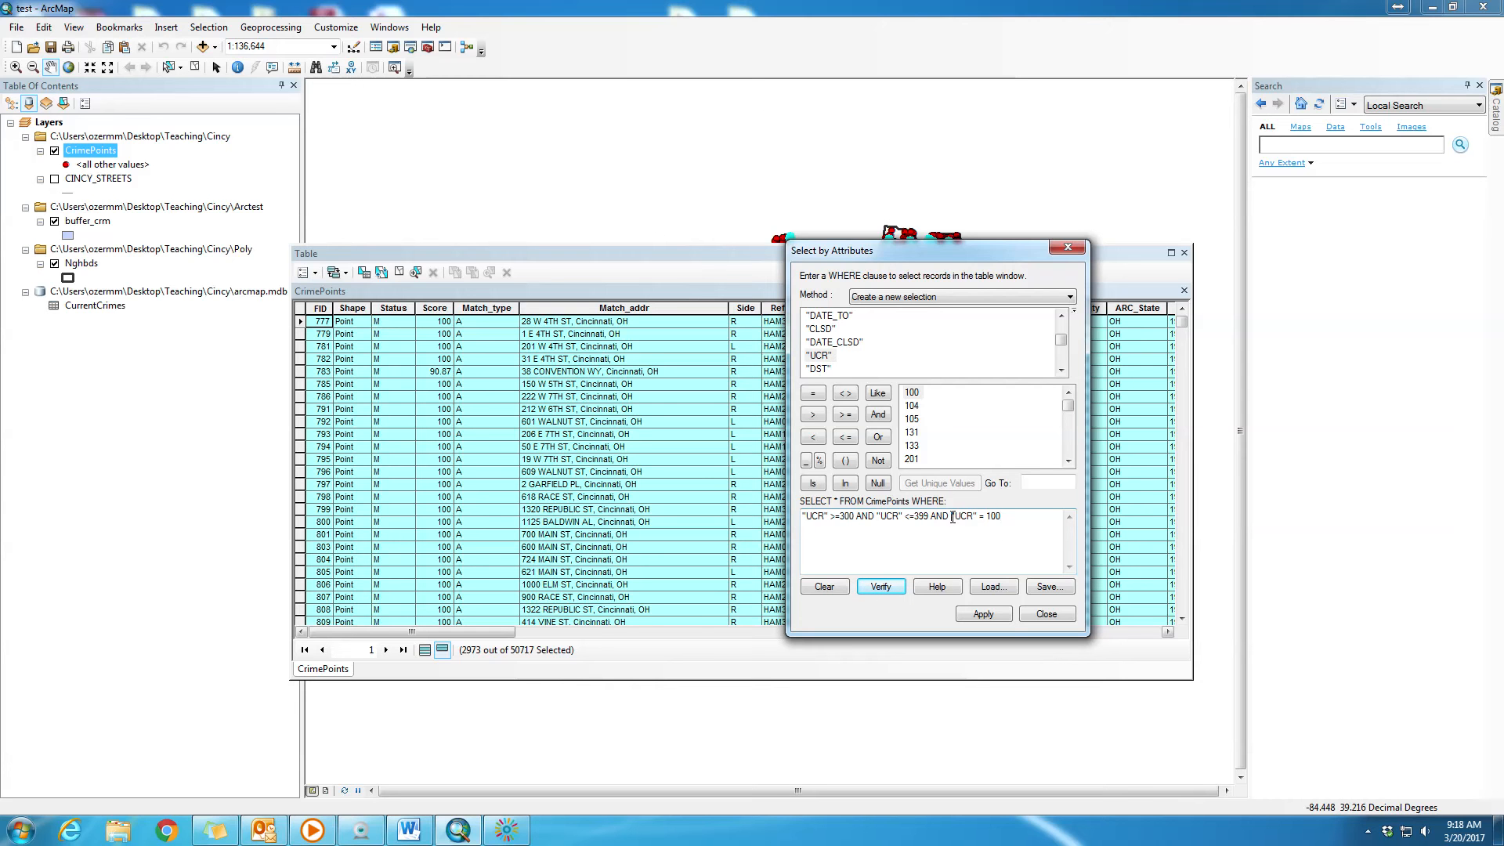
key("Delete")
key("Delete")
key("Delete")
key("Delete")
type("OR")
- Verify and apply "UCR" >=300 AND "UCR" <=399 OR "UCR" = 100, and show the UCR and OFFENSE columns of the selected records
left_click_drag(930, 516, 767, 517)
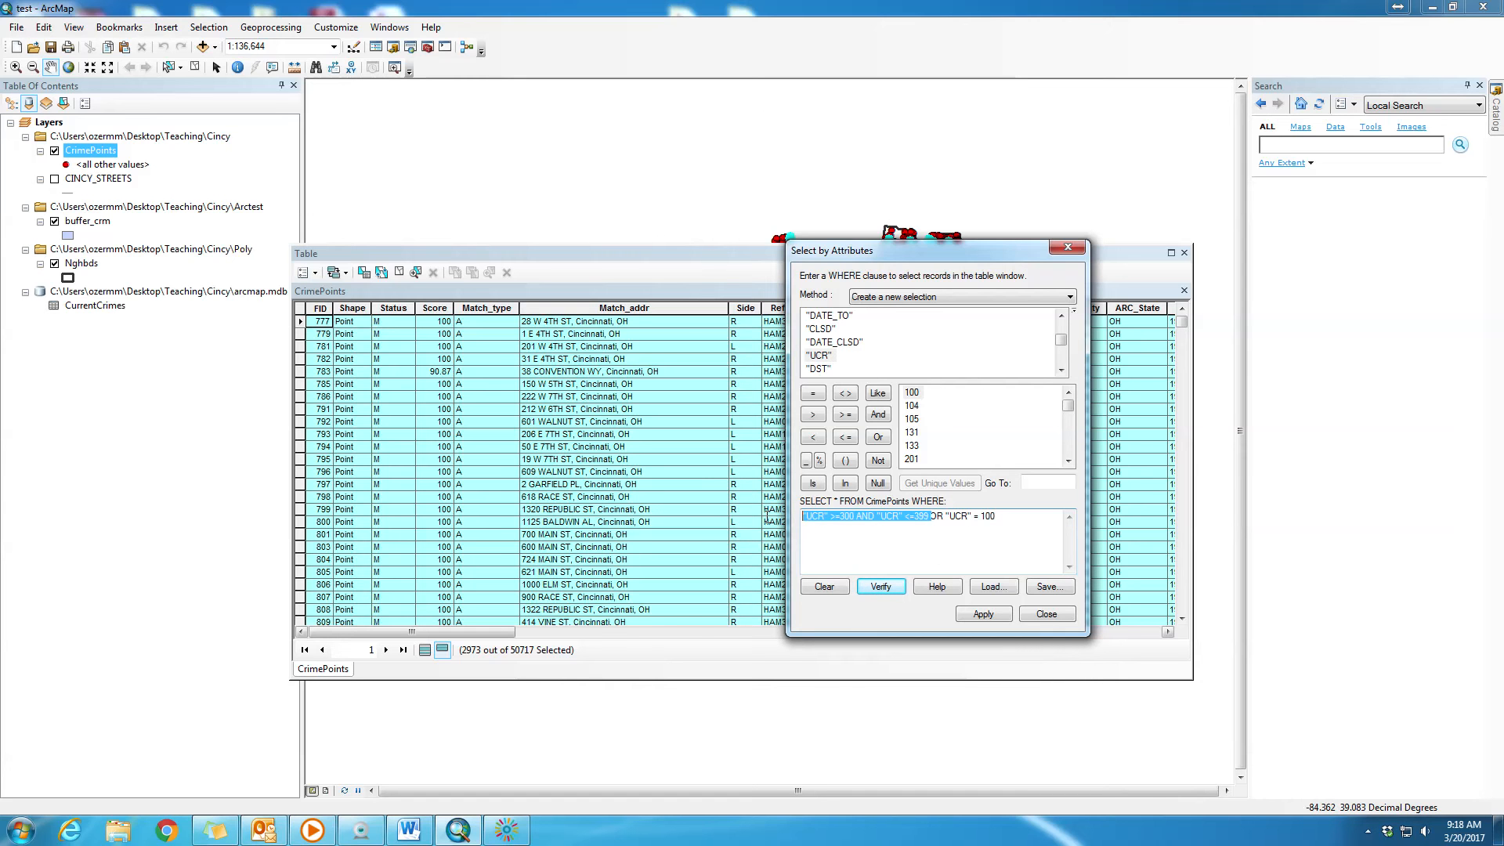
left_click(965, 518)
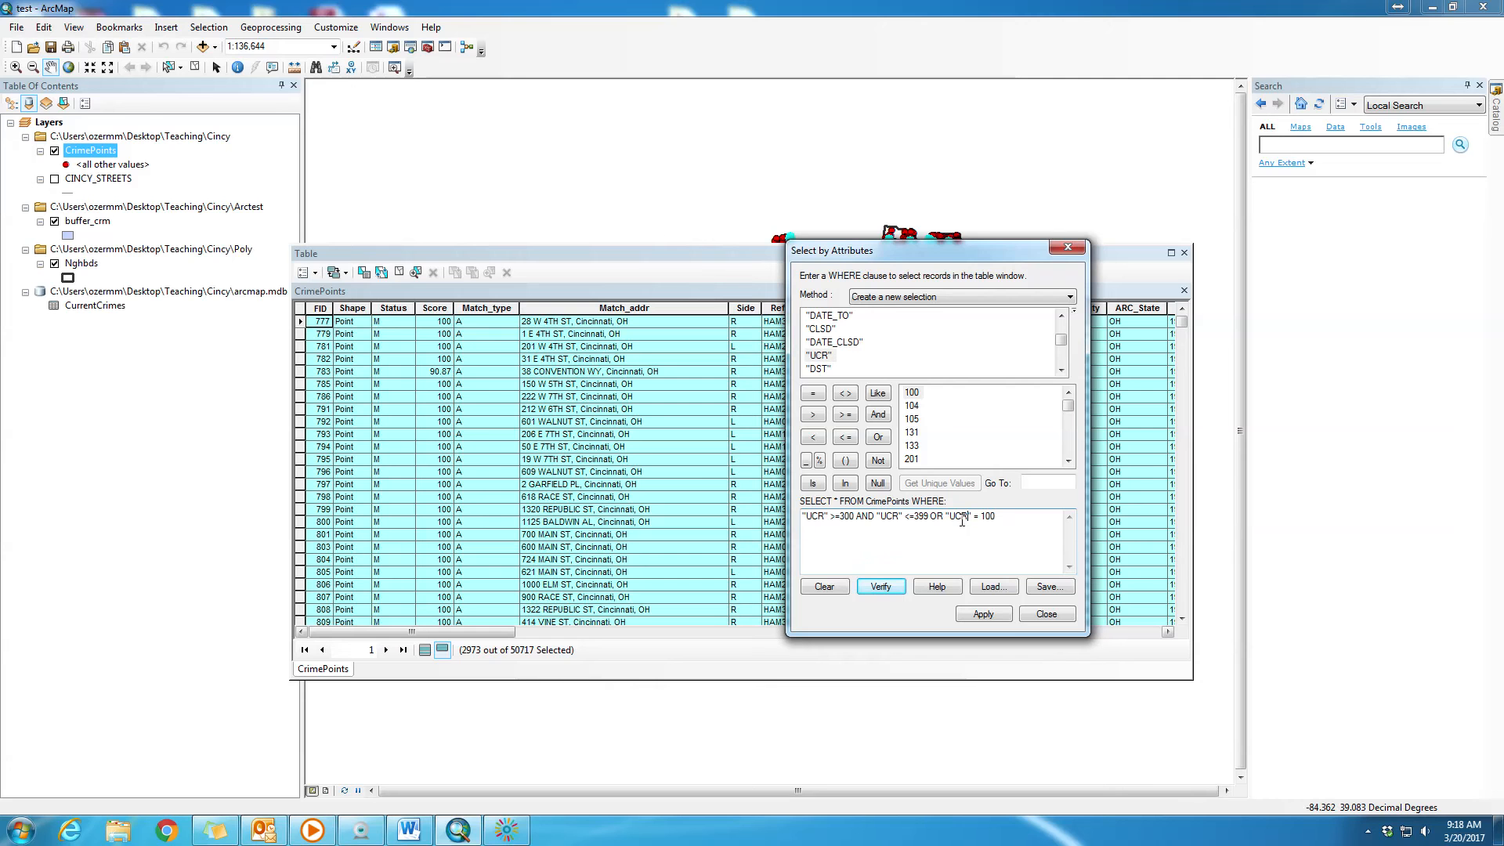
left_click_drag(944, 516, 999, 516)
left_click(884, 586)
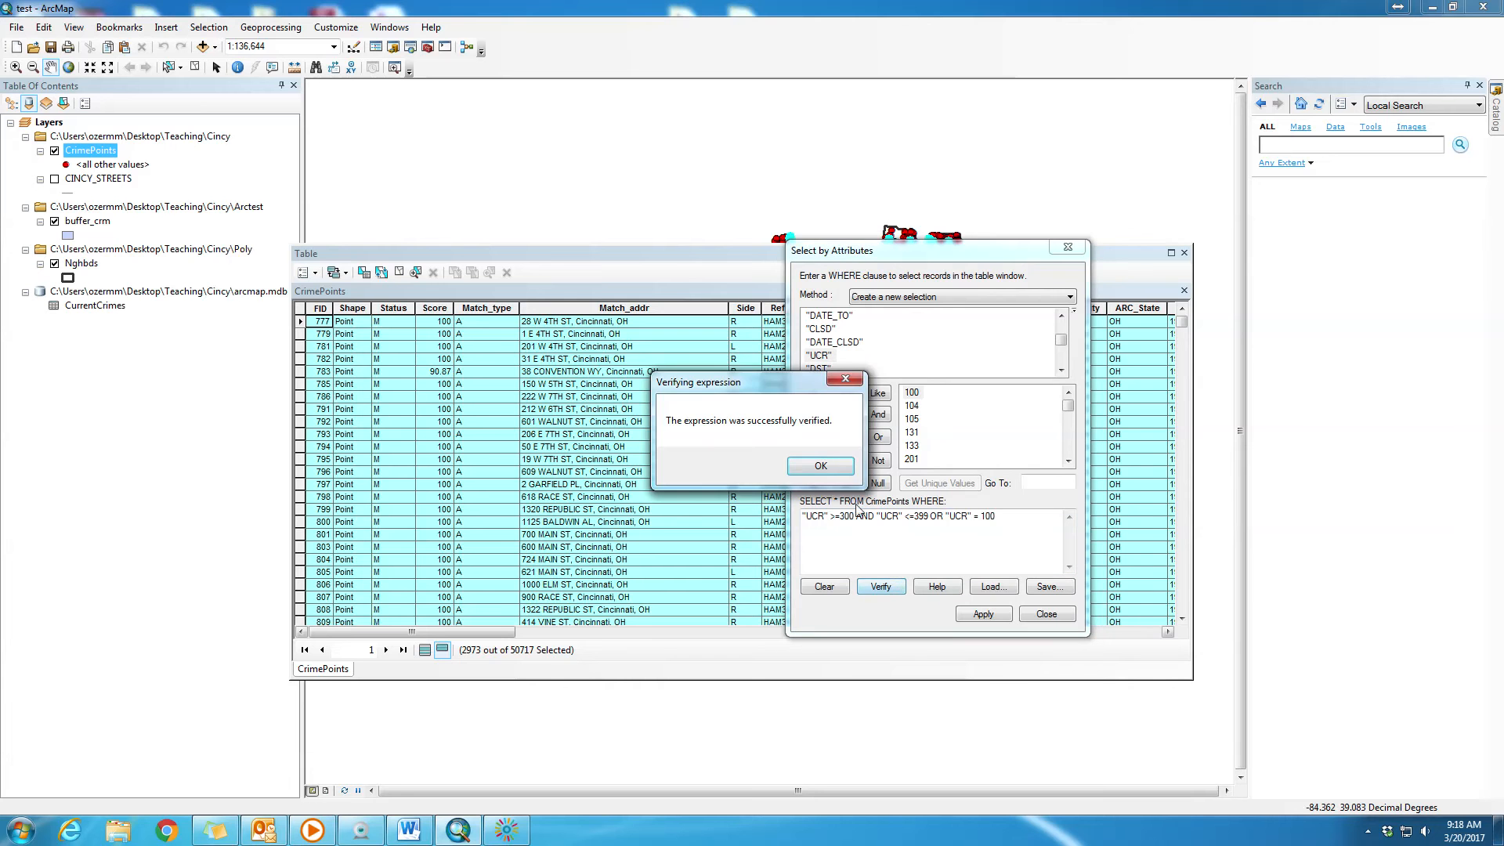
left_click(820, 466)
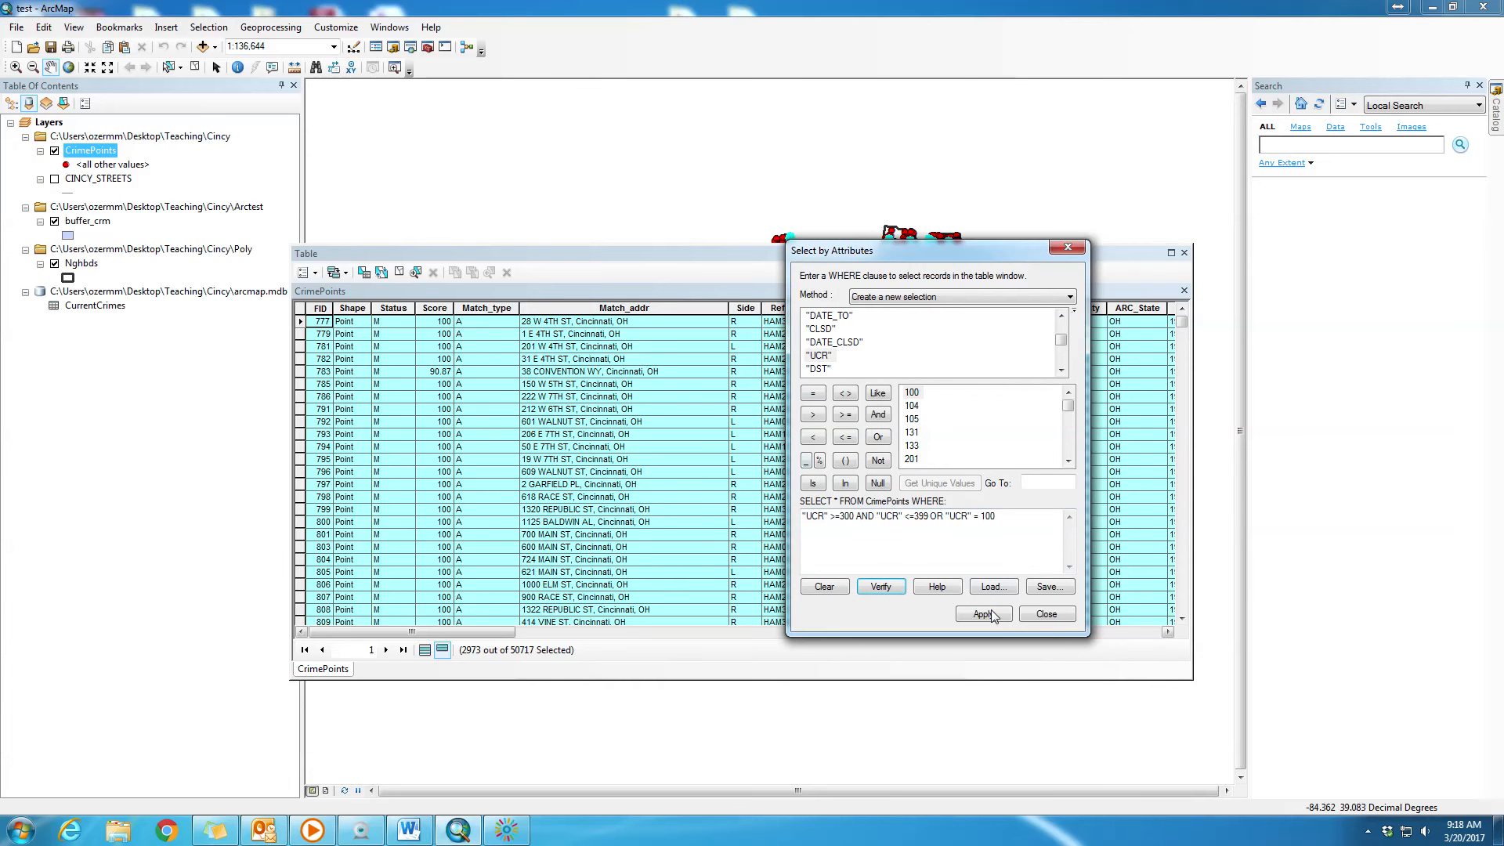
left_click(989, 613)
left_click(1050, 615)
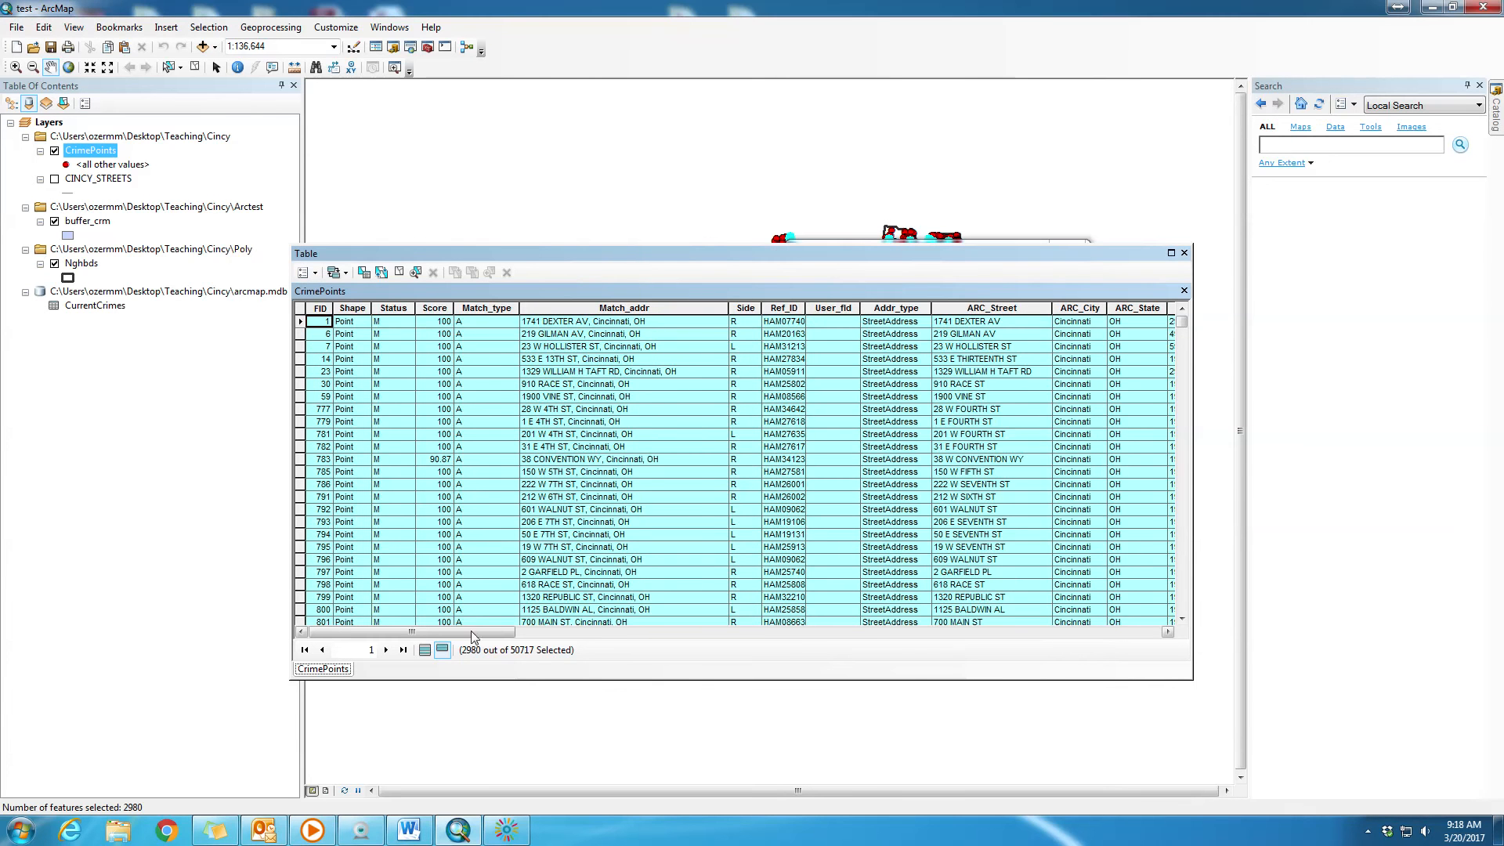
left_click_drag(476, 631, 725, 655)
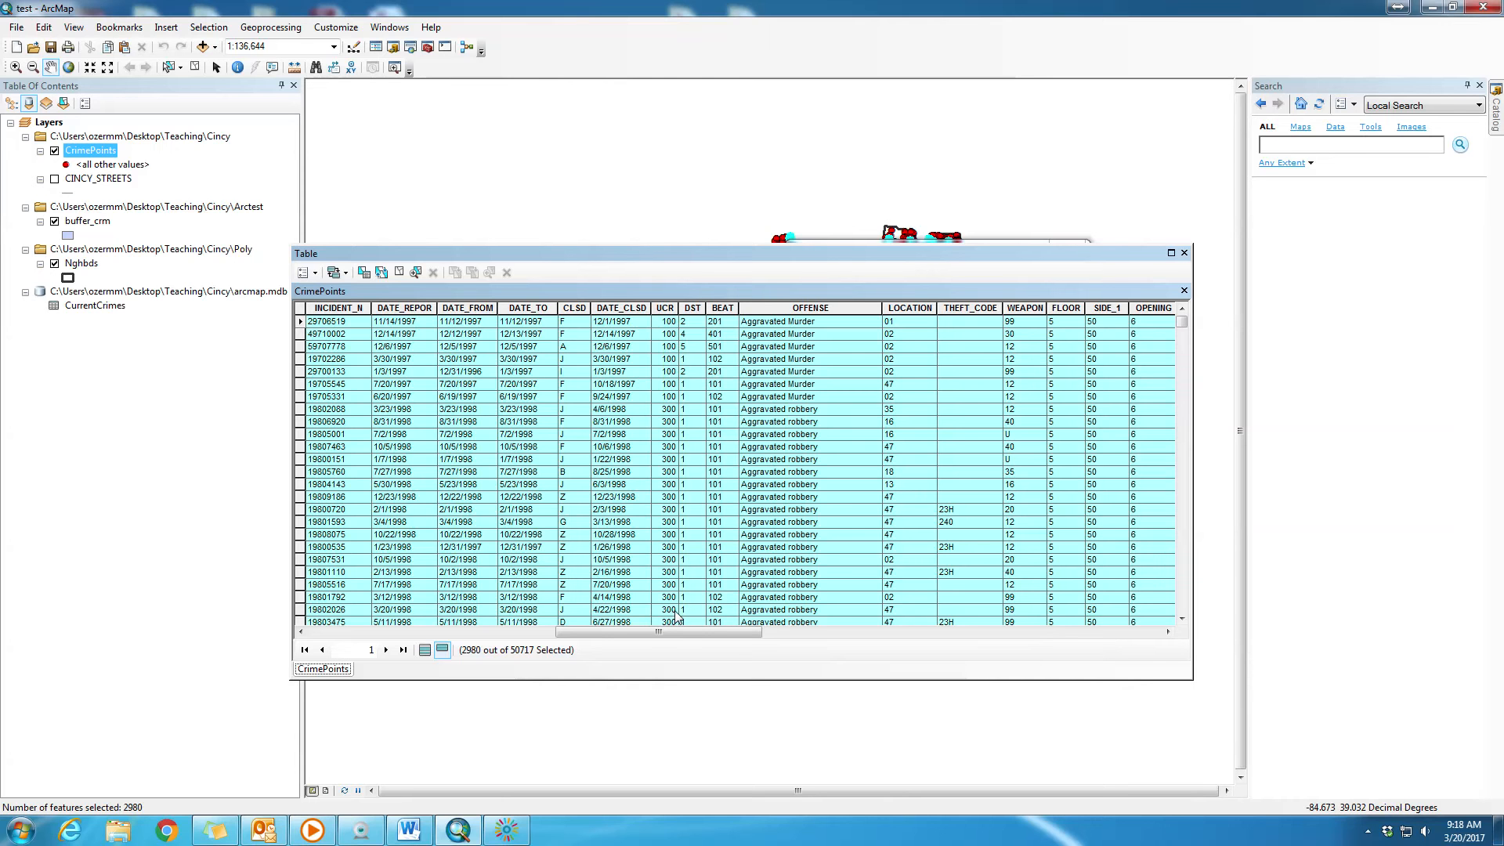
- Reopen Select by Attributes for the CrimePoints table and list the unique values of the UCR field
left_click(315, 272)
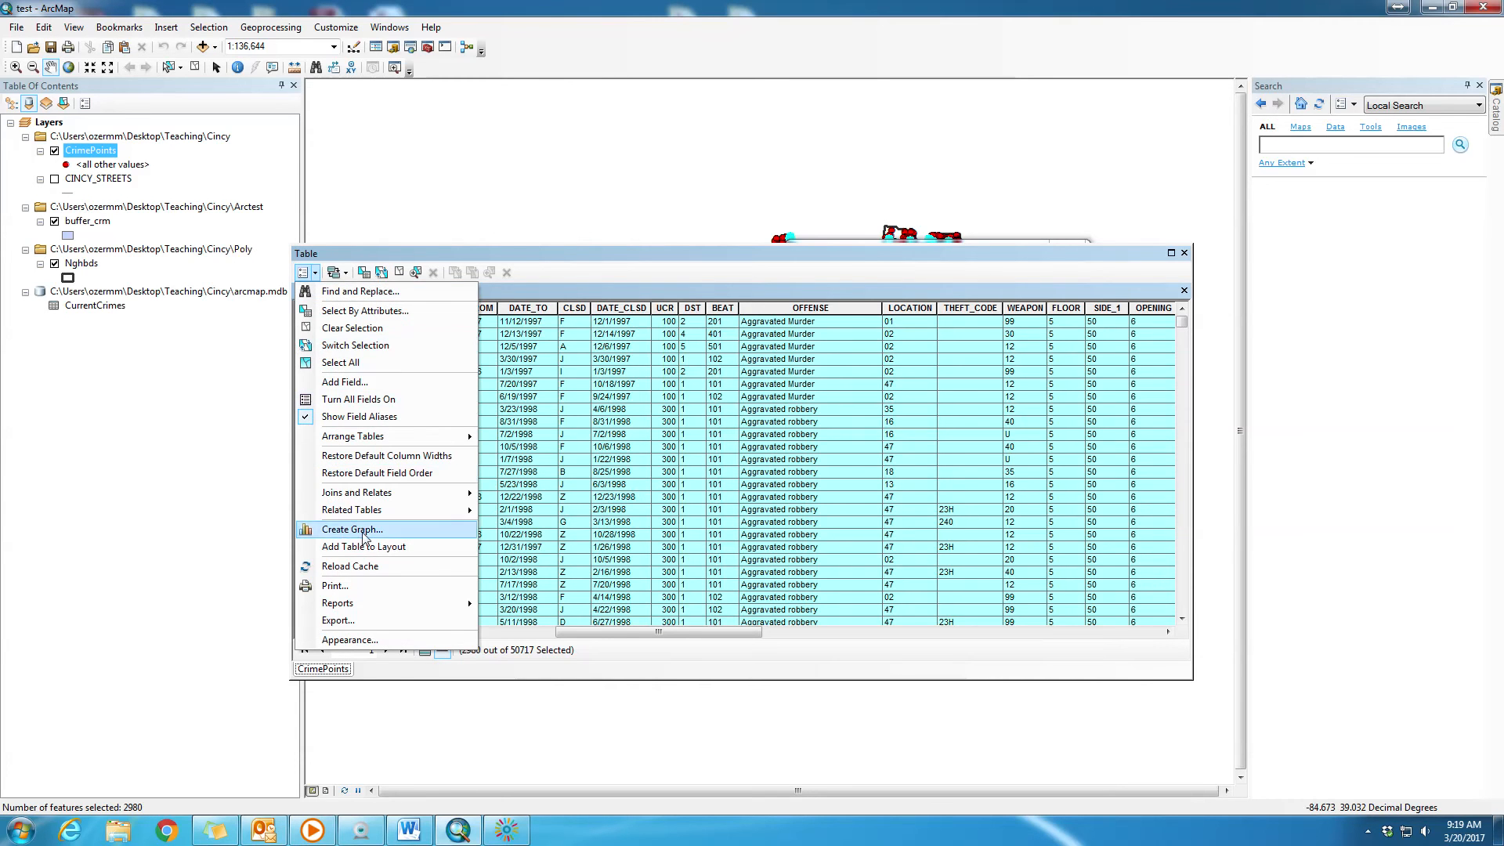
left_click(349, 312)
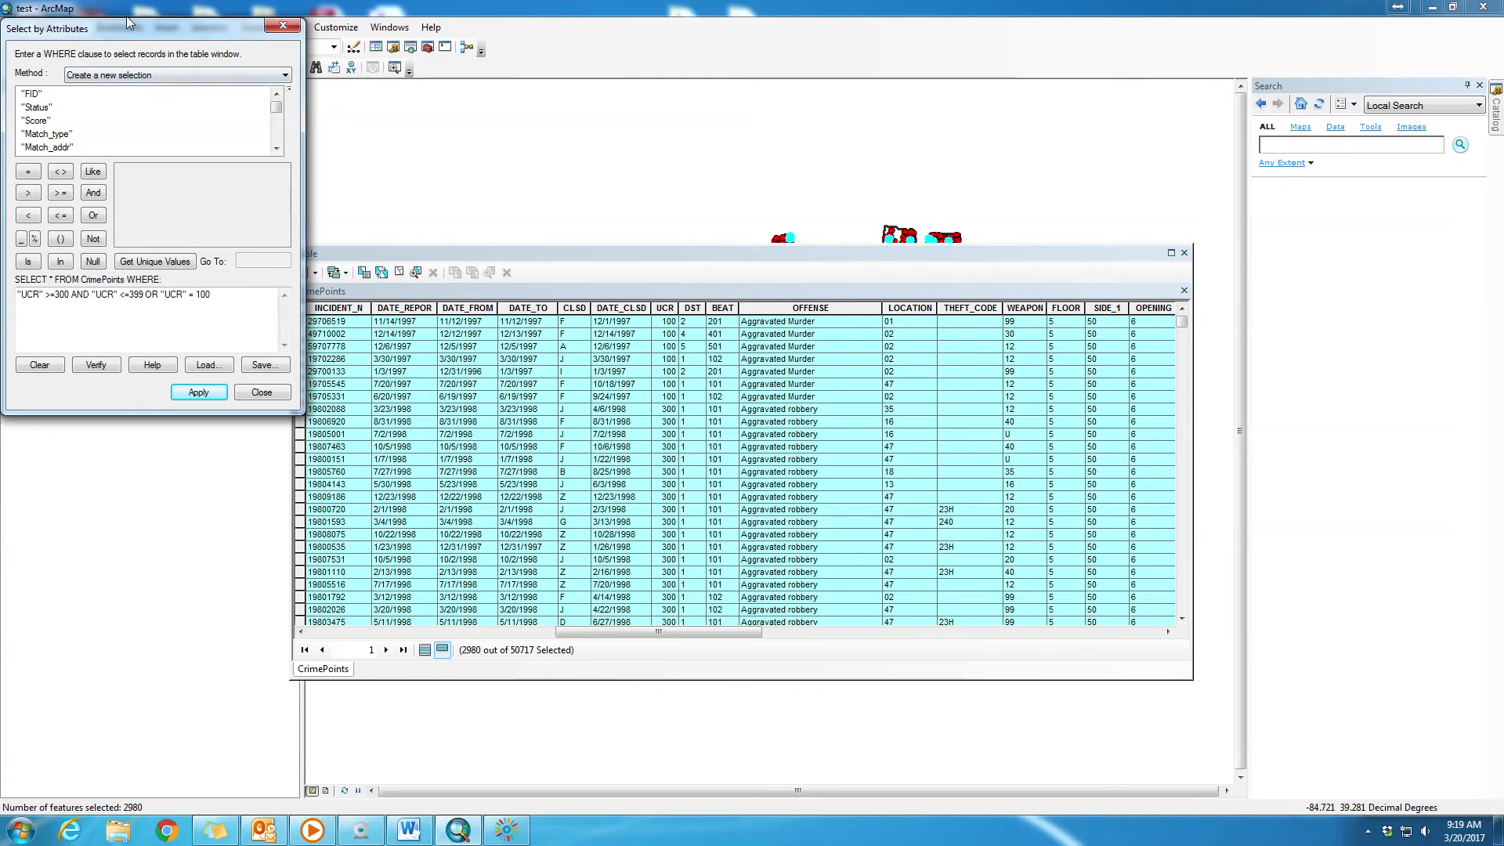
left_click_drag(128, 25, 476, 147)
left_click_drag(345, 107, 835, 271)
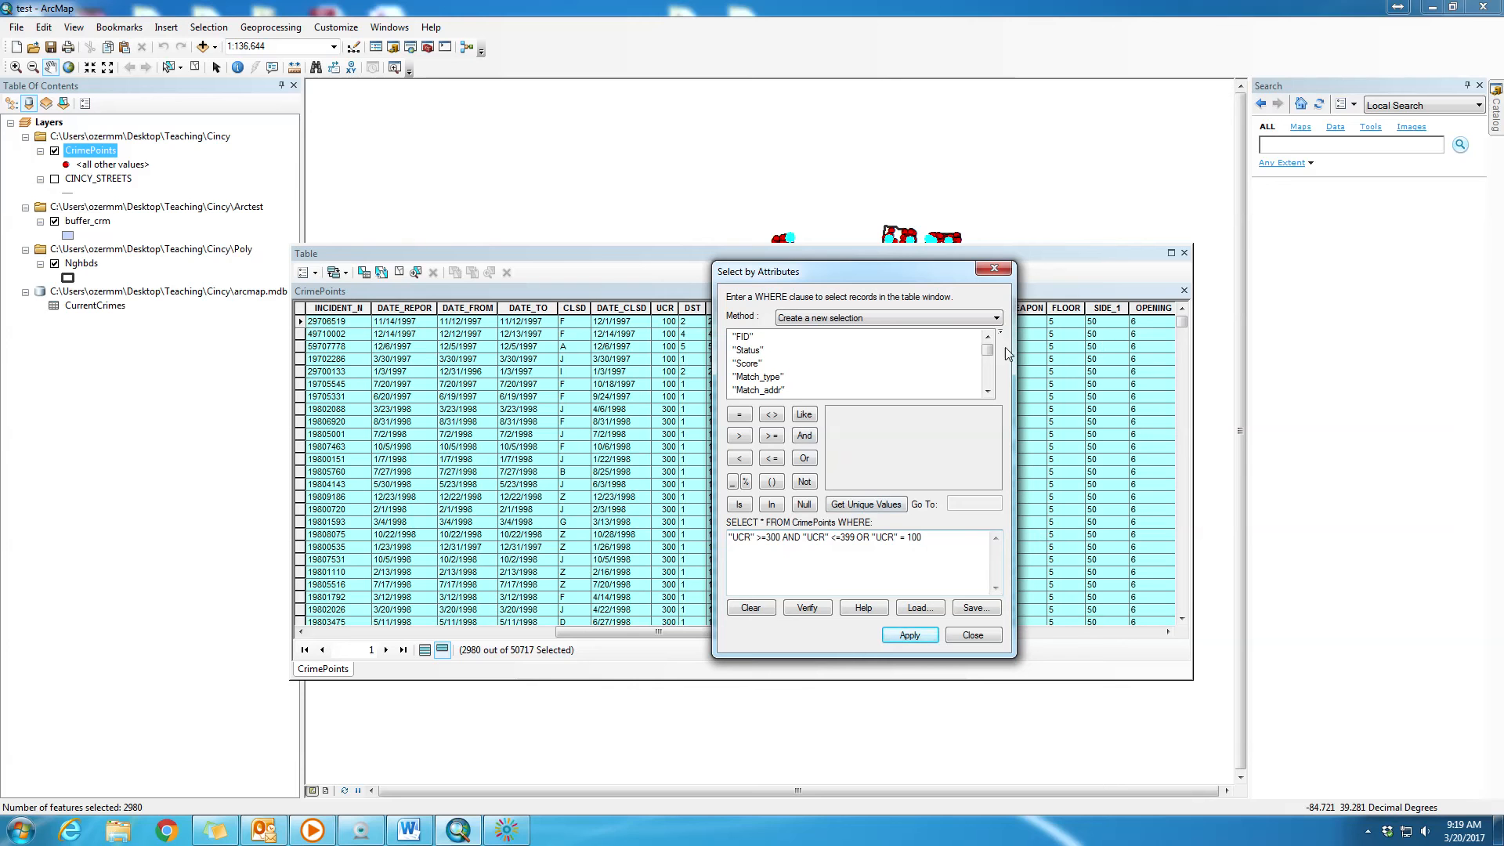
left_click_drag(989, 349, 992, 360)
left_click(750, 377)
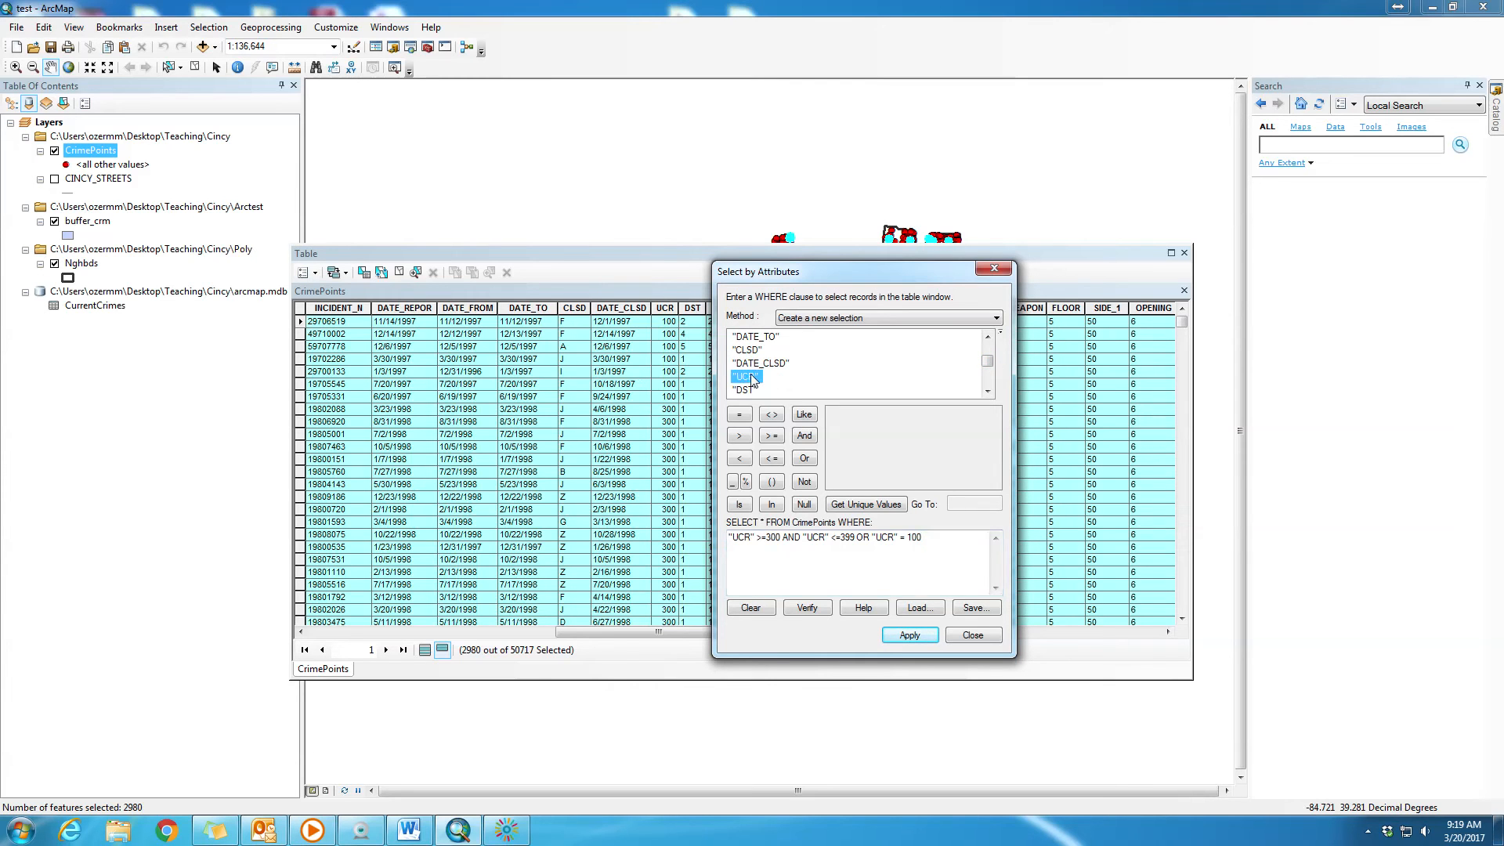
left_click(851, 506)
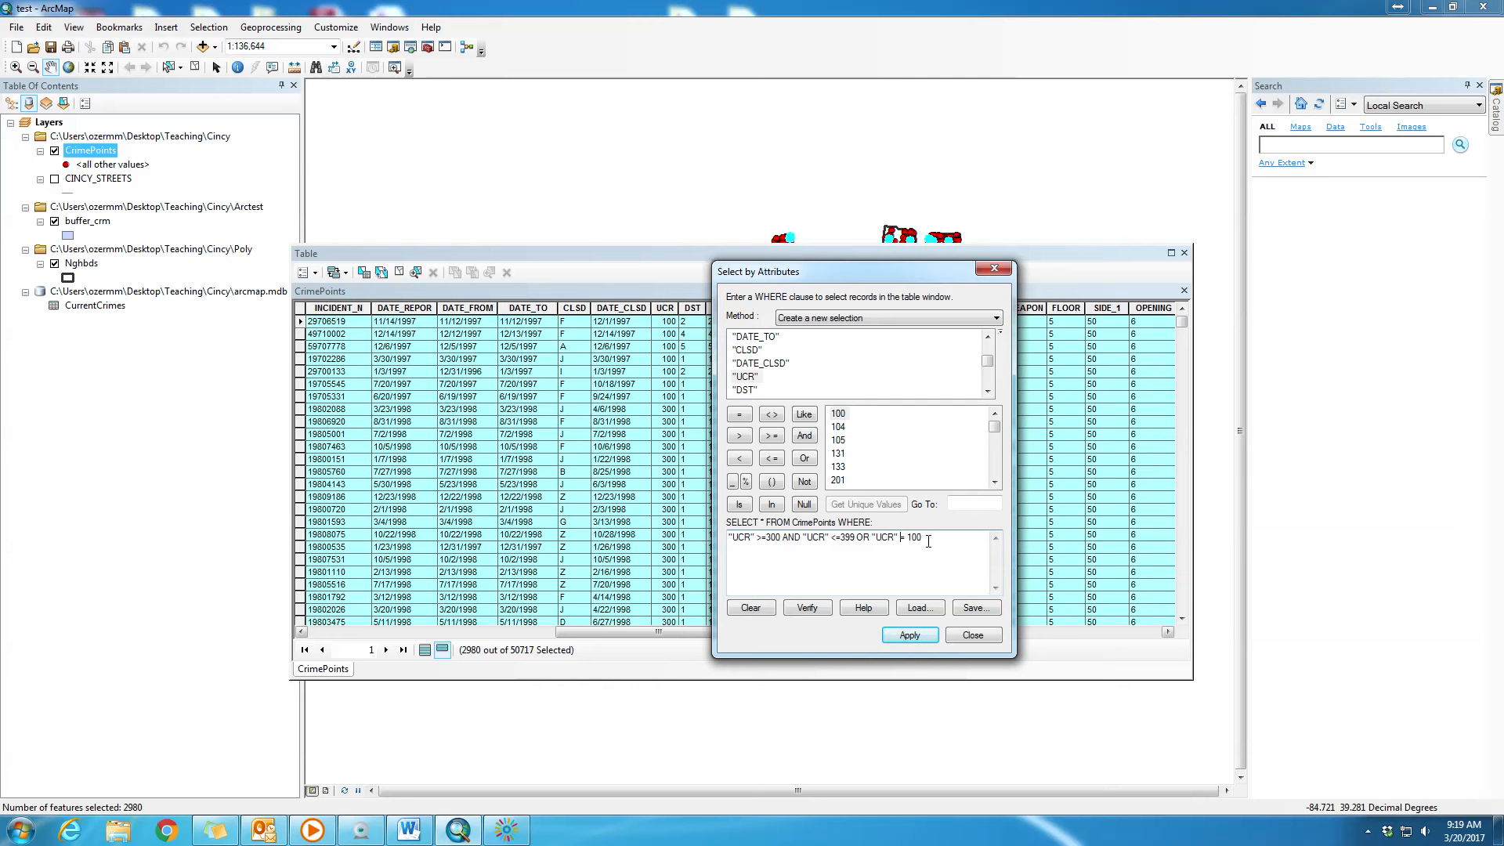
- Change the last condition of the WHERE clause to "UCR" >= 100
key("Delete")
type(">=")
left_click_drag(871, 537, 859, 540)
left_click_drag(871, 538, 931, 538)
- Append AND "UCR" <= 199 to the end of the WHERE clause
left_click(931, 538)
left_click(807, 439)
double_click(748, 376)
left_click(772, 459)
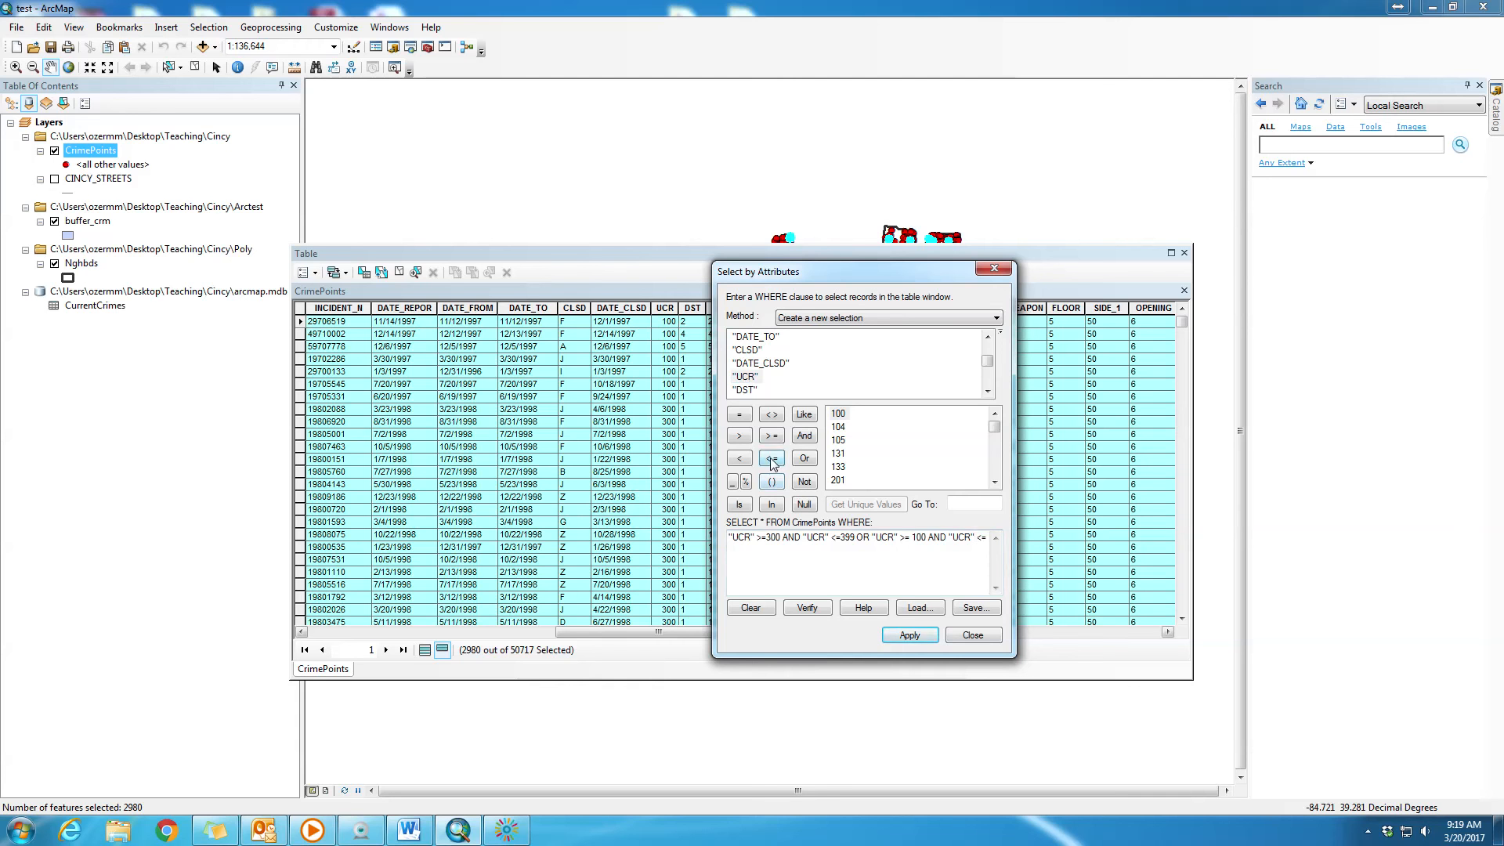
double_click(839, 467)
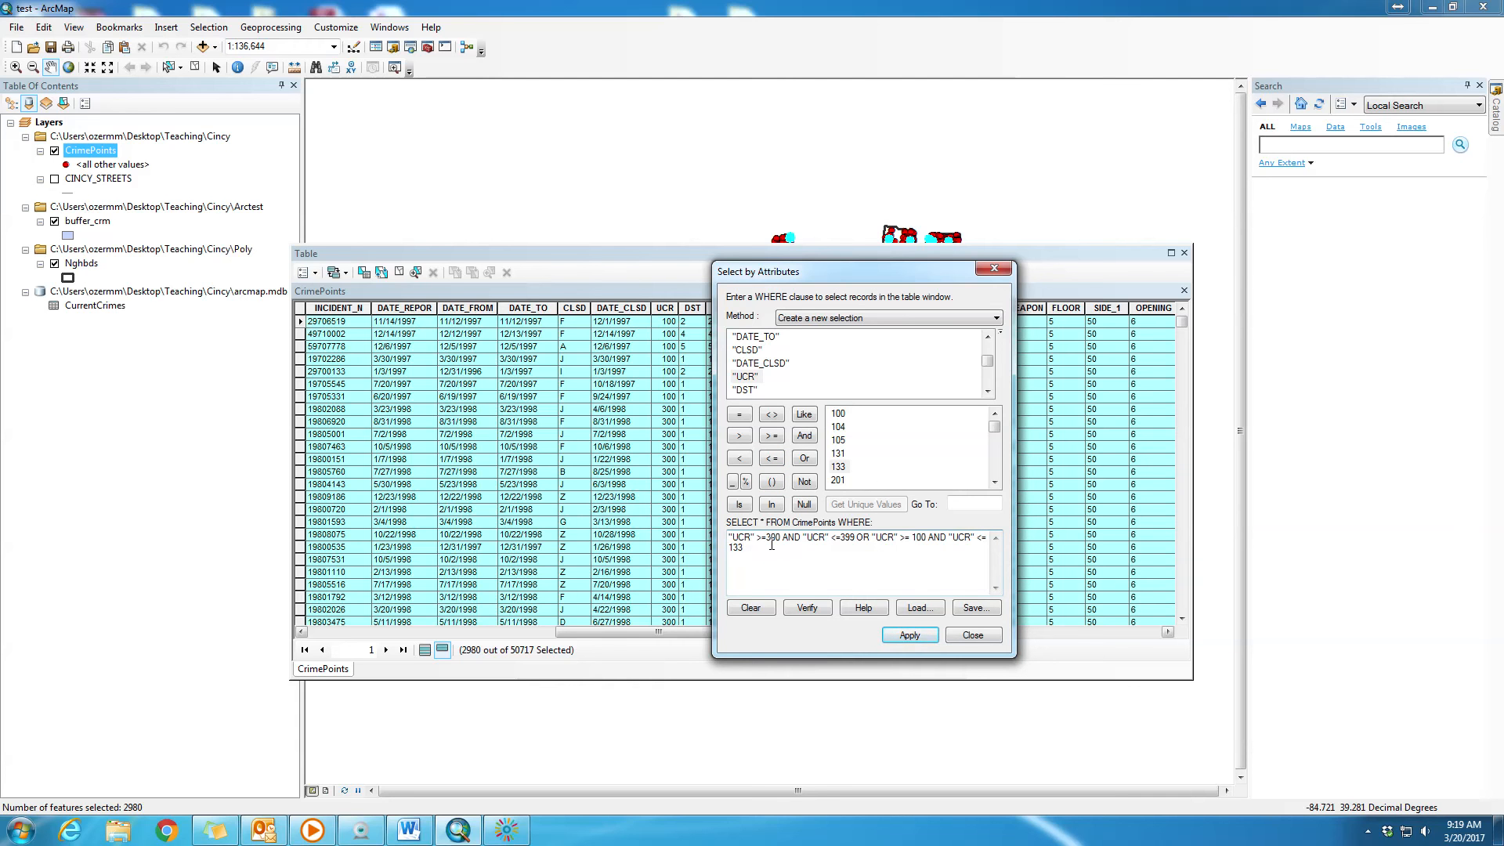
key("BackSpace")
key("BackSpace")
type("99")
- Verify and apply the expression combining UCR 300–399 with 100–199, and review the selected records in the attribute table
left_click_drag(856, 538, 728, 539)
left_click_drag(879, 537, 994, 536)
left_click_drag(745, 556, 720, 548)
left_click(807, 608)
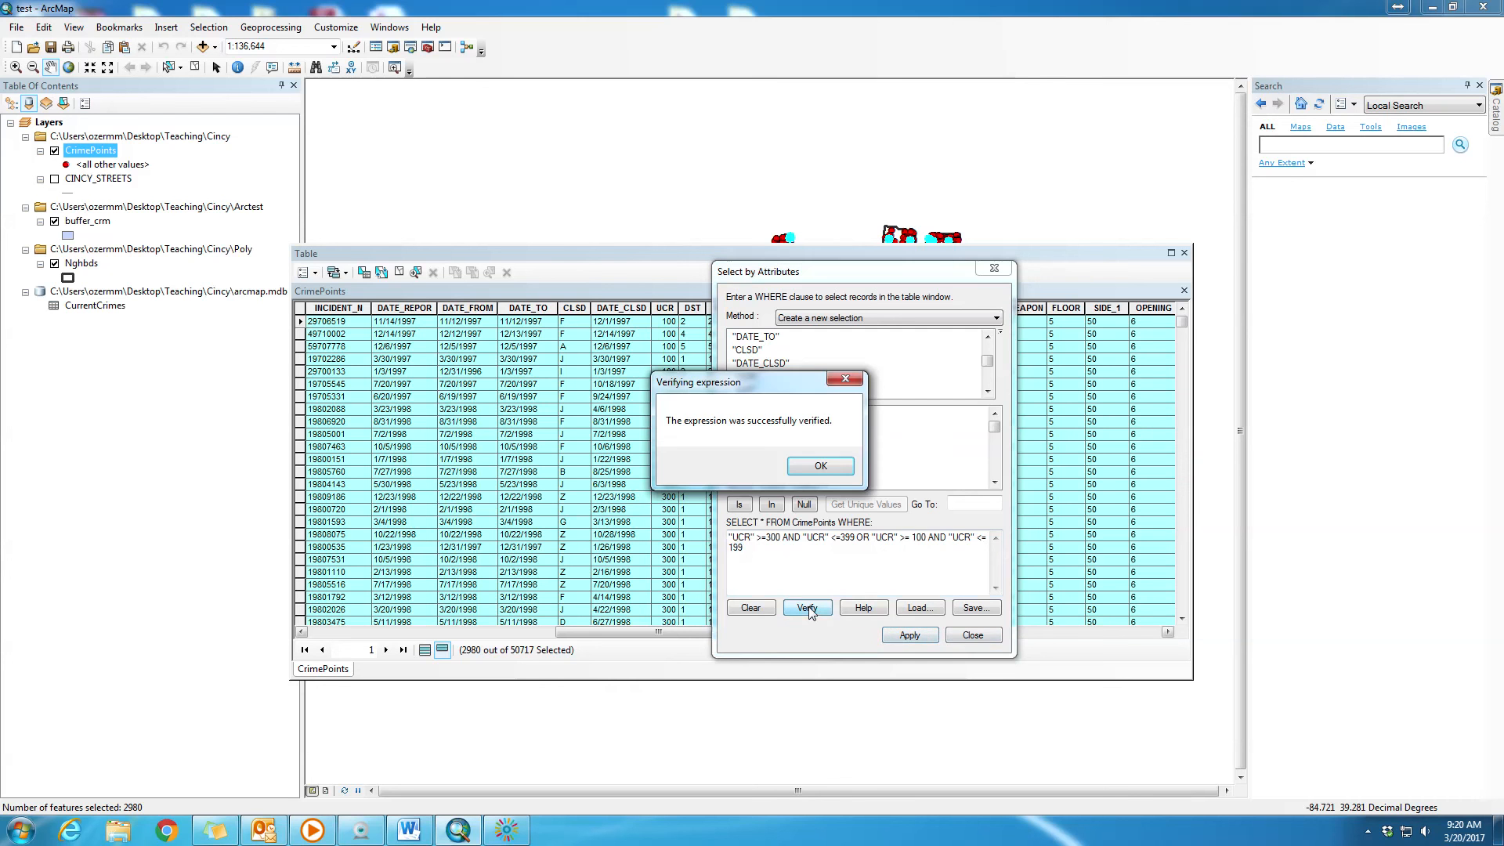
left_click(820, 467)
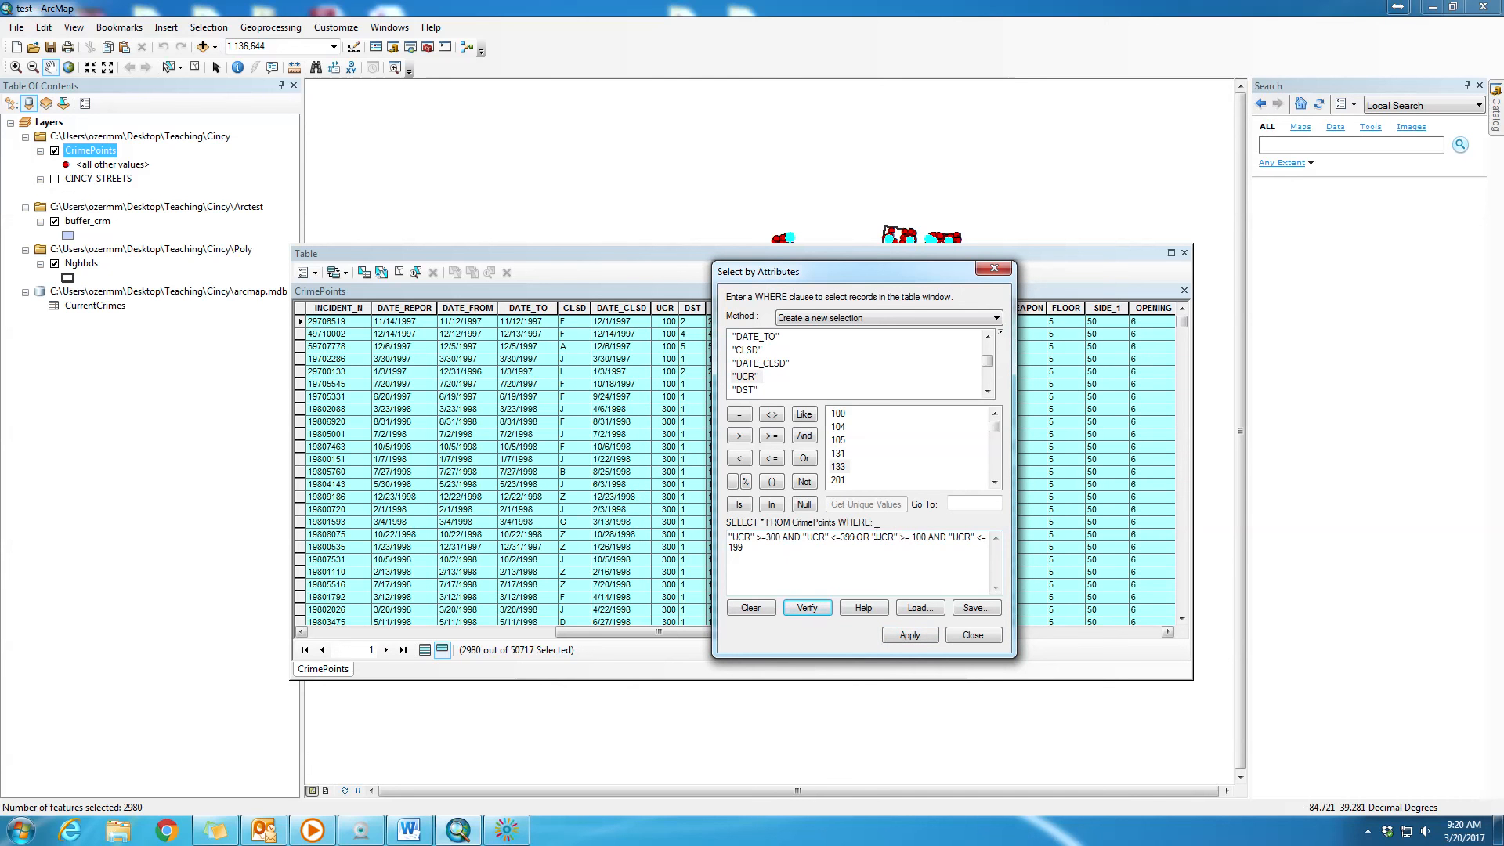
left_click(909, 635)
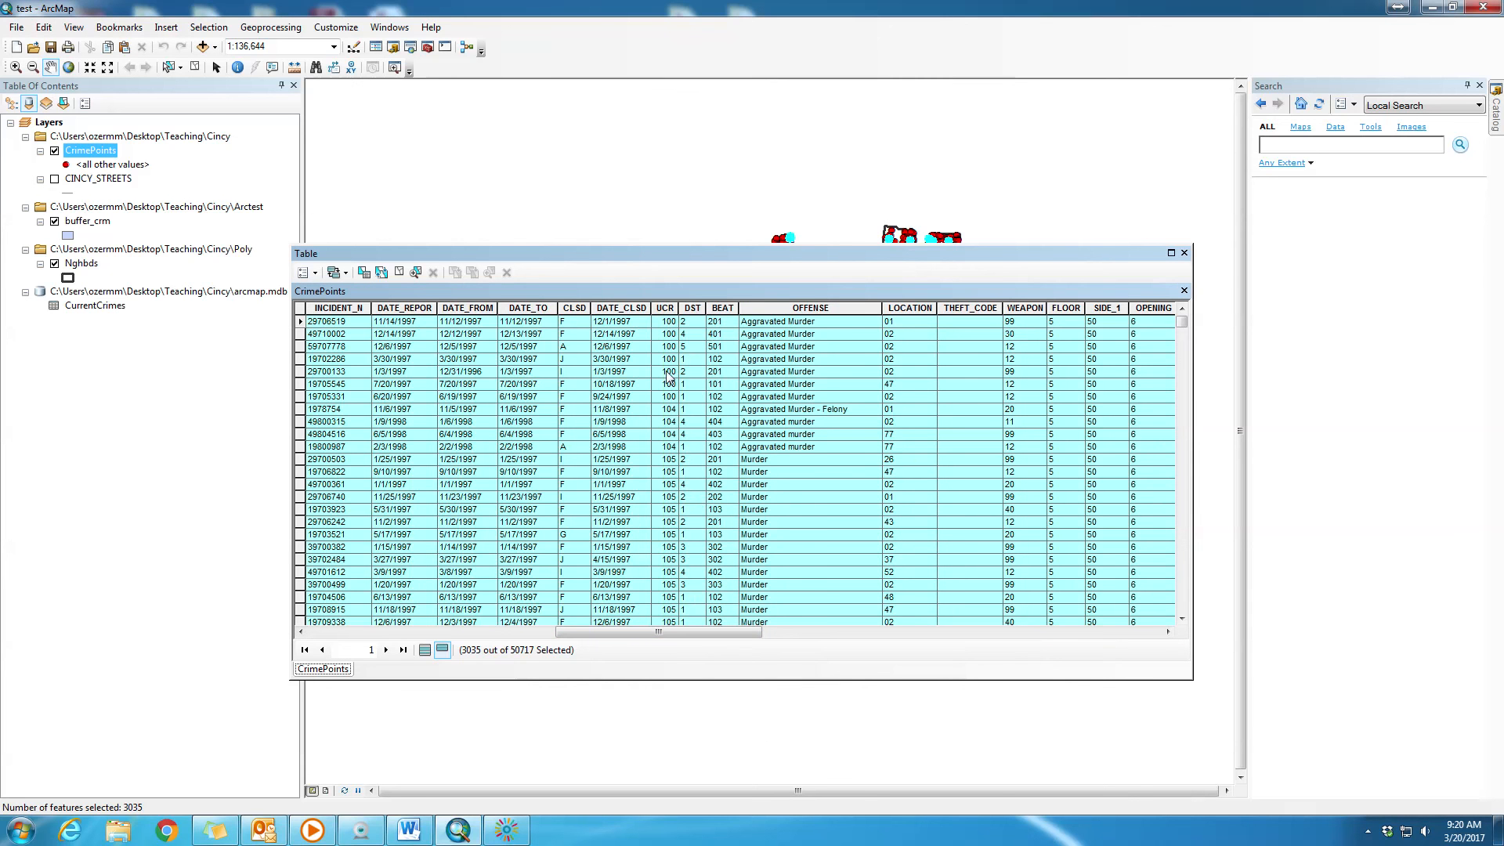
scroll(686, 443, "down", 4)
scroll(686, 443, "down", 10)
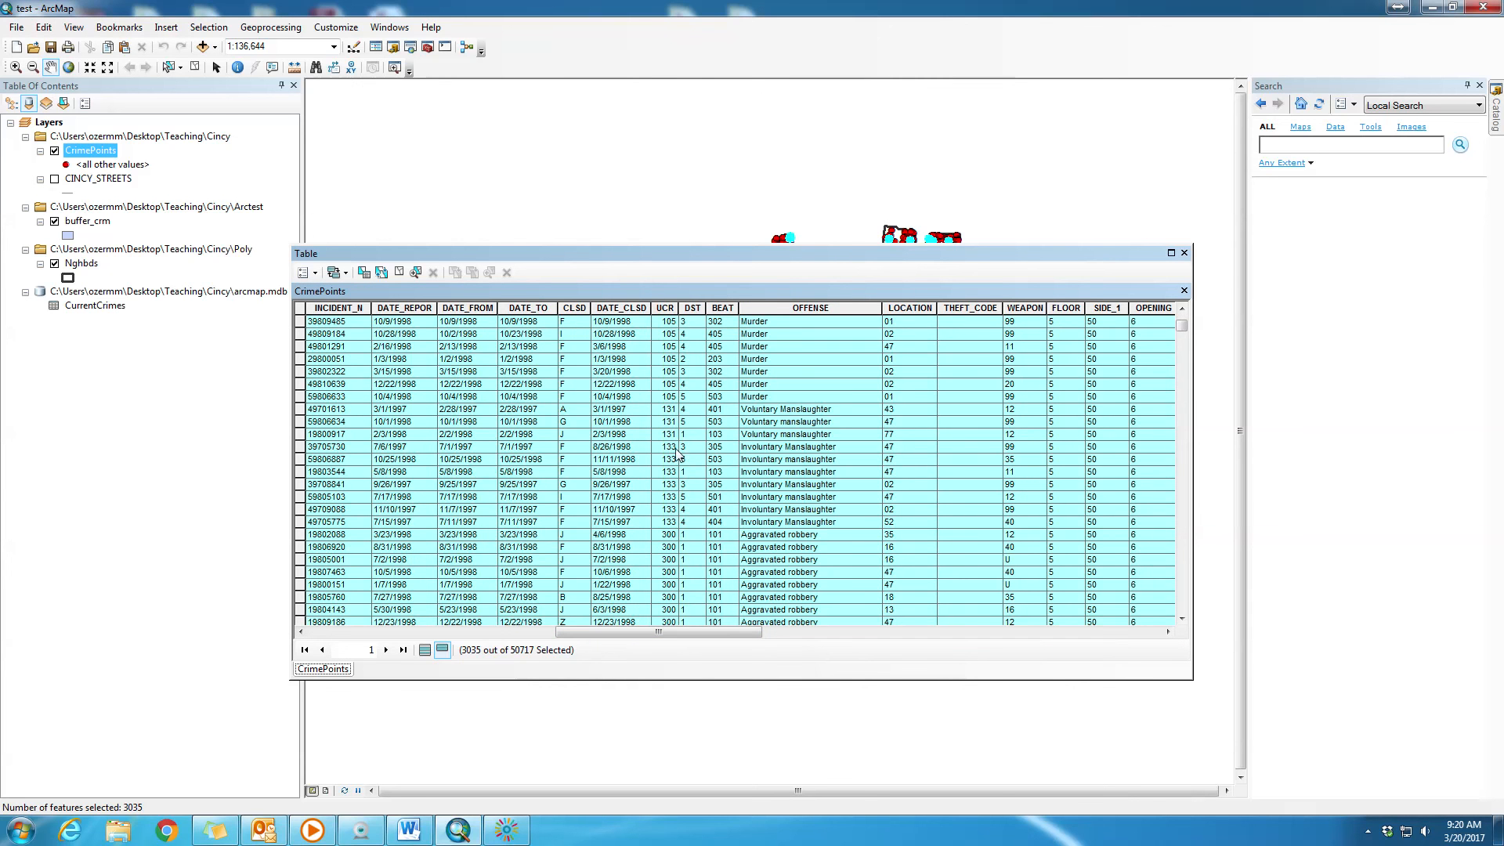
scroll(669, 541, "down", 4)
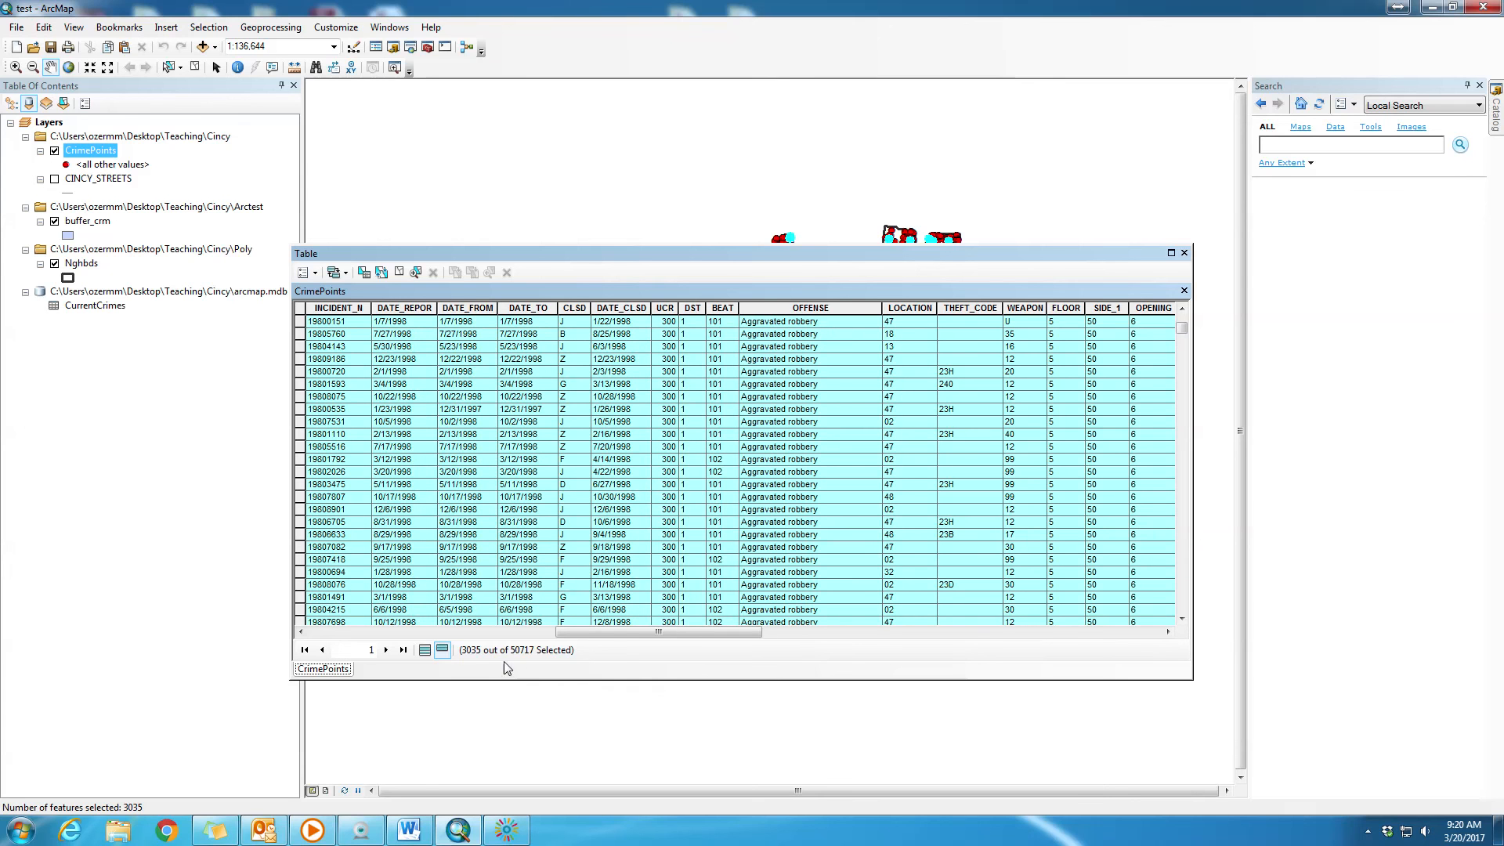